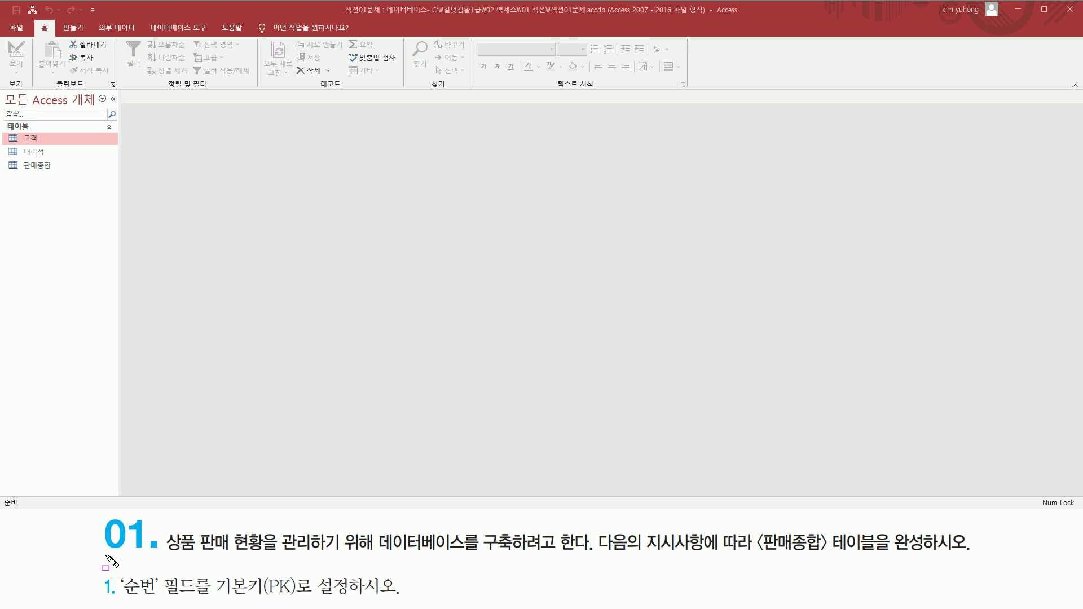
- Open the 판매종합 table and switch it to Design view
mouse_move(165, 558)
left_mouse_down()
mouse_move(748, 555)
mouse_move(757, 544)
mouse_move(875, 565)
mouse_move(966, 557)
left_mouse_up()
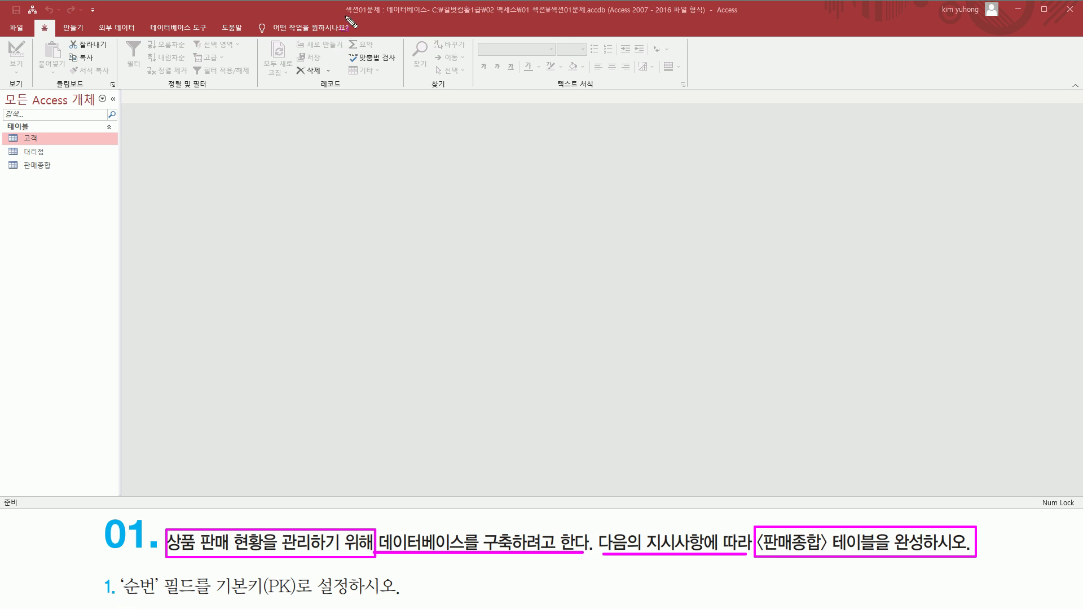
left_click_drag(346, 18, 383, 17)
left_click_drag(7, 157, 63, 174)
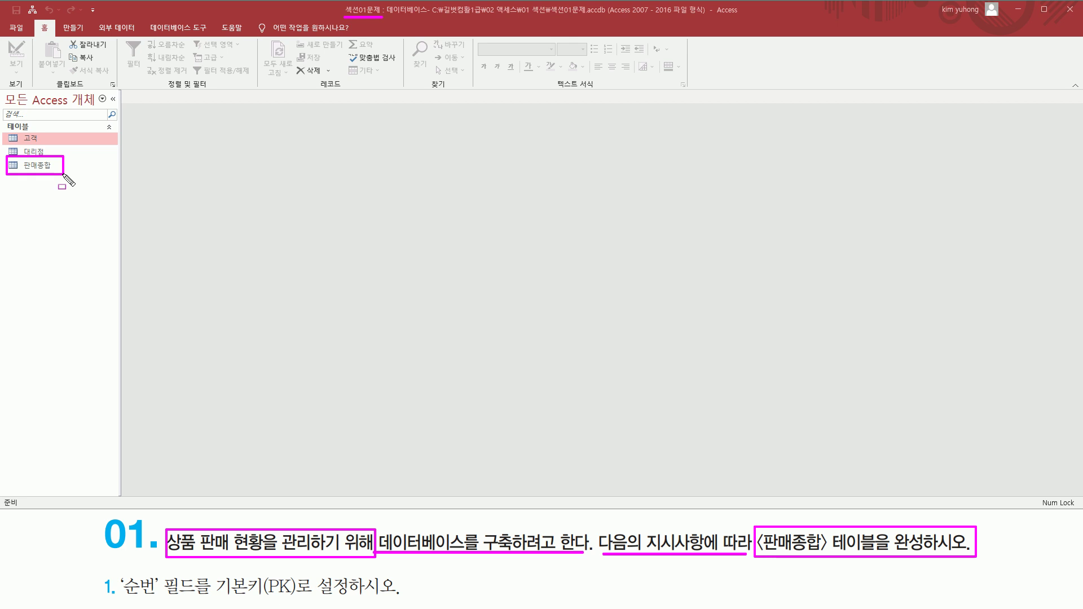
double_click(37, 165)
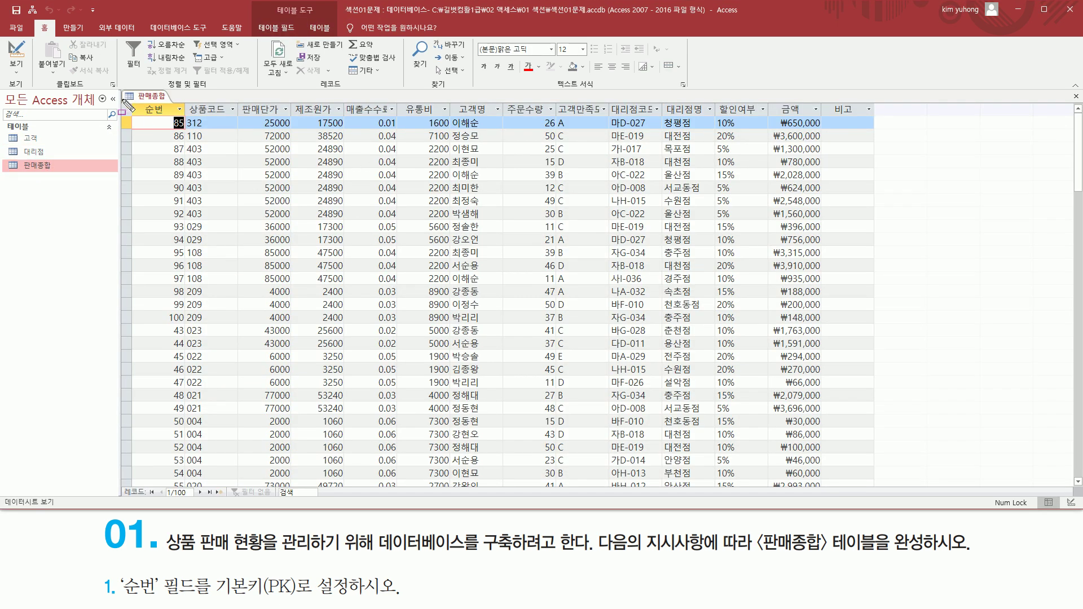
mouse_move(133, 103)
left_mouse_down()
mouse_move(316, 125)
mouse_move(821, 116)
mouse_move(831, 490)
left_mouse_up()
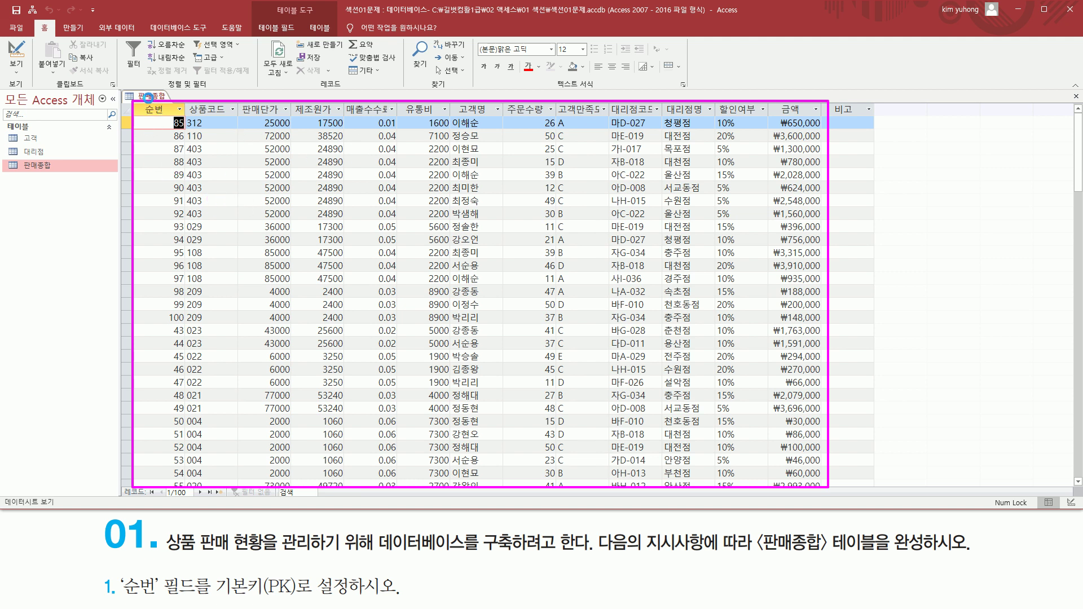
right_click(150, 98)
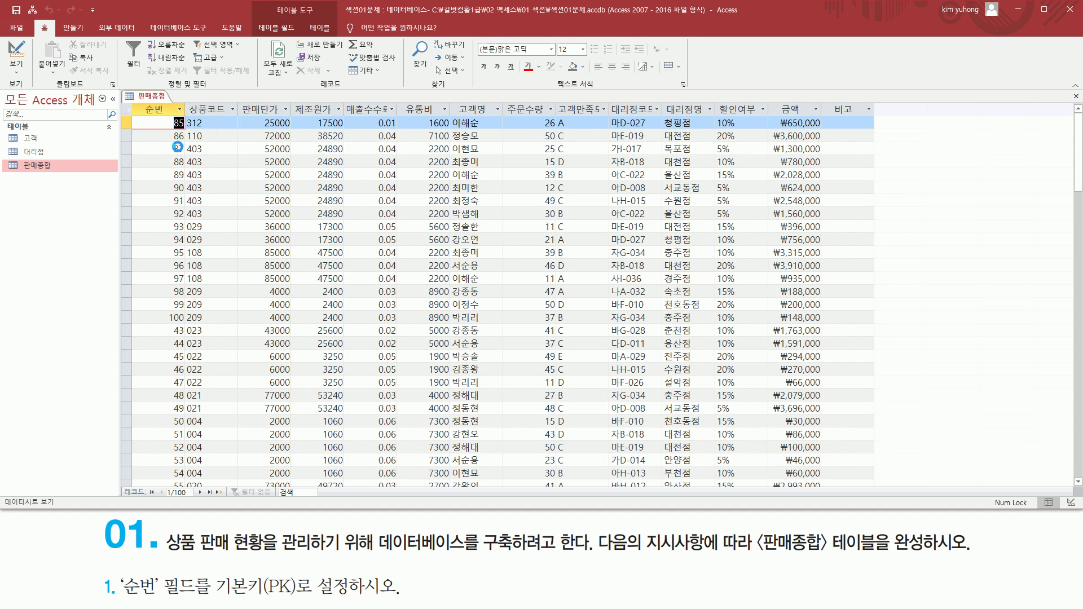
left_click(179, 148)
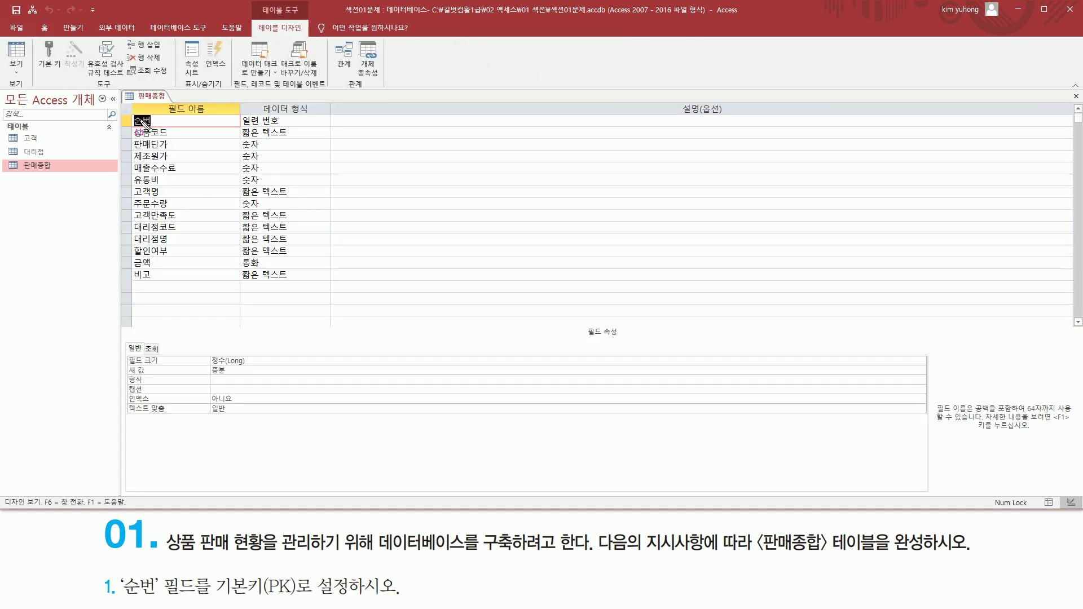
- Set the 순번 field as the primary key of the 판매종합 table
left_click_drag(130, 111, 177, 287)
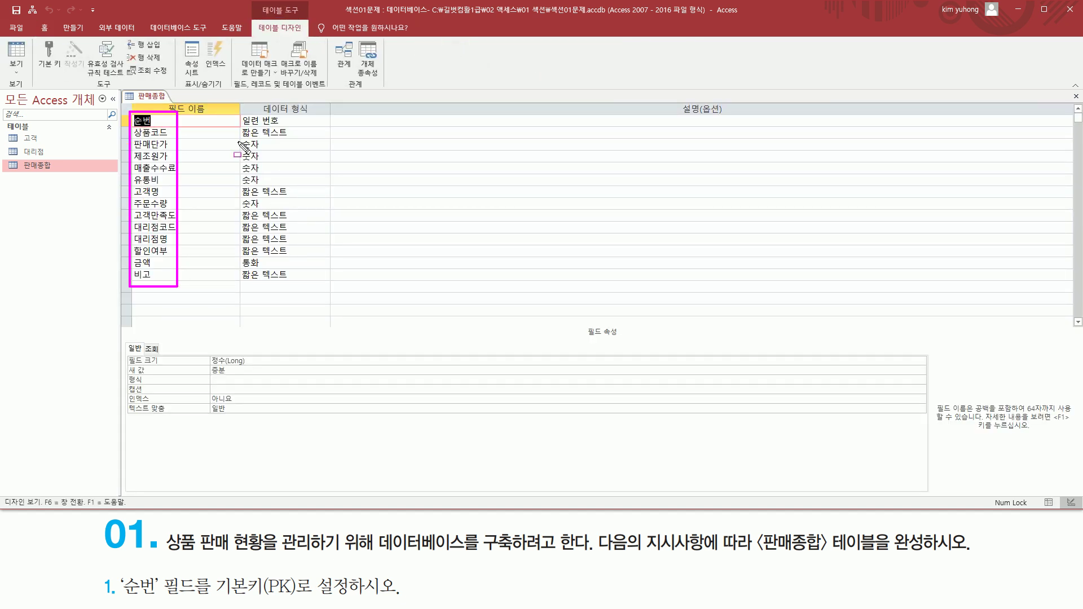
mouse_move(237, 111)
left_mouse_down()
mouse_move(290, 268)
mouse_move(306, 285)
left_mouse_up()
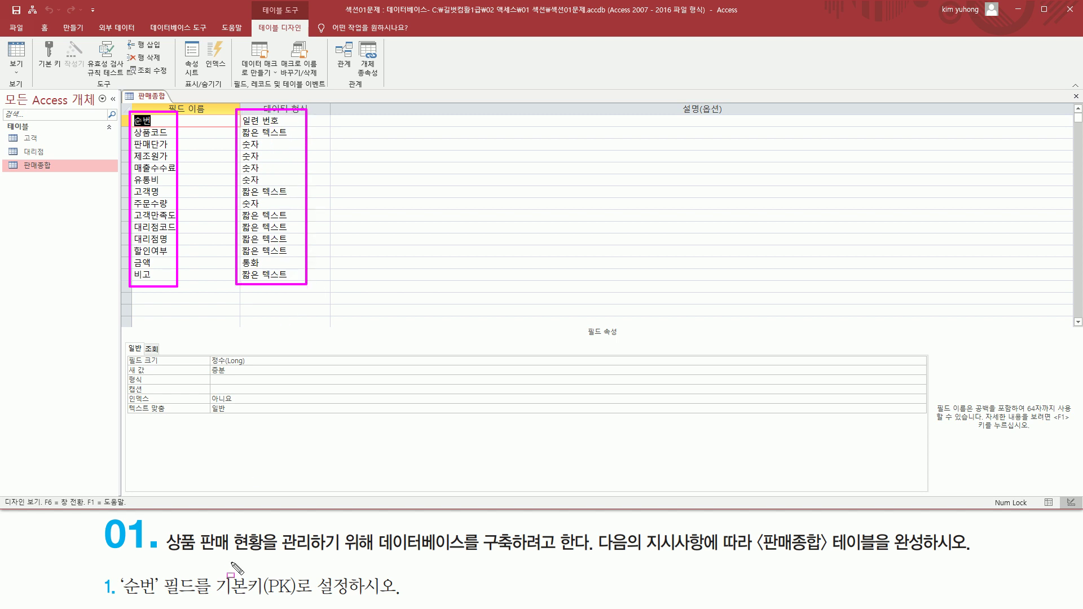
key("Escape")
mouse_move(119, 598)
left_mouse_down()
mouse_move(210, 597)
mouse_move(205, 573)
mouse_move(193, 573)
mouse_move(365, 597)
left_mouse_up()
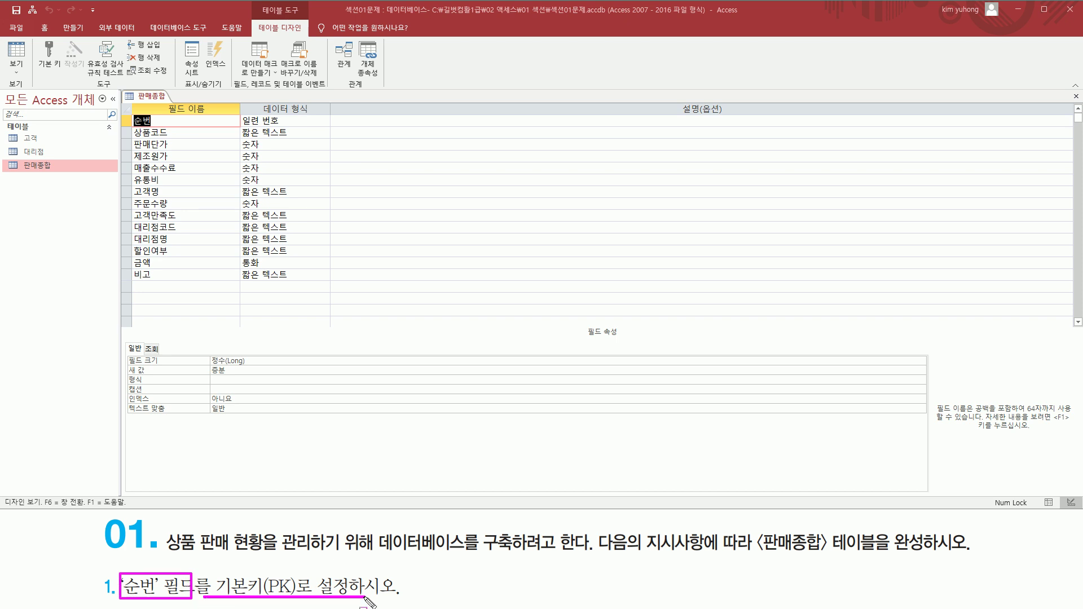
key("Escape")
left_click(127, 123)
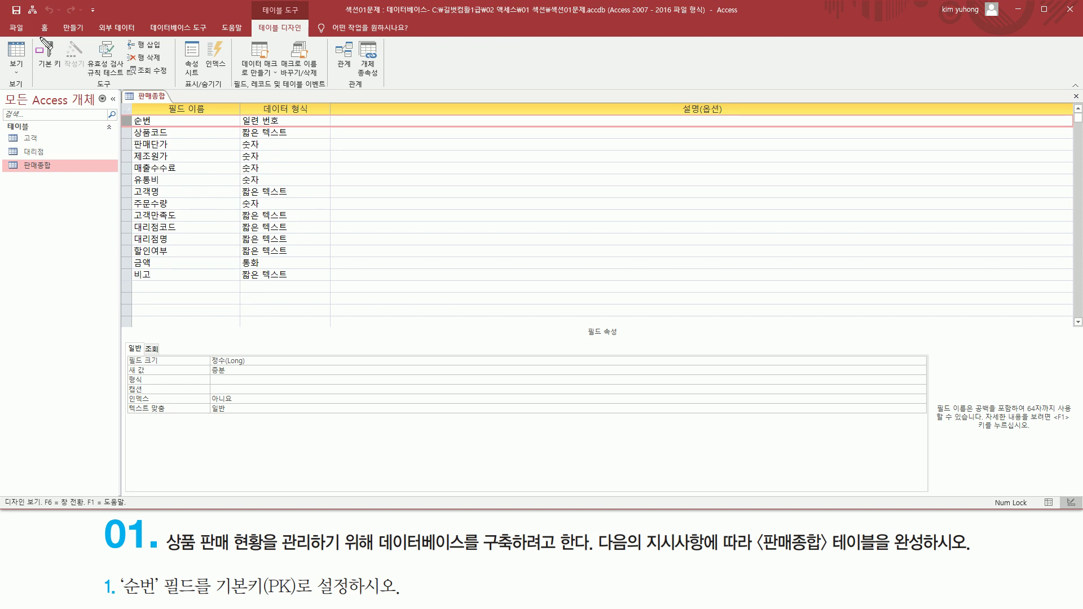
left_click(52, 63)
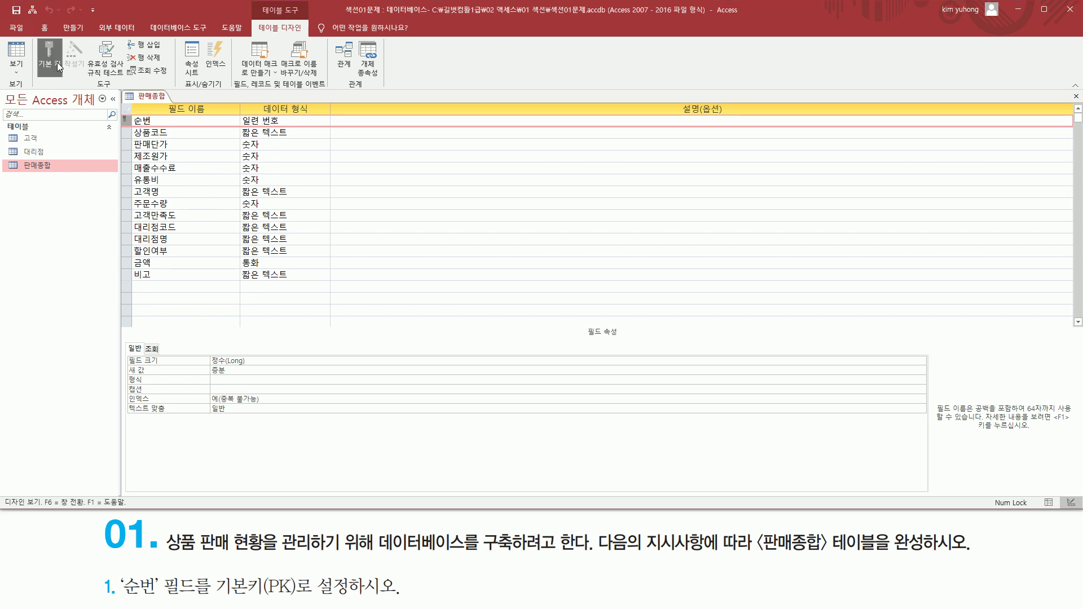
left_click_drag(120, 112, 132, 126)
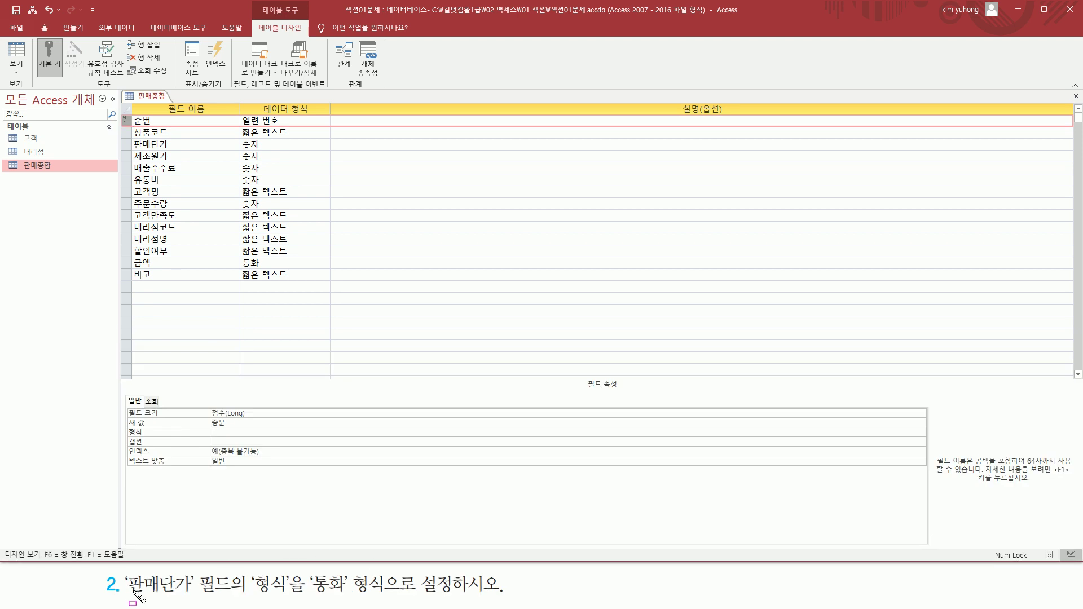
- Set the 판매단가 field's format (형식) property to 통화
left_click_drag(125, 595, 198, 596)
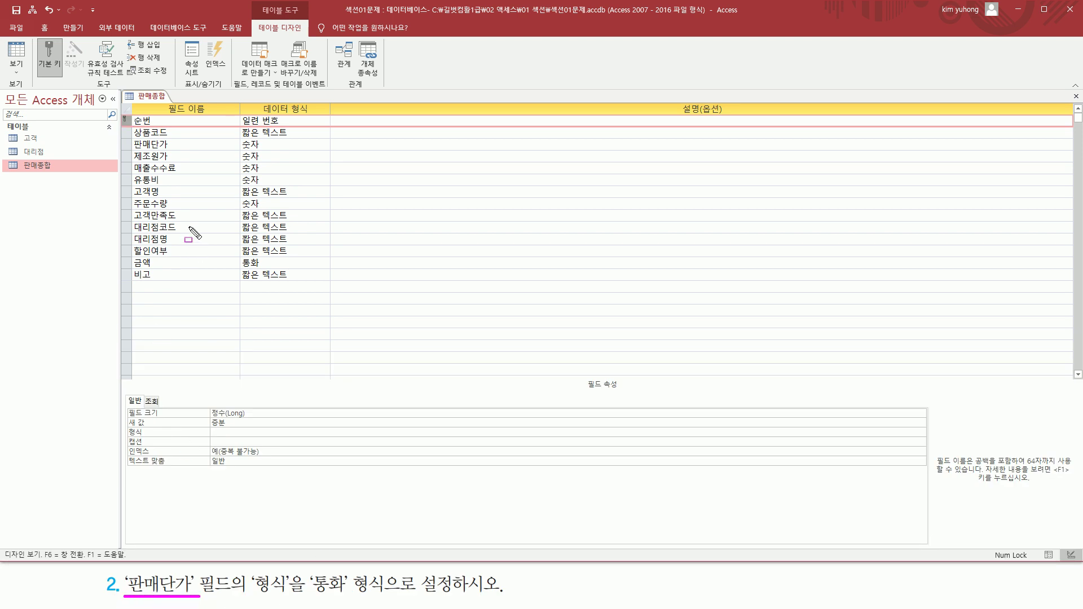
mouse_move(127, 135)
left_mouse_down()
mouse_move(130, 148)
mouse_move(181, 150)
left_mouse_up()
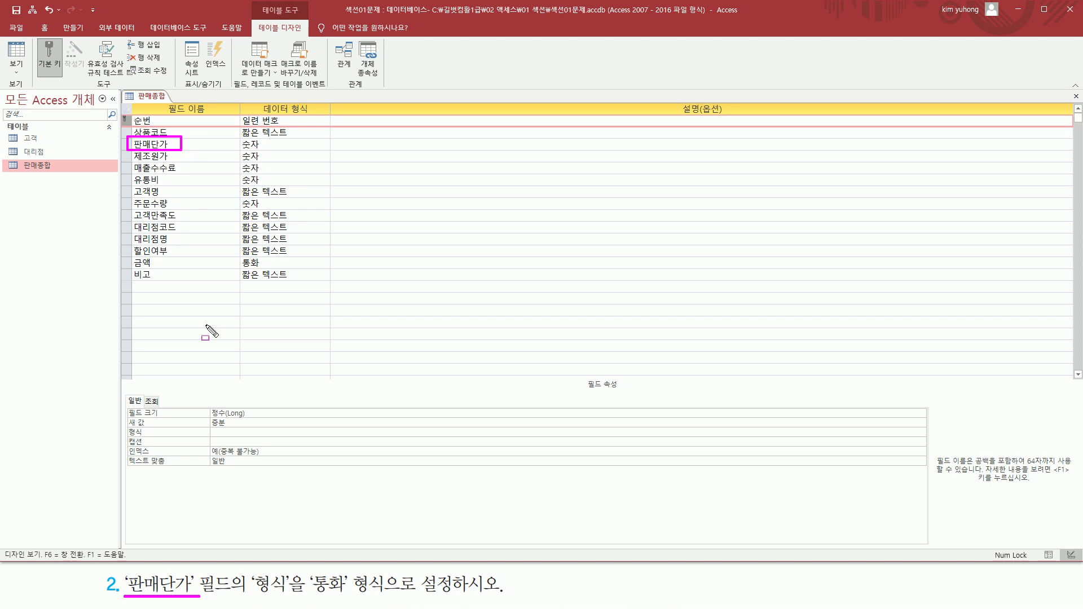
mouse_move(252, 595)
left_mouse_down()
mouse_move(286, 595)
mouse_move(292, 571)
mouse_move(339, 596)
mouse_move(476, 596)
left_mouse_up()
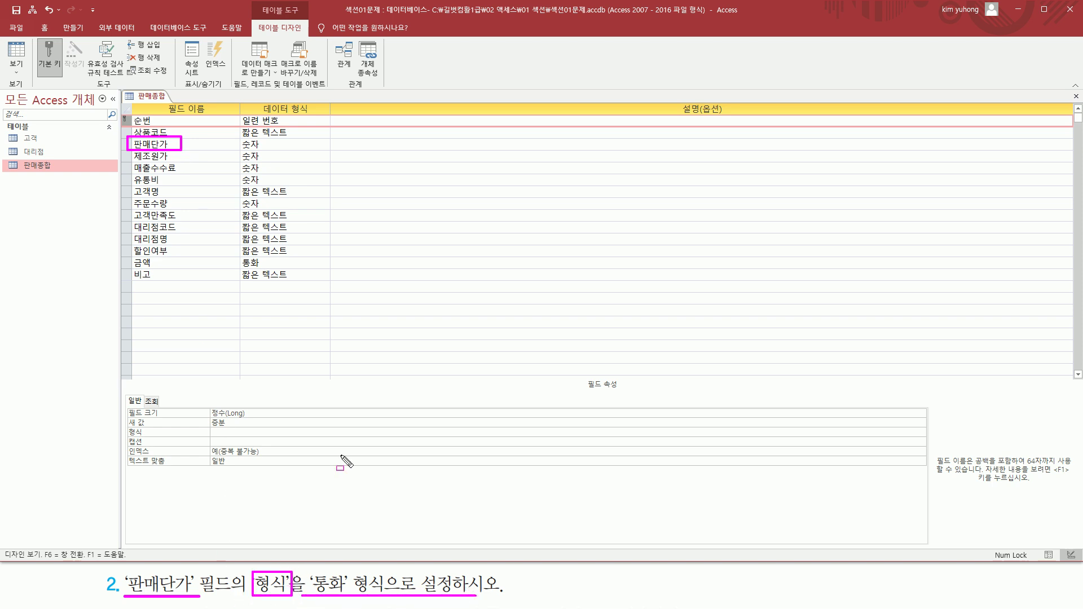
left_click(185, 146)
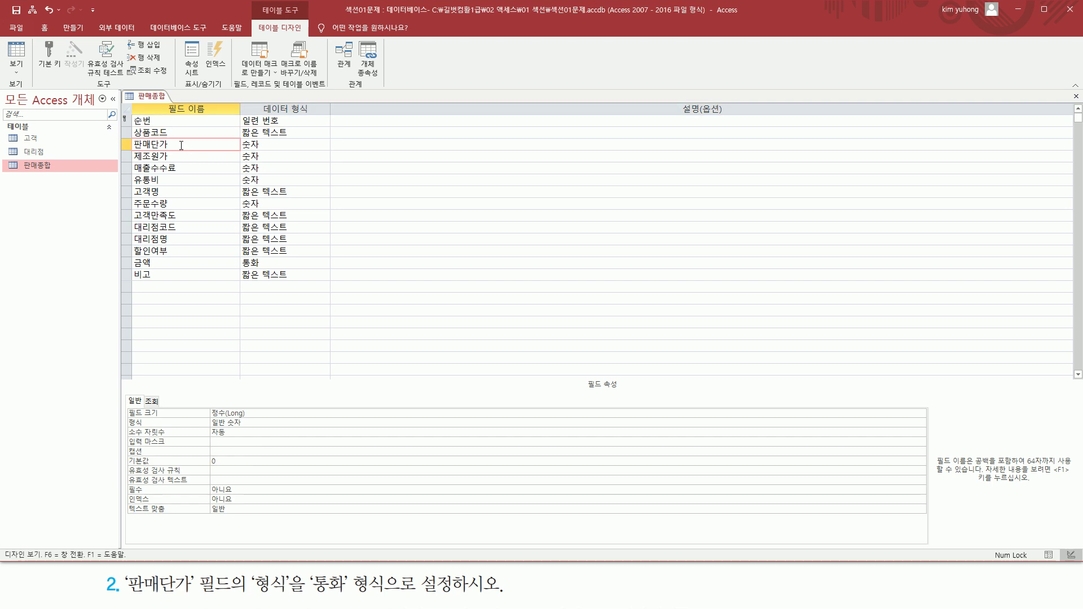
left_click_drag(579, 374, 630, 396)
mouse_move(126, 415)
left_mouse_down()
mouse_move(145, 430)
mouse_move(257, 420)
left_mouse_up()
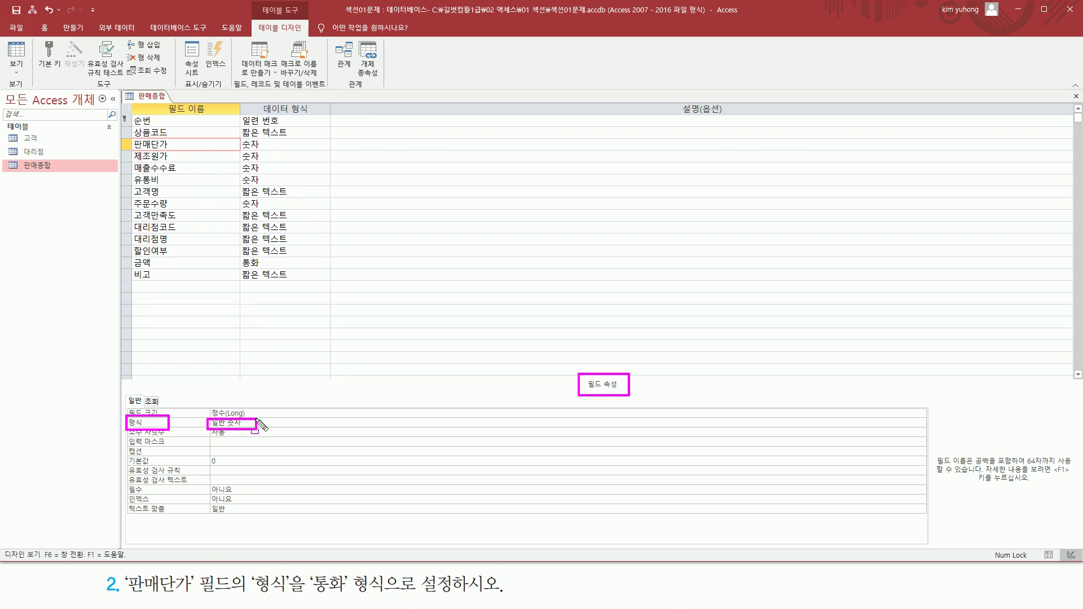
key("Escape")
left_click(273, 423)
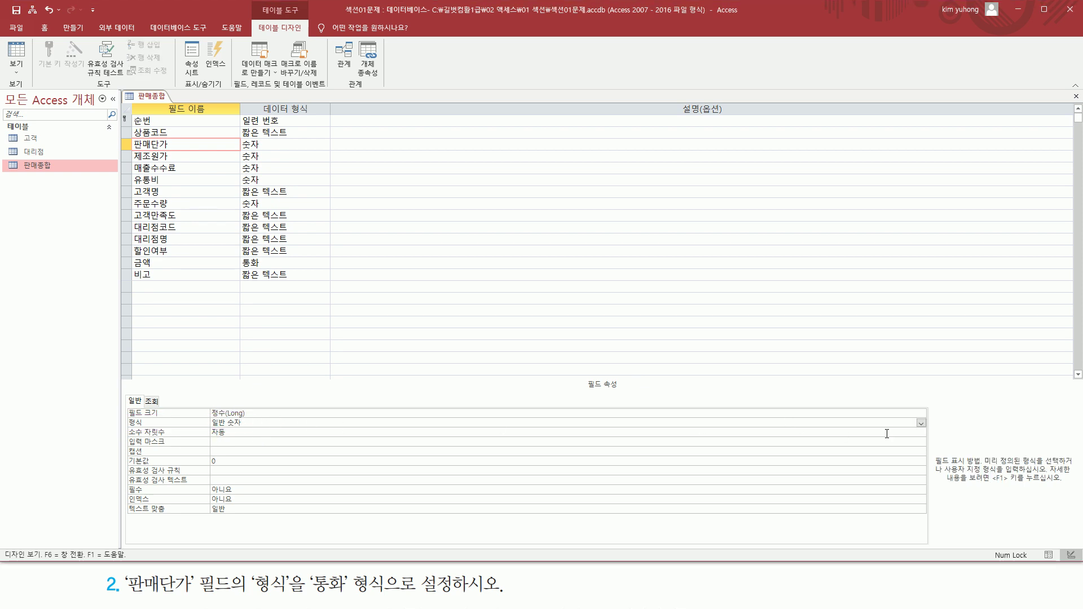
left_click(920, 423)
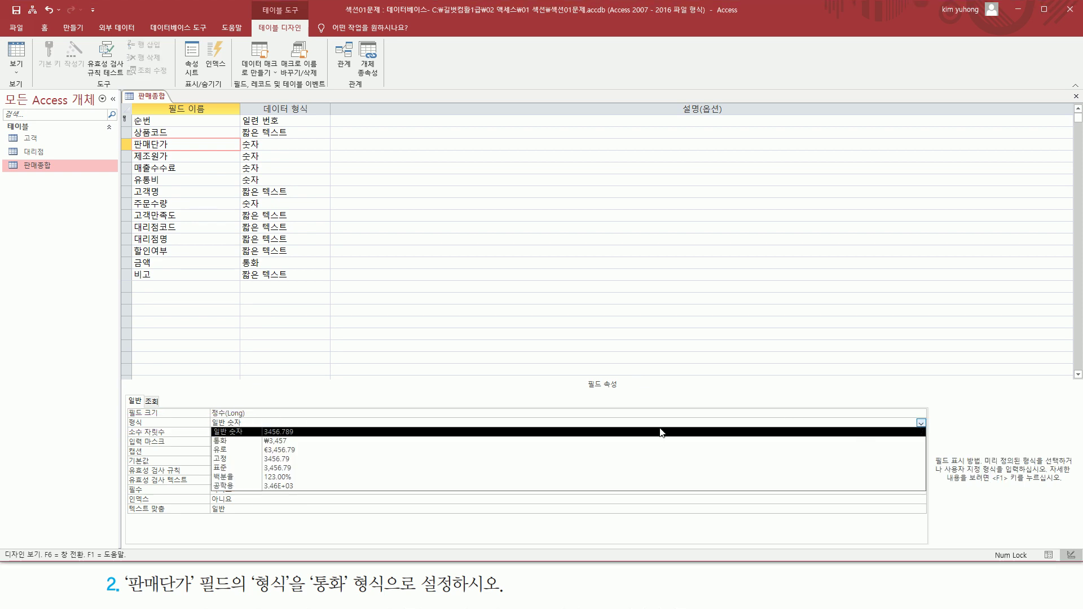
left_click(225, 443)
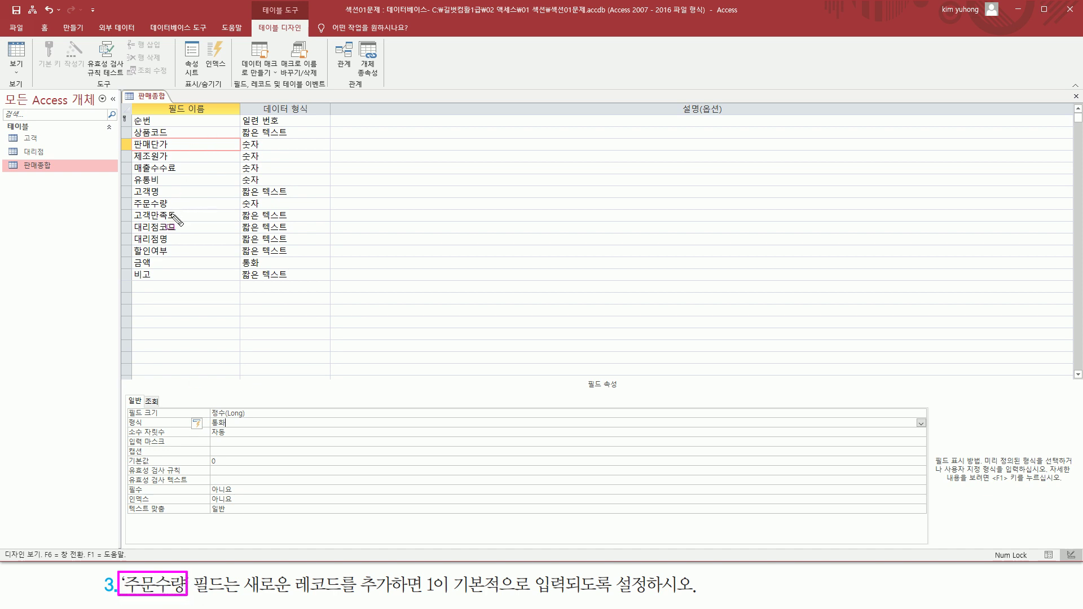
- Set the 주문수량 field's default value (기본값) to 1
left_click_drag(122, 196, 193, 211)
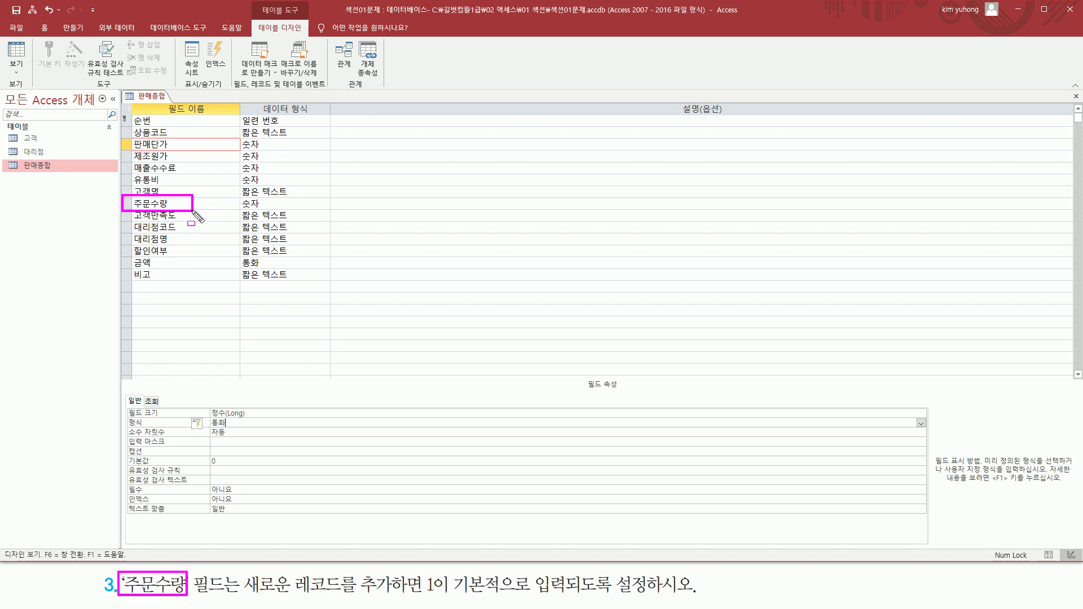
left_click_drag(241, 595, 671, 596)
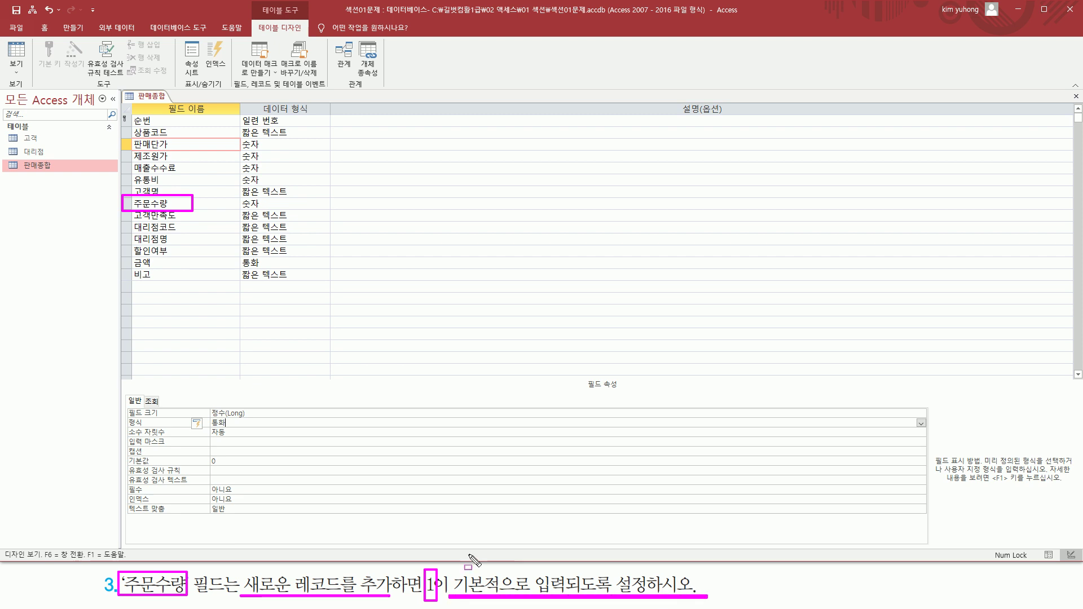
key("Escape")
left_click(177, 207)
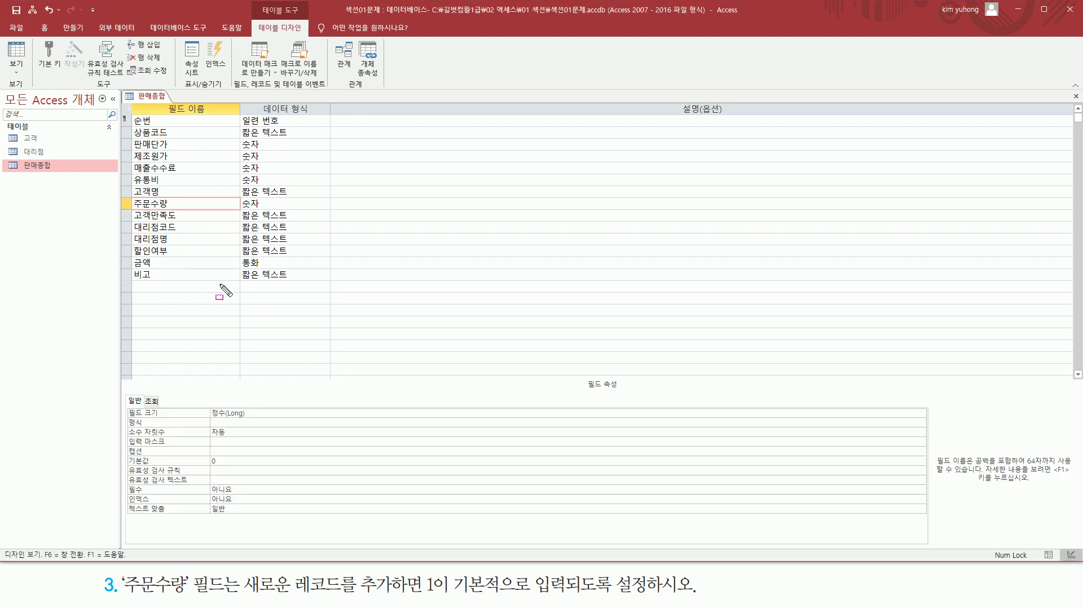
left_click_drag(124, 466, 255, 481)
key("Escape")
left_click(246, 461)
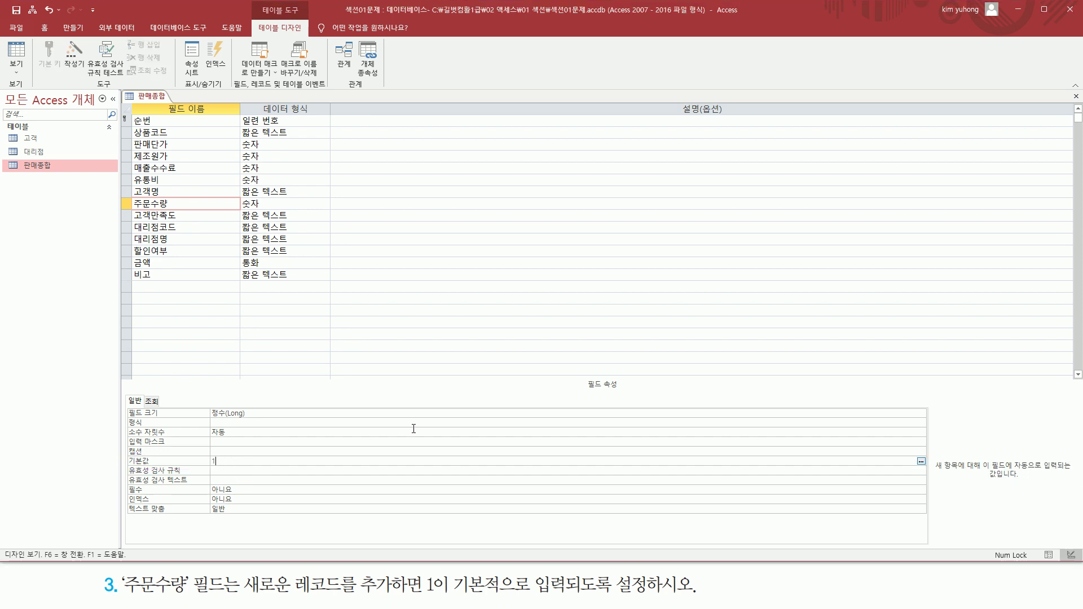
left_click(270, 454)
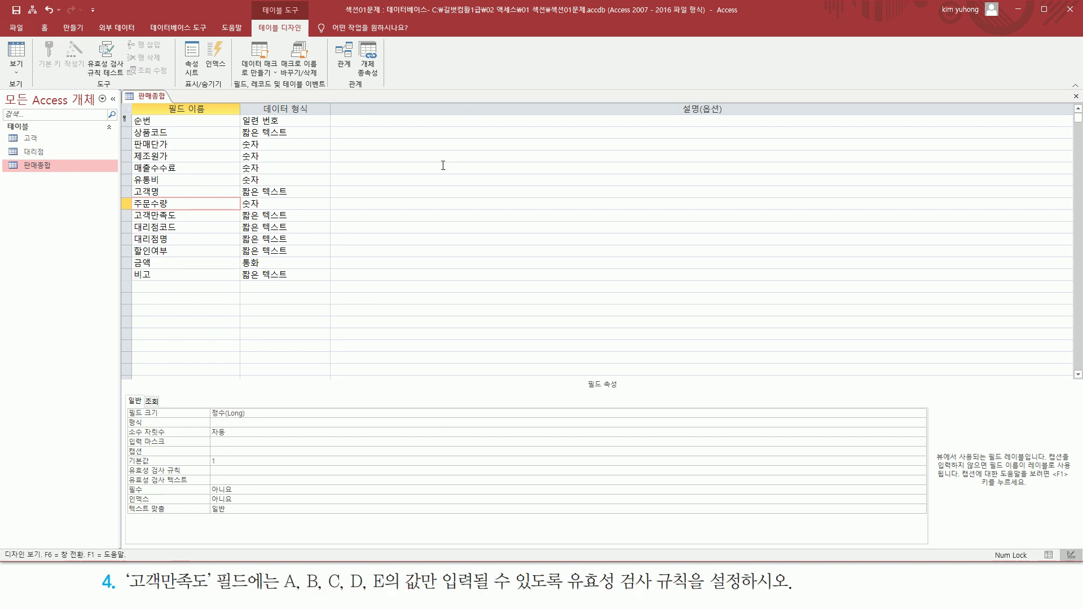
- Set the 고객만족도 field's validation rule (유효성 검사 규칙) to "A" Or "B" Or "C" Or "D" Or "E"
left_click_drag(123, 591, 246, 571)
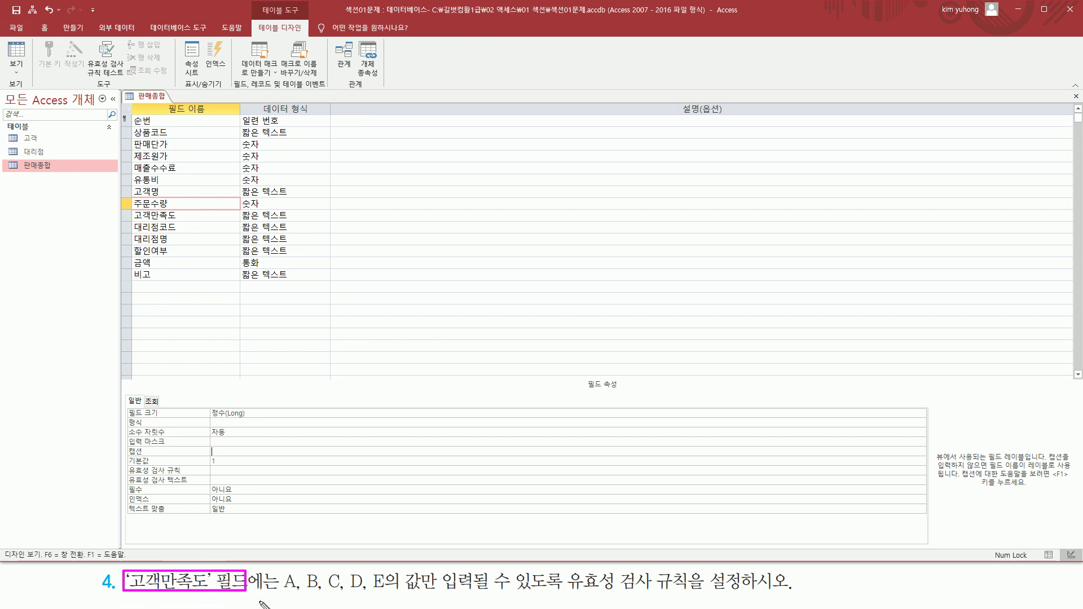
mouse_move(133, 210)
left_mouse_down()
mouse_move(122, 221)
mouse_move(191, 223)
left_mouse_up()
left_click_drag(277, 593, 435, 594)
mouse_move(559, 593)
left_mouse_down()
mouse_move(699, 596)
mouse_move(689, 573)
left_mouse_up()
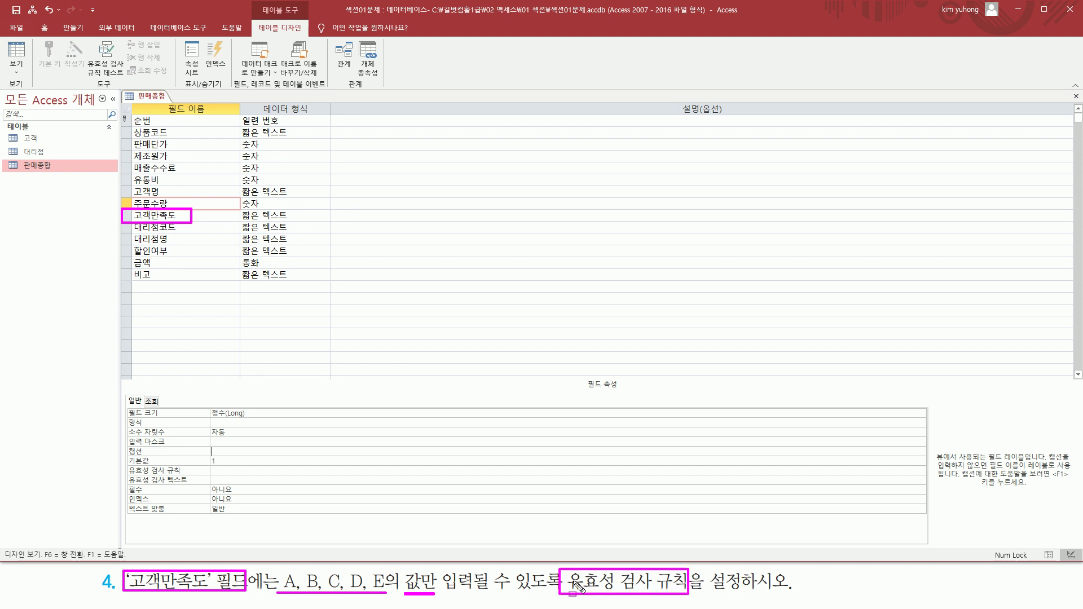
key("Escape")
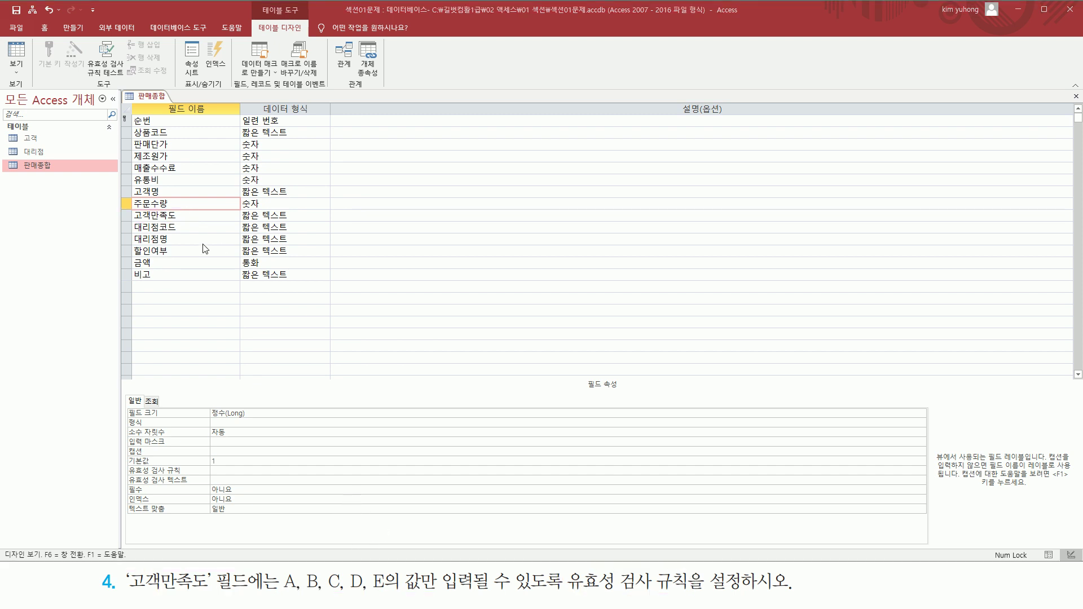
left_click(189, 215)
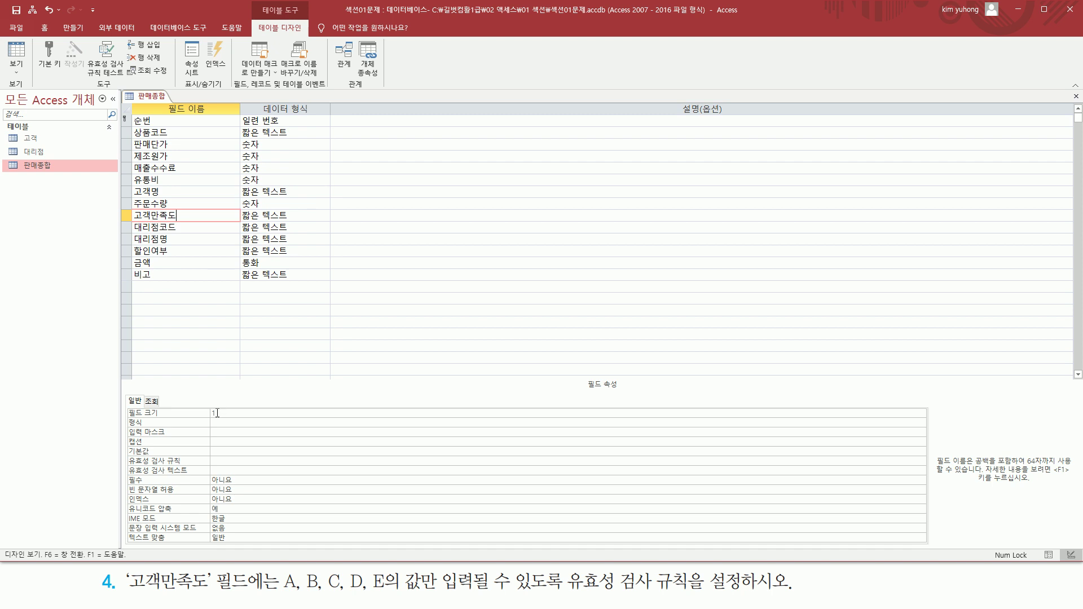
key("ctrl+2")
left_click_drag(121, 453, 199, 466)
key("Escape")
left_click(315, 461)
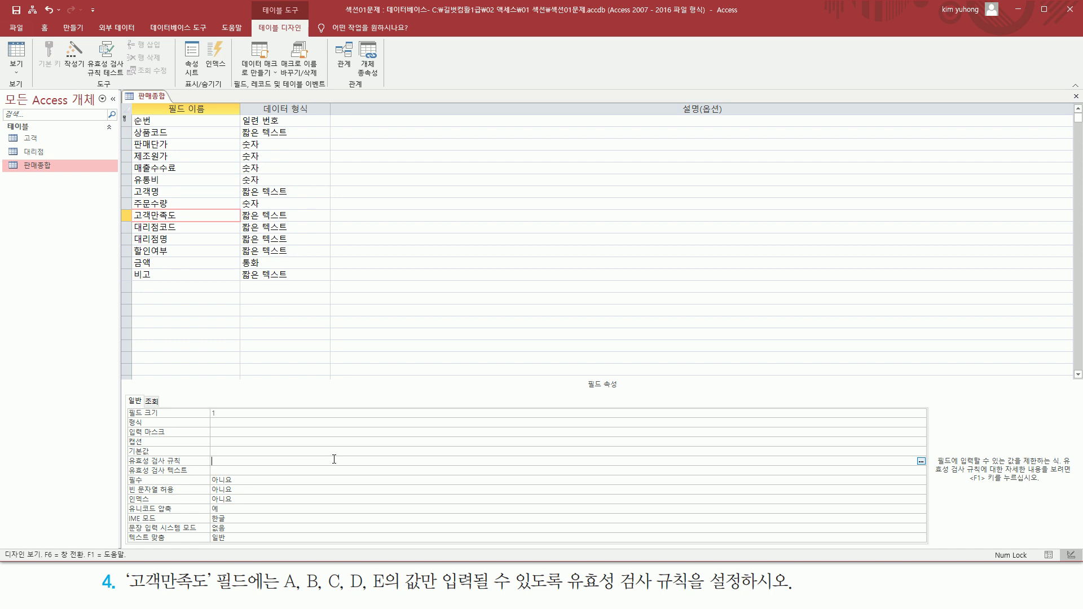
key("Caps_Lock")
key("Return")
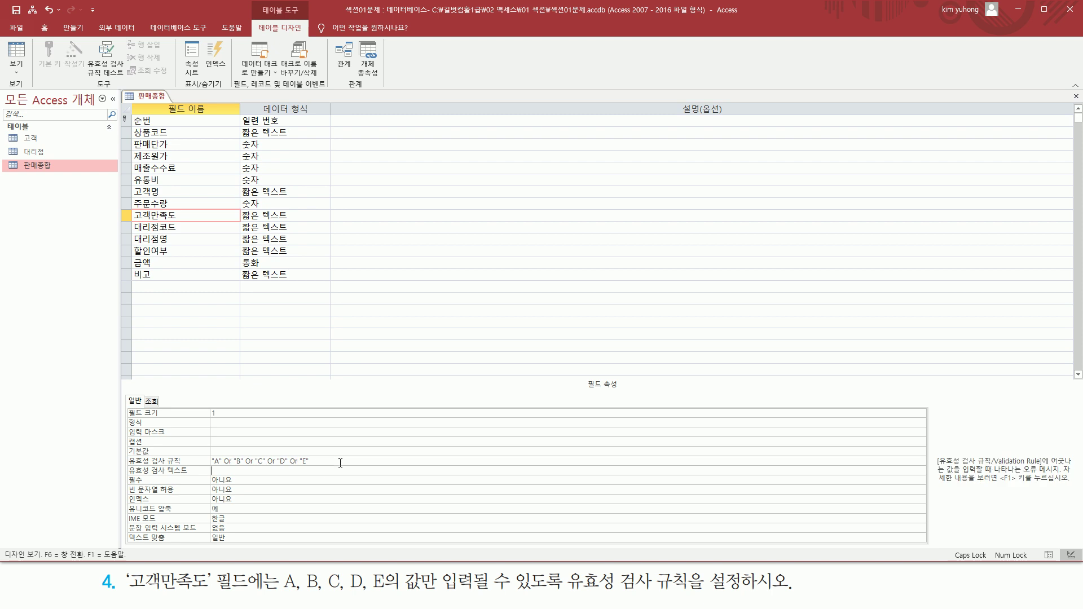
- Replace the 고객만족도 field's validation rule (유효성 검사 규칙) with In ("A","B","C","D","E")
mouse_move(209, 467)
left_mouse_down()
mouse_move(313, 467)
mouse_move(314, 456)
left_mouse_up()
key("Escape")
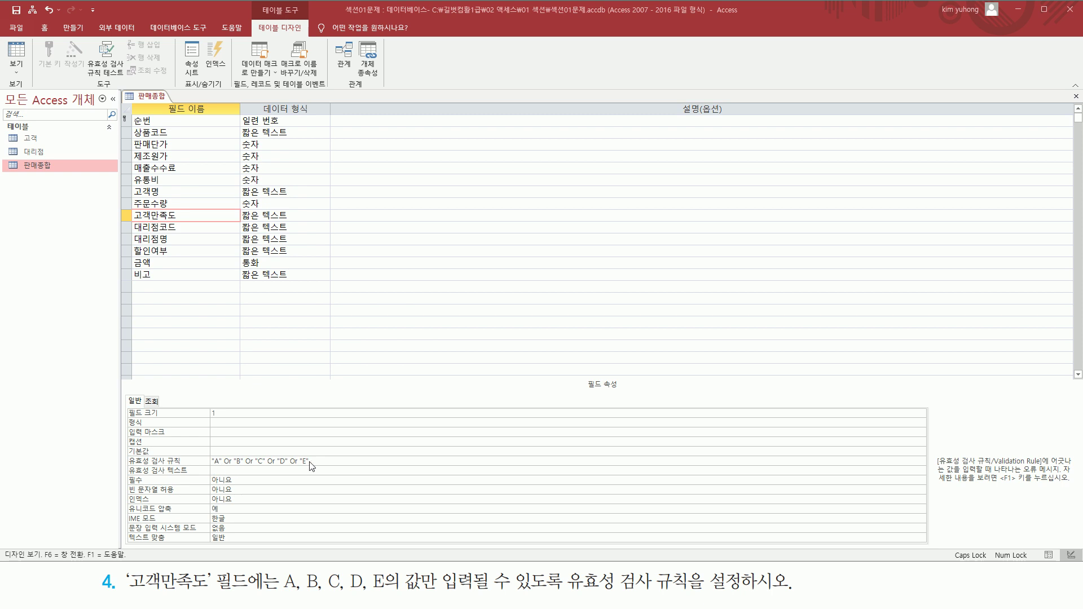
left_click(326, 463)
left_click_drag(328, 462, 110, 466)
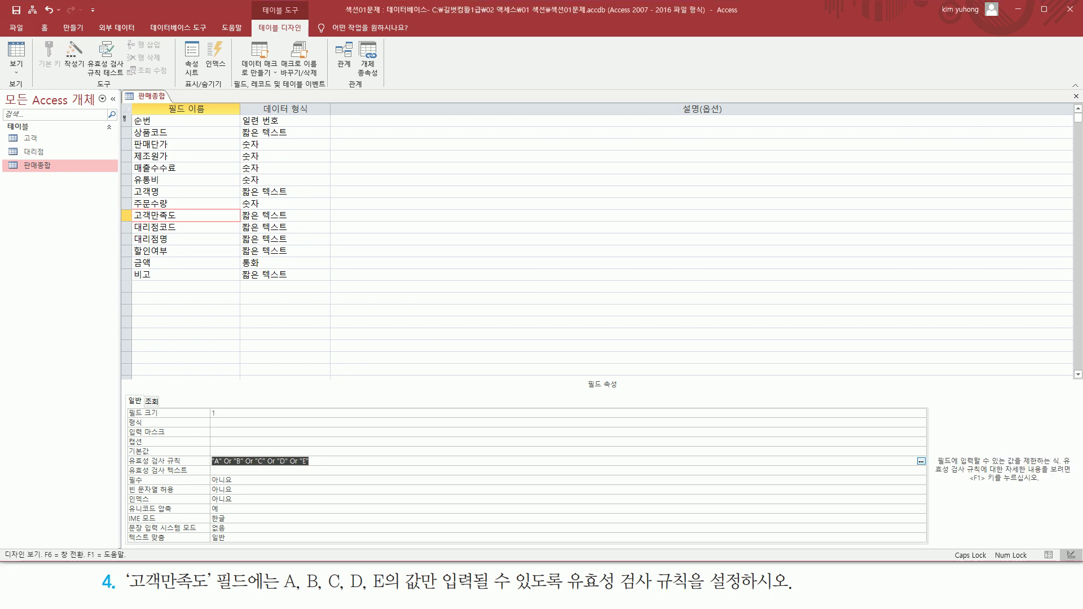
left_click_drag(316, 462, 157, 465)
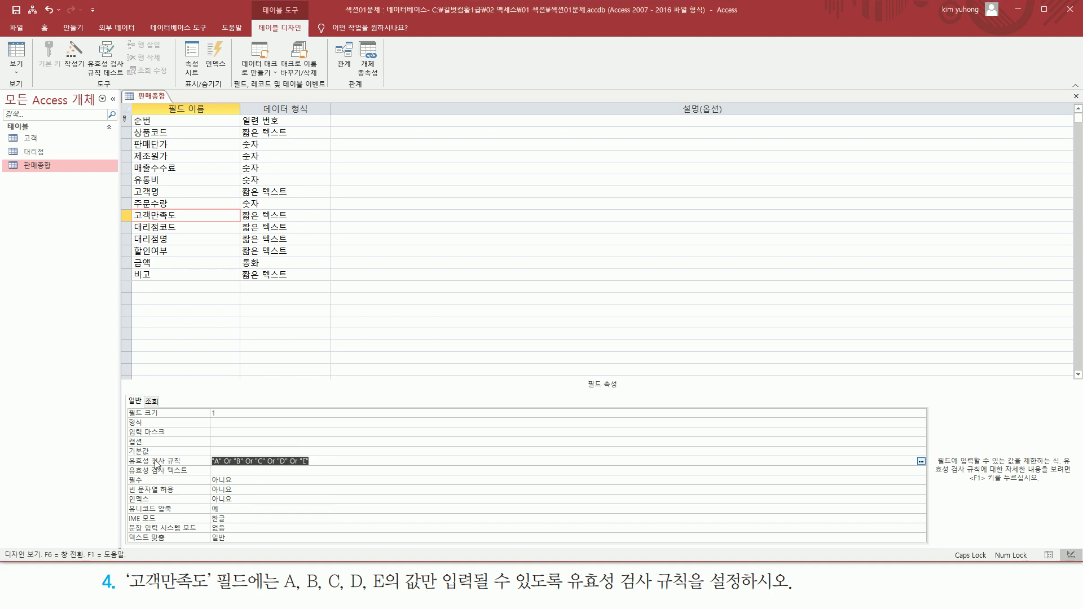
type("IN(\"A\",\"B\",\"C\",\"D\",")
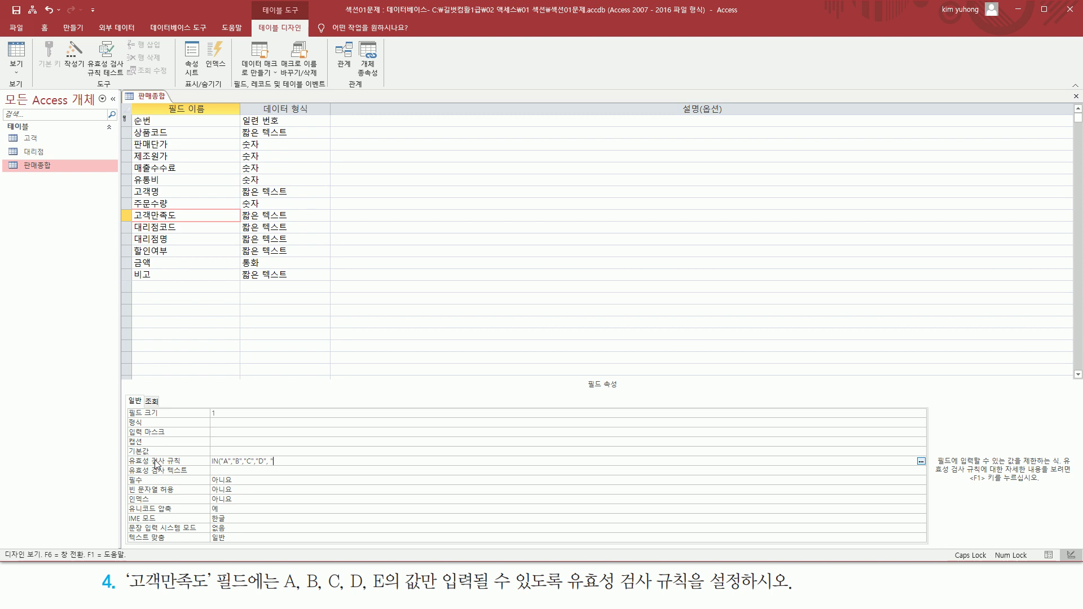
type(")")
key("Return")
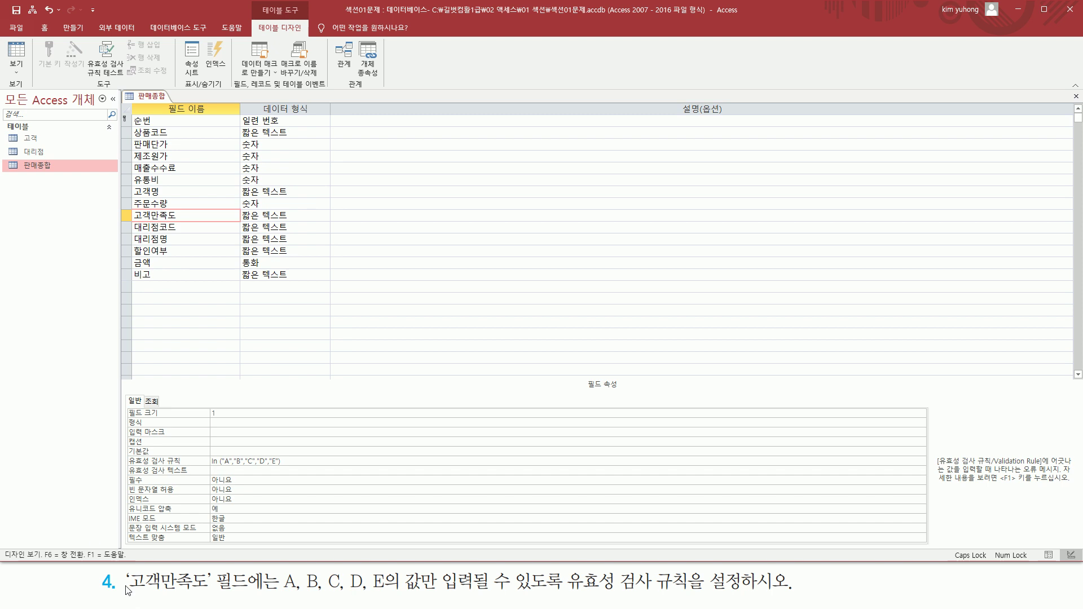
left_click_drag(293, 461, 227, 463)
left_click(291, 461)
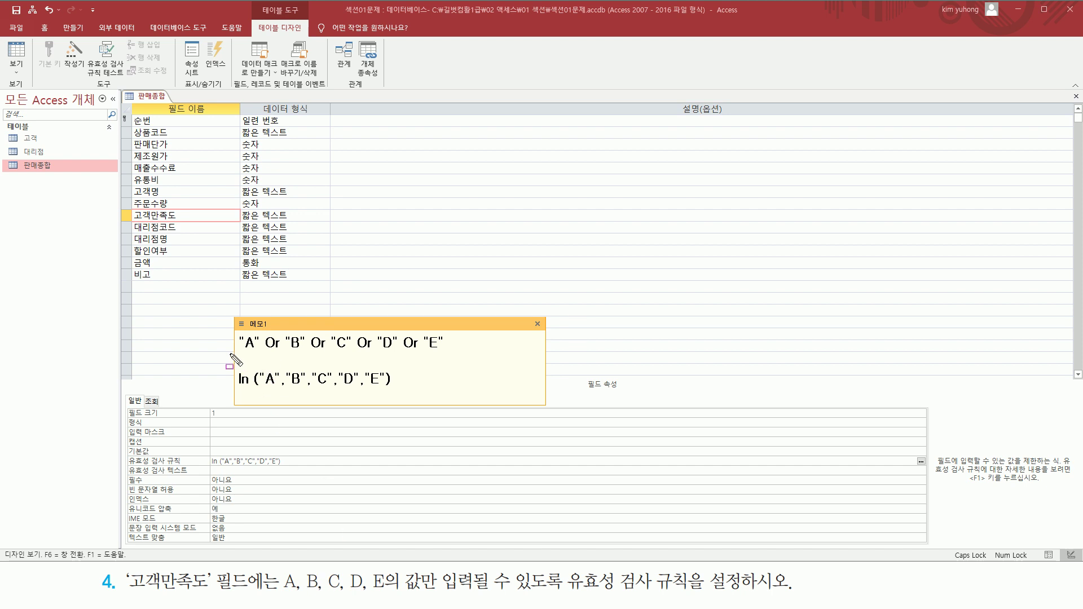
left_click_drag(235, 354, 458, 356)
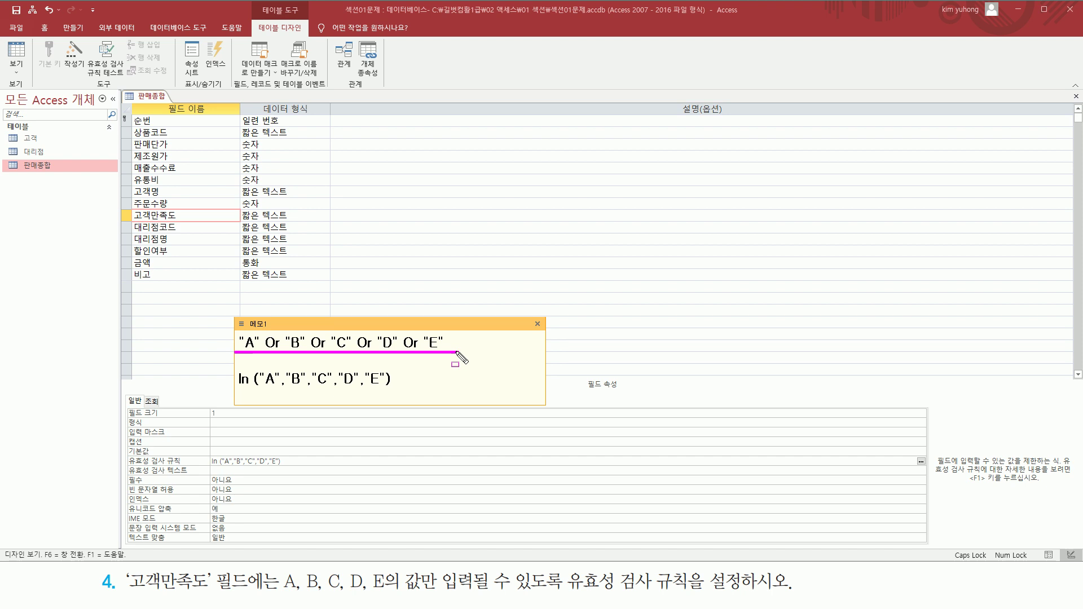
left_click_drag(234, 390, 399, 390)
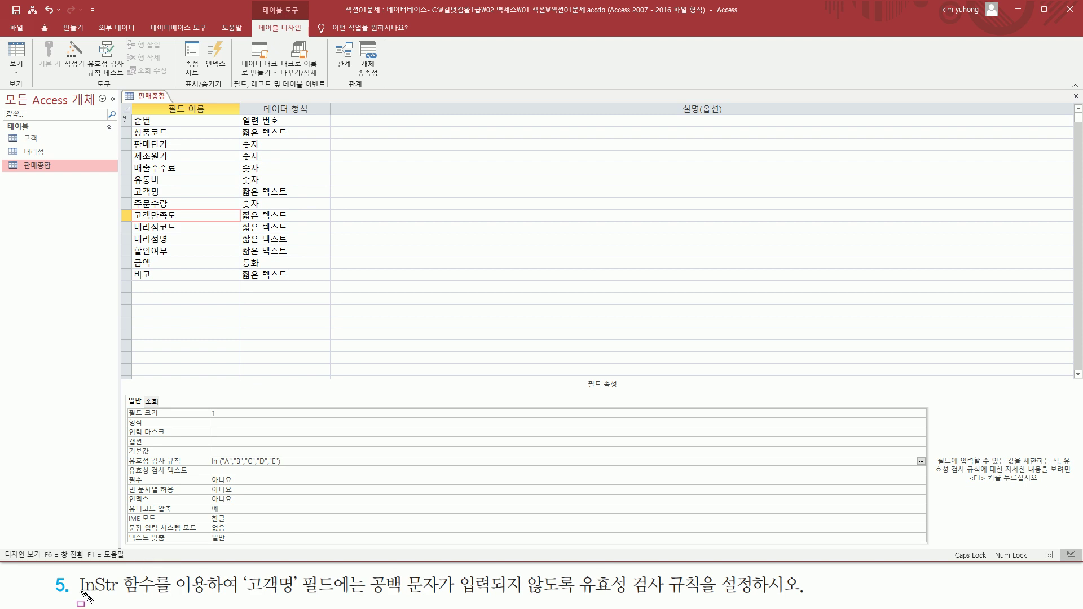
left_click_drag(79, 594, 155, 594)
mouse_move(237, 594)
left_mouse_down()
mouse_move(301, 595)
mouse_move(302, 575)
left_mouse_up()
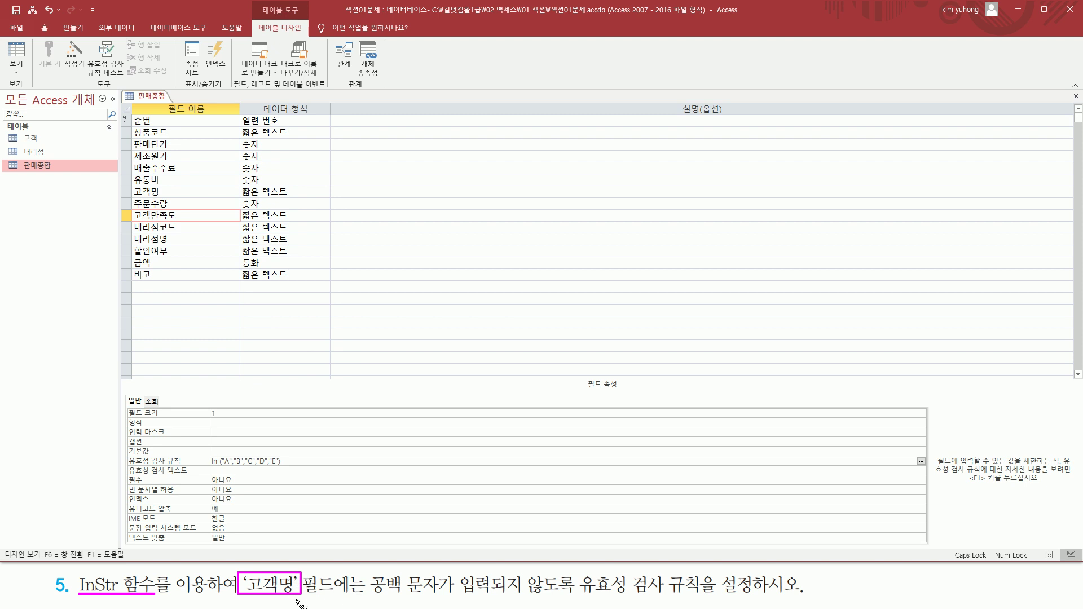
left_click_drag(372, 595, 701, 598)
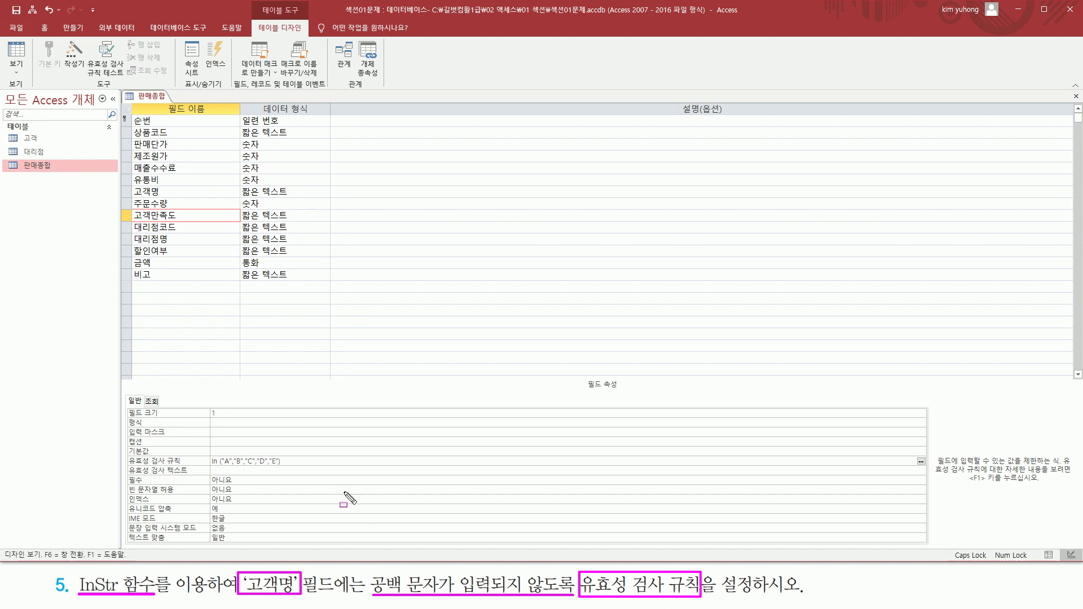
key("Escape")
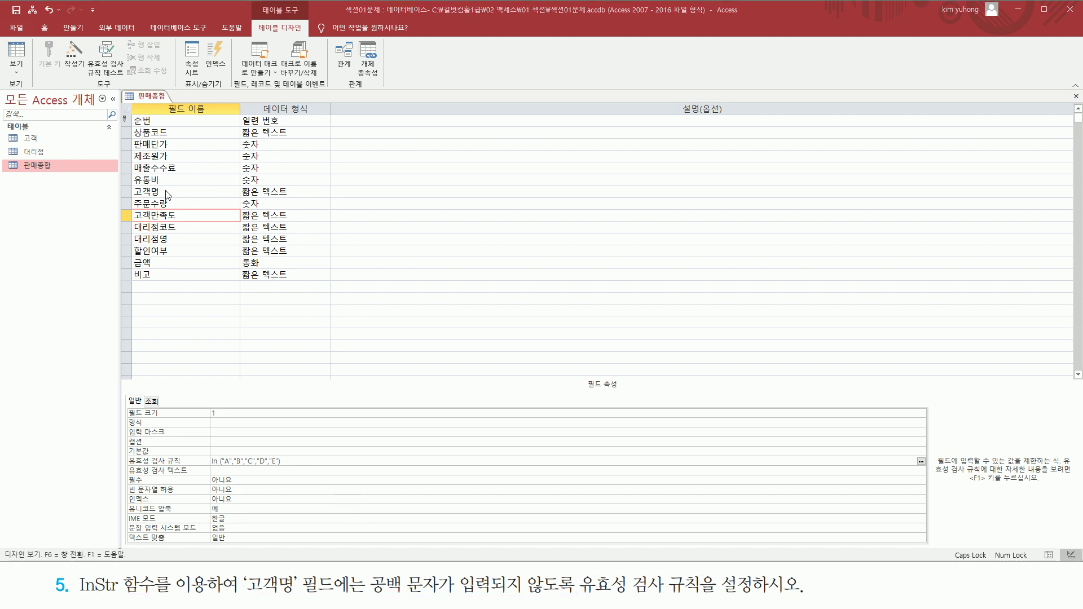
- Set the 고객명 field's validation rule (유효성 검사 규칙) to InStr([고객명]," ")=0
left_click(181, 191)
left_click(223, 459)
left_click_drag(120, 455, 259, 467)
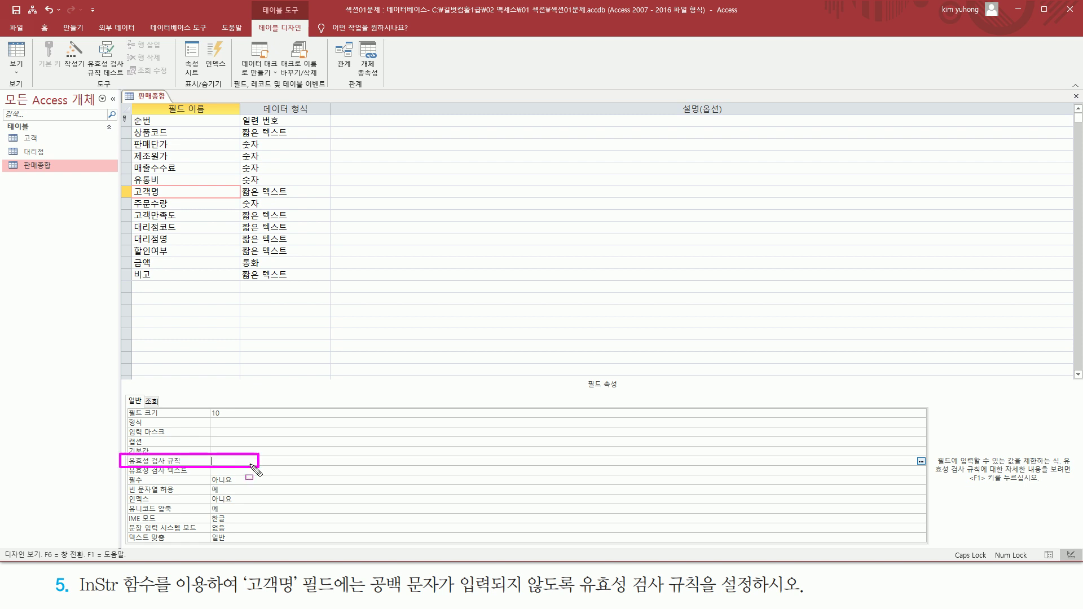
key("Escape")
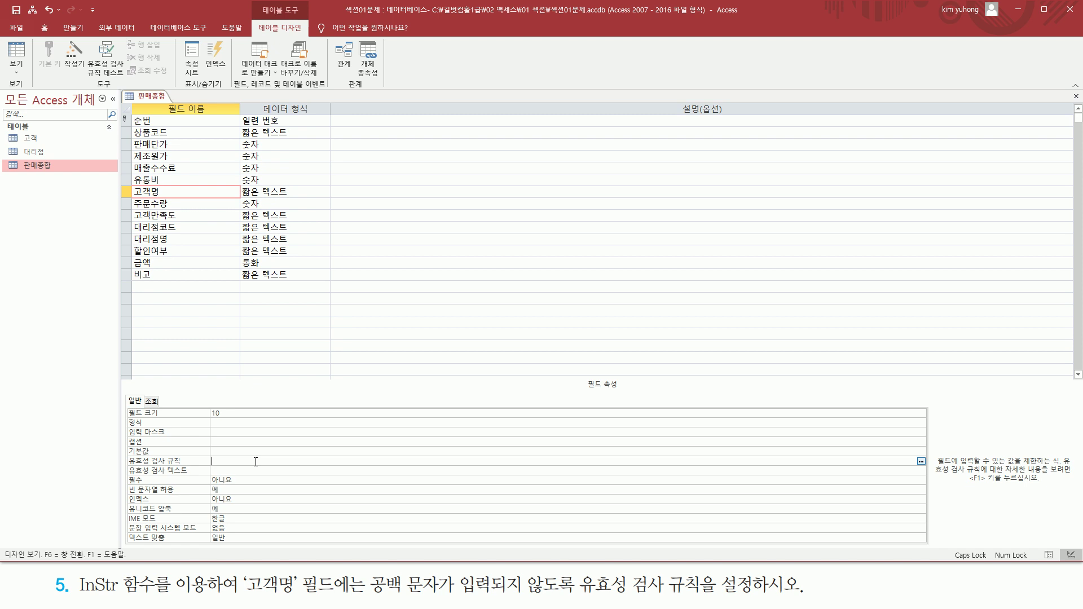
type("Str(")
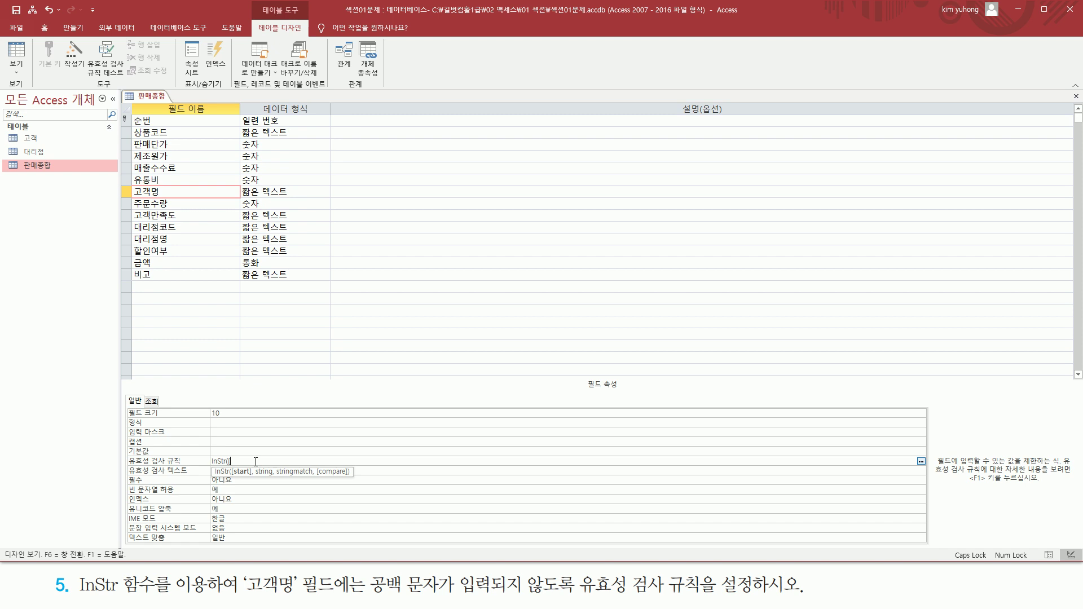
type("[고객ㅁ")
type(",")
type("\" \")=0")
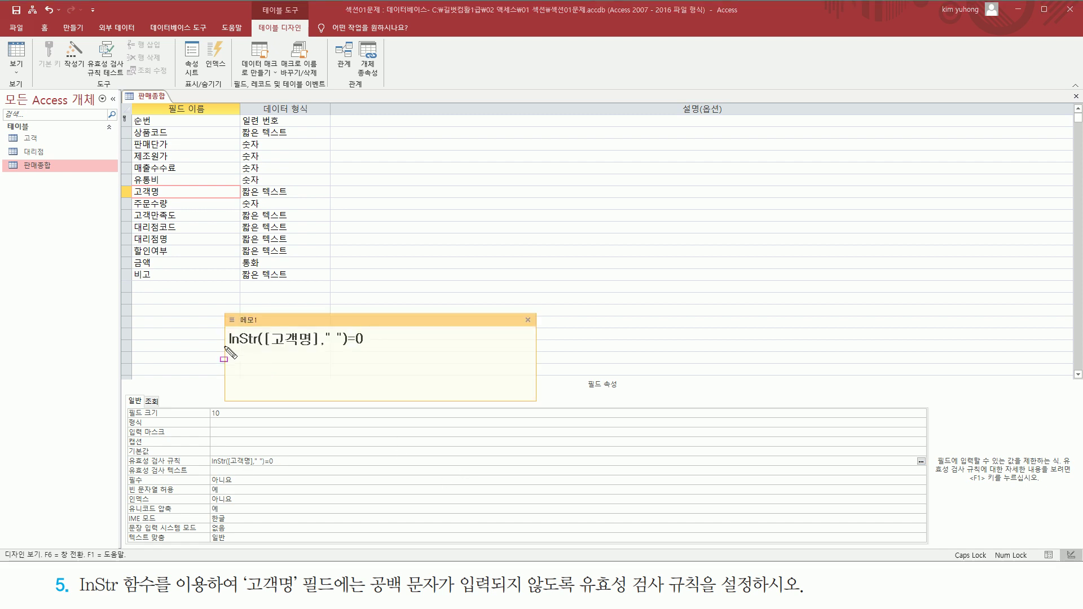
left_click_drag(226, 349, 315, 349)
left_click_drag(333, 335, 334, 349)
left_click_drag(348, 349, 363, 349)
left_click_drag(575, 596, 702, 595)
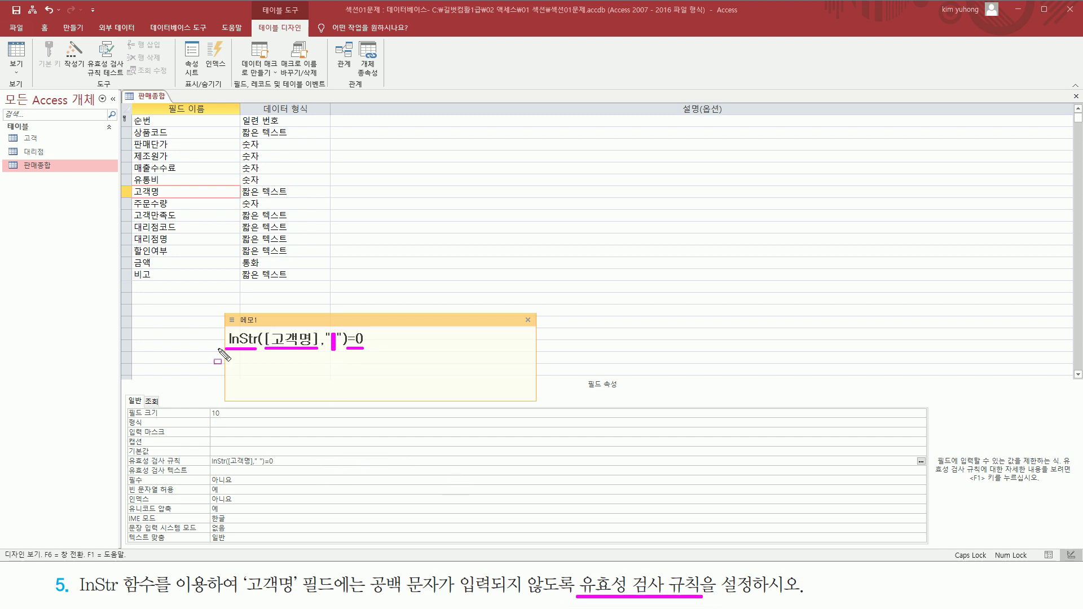
left_click_drag(220, 324, 376, 356)
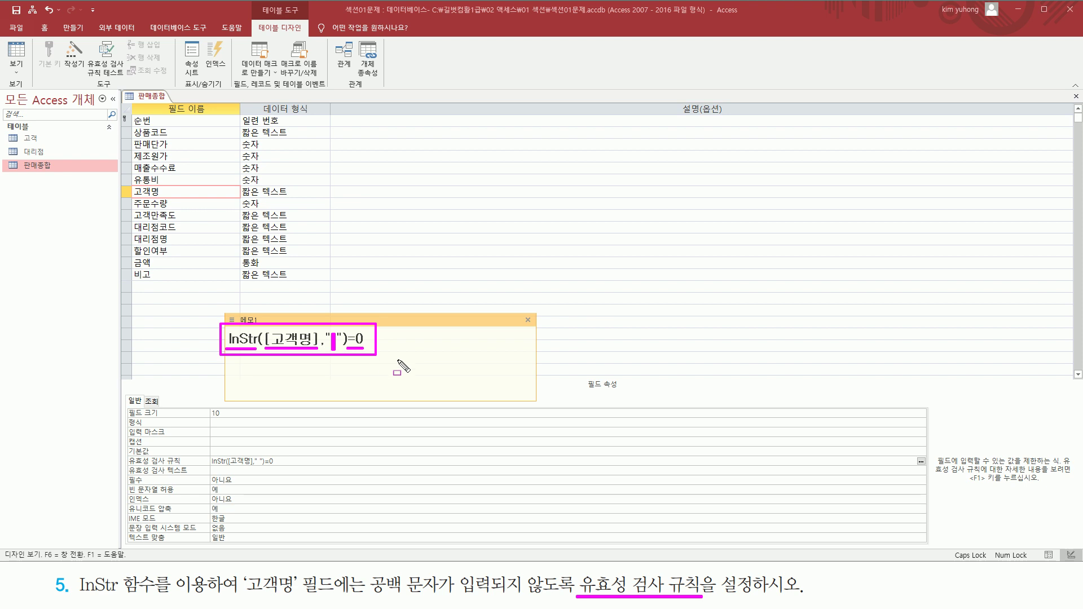
key("Escape")
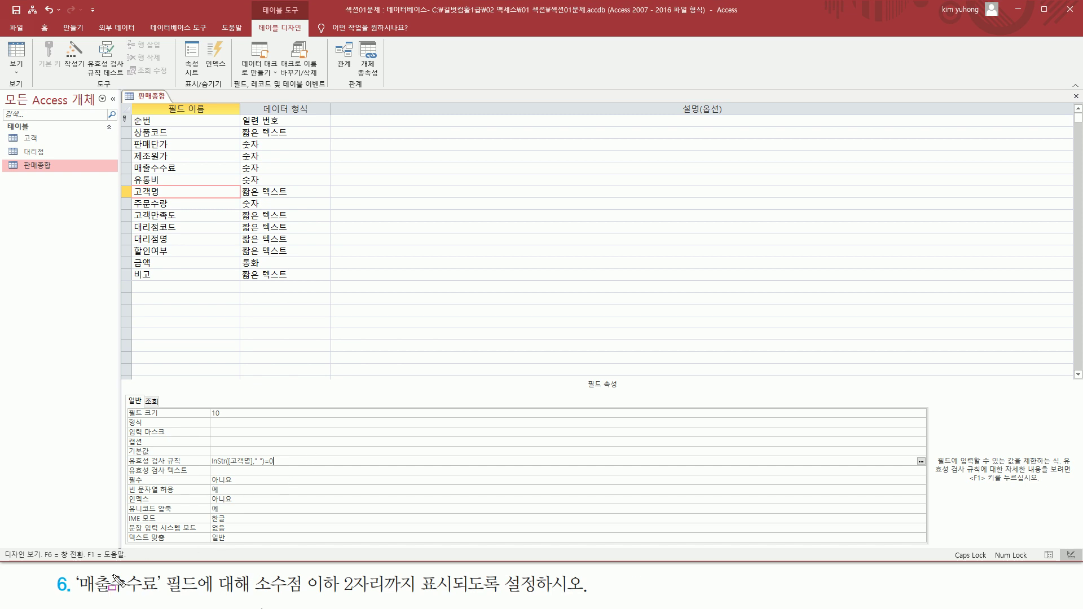
left_click_drag(78, 596, 149, 599)
left_click_drag(77, 596, 204, 571)
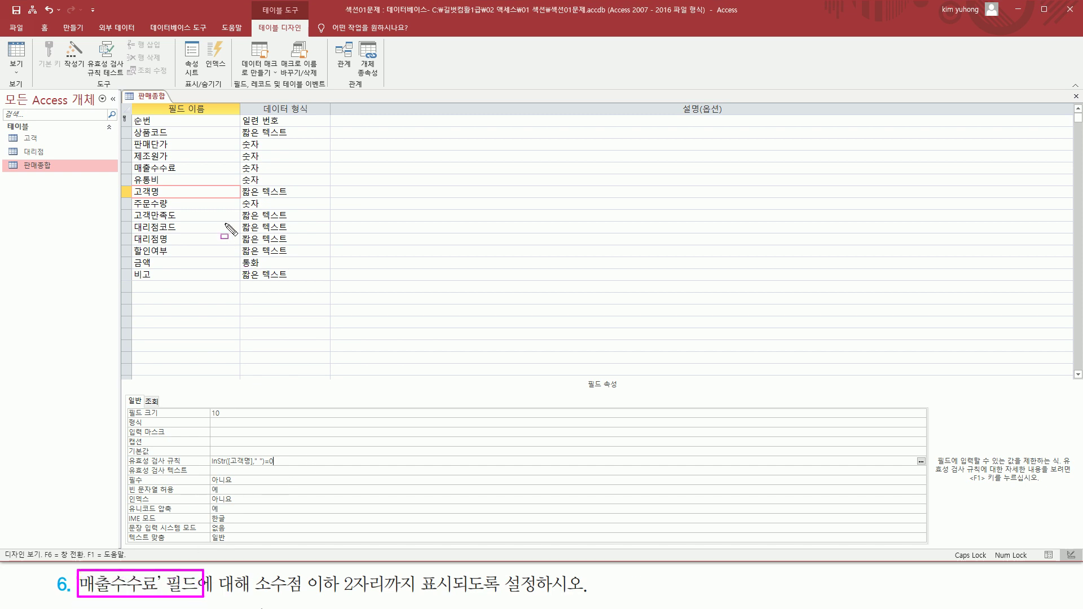
mouse_move(130, 170)
left_mouse_down()
mouse_move(127, 162)
mouse_move(192, 175)
left_mouse_up()
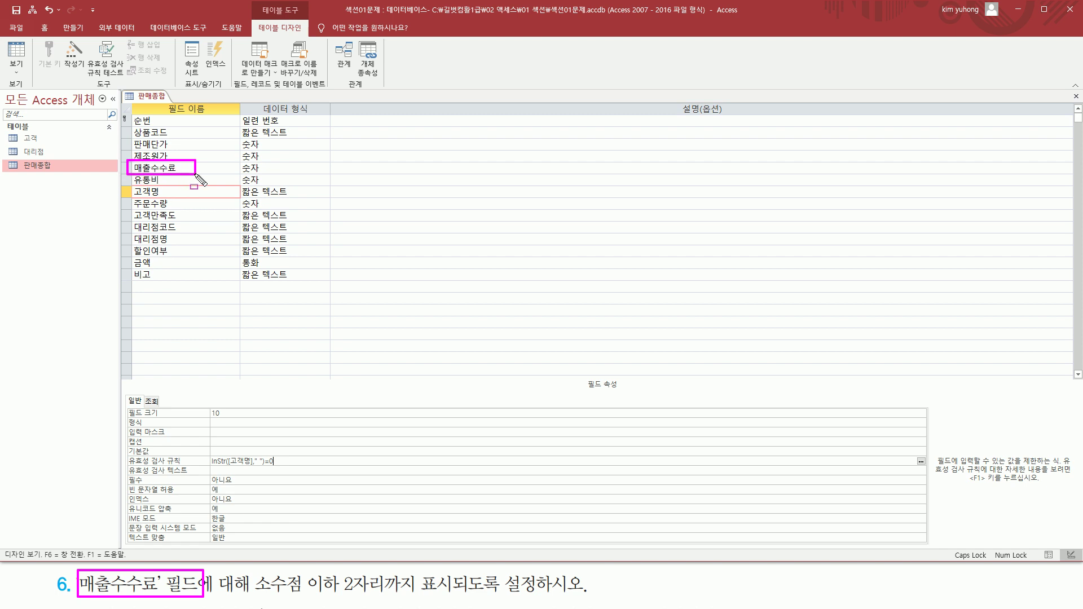
left_click_drag(255, 596, 453, 596)
key("Escape")
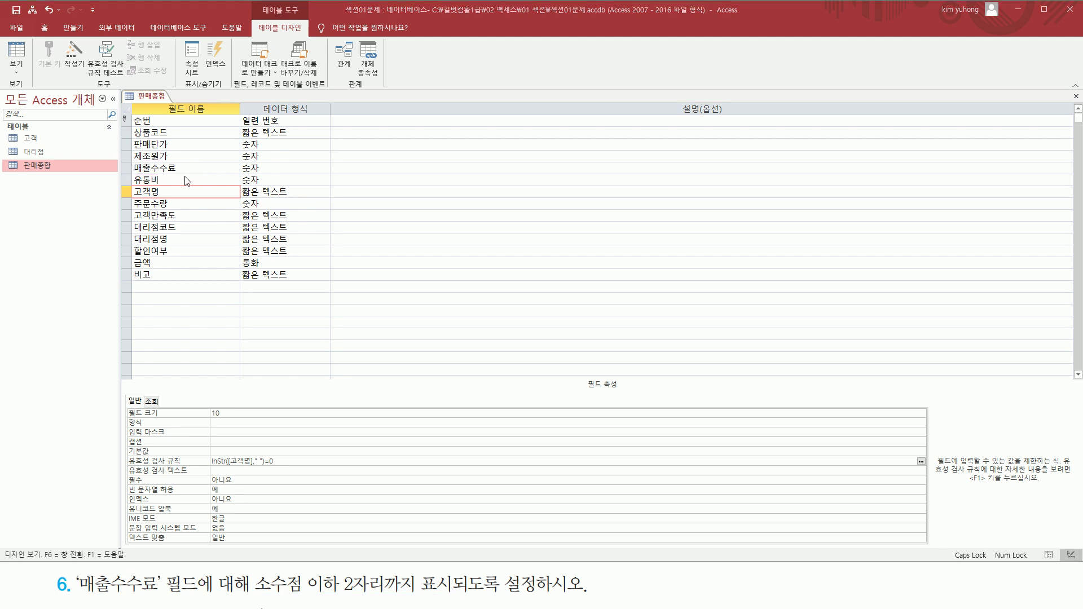
- Set the 매출수수료 field's decimal places (소수 자릿수) to 2
left_click(194, 168)
key("ctrl+alt+d")
left_click_drag(126, 424, 241, 441)
left_click(275, 432)
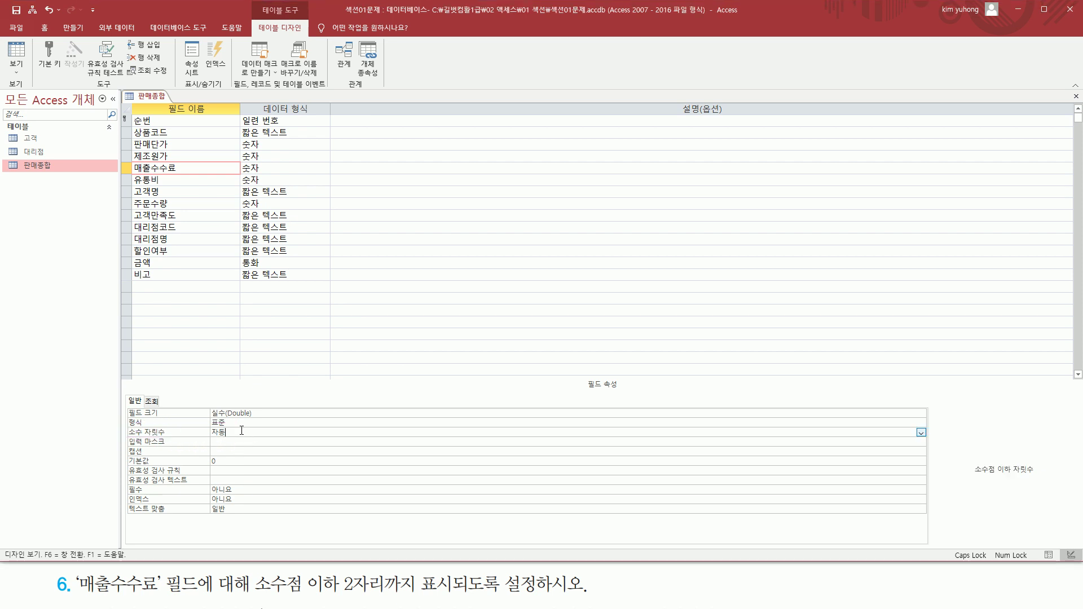
type("2")
left_click(257, 441)
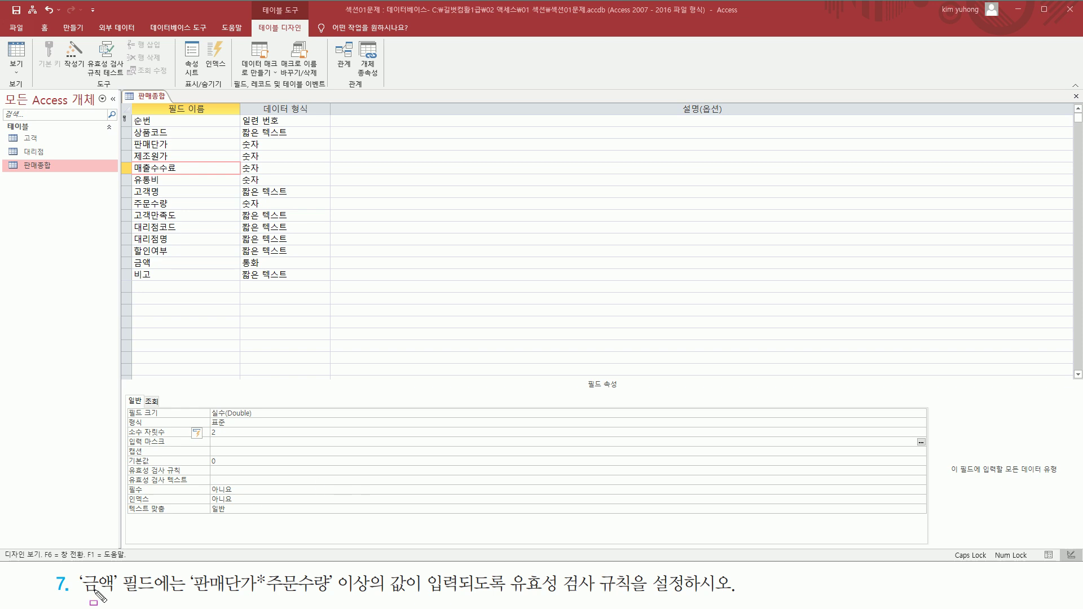
mouse_move(76, 571)
left_mouse_down()
mouse_move(110, 596)
mouse_move(169, 595)
left_mouse_up()
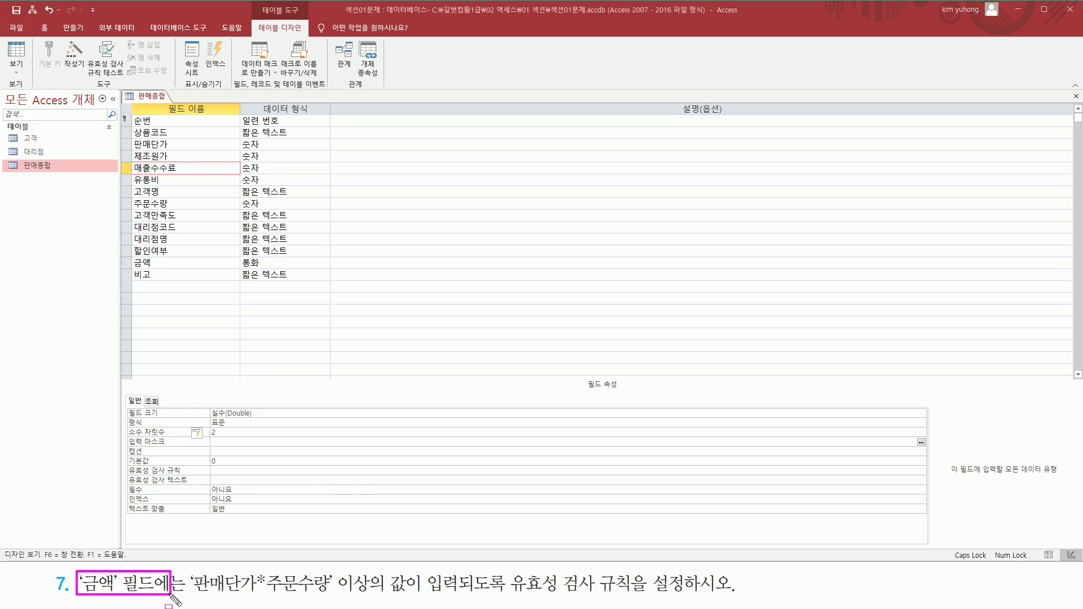
left_click_drag(125, 256, 163, 268)
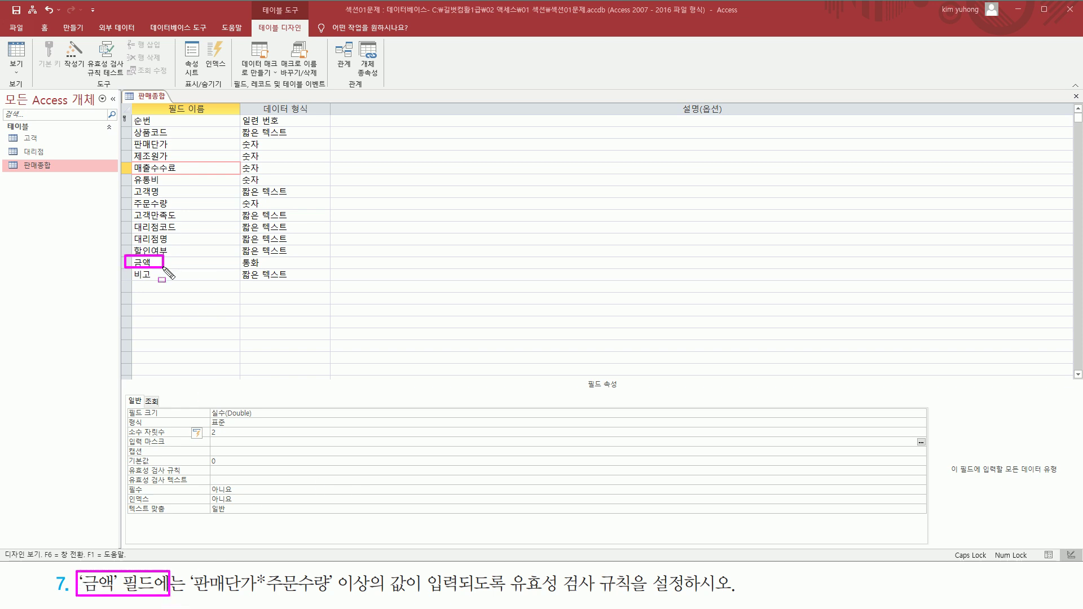
left_click_drag(190, 595, 378, 596)
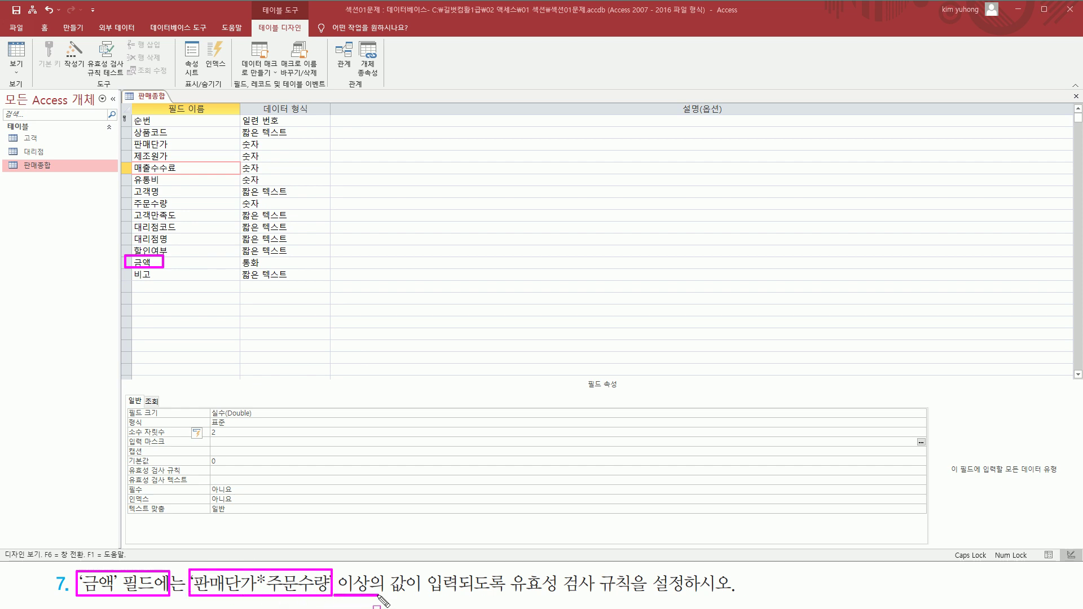
left_click_drag(503, 594, 645, 594)
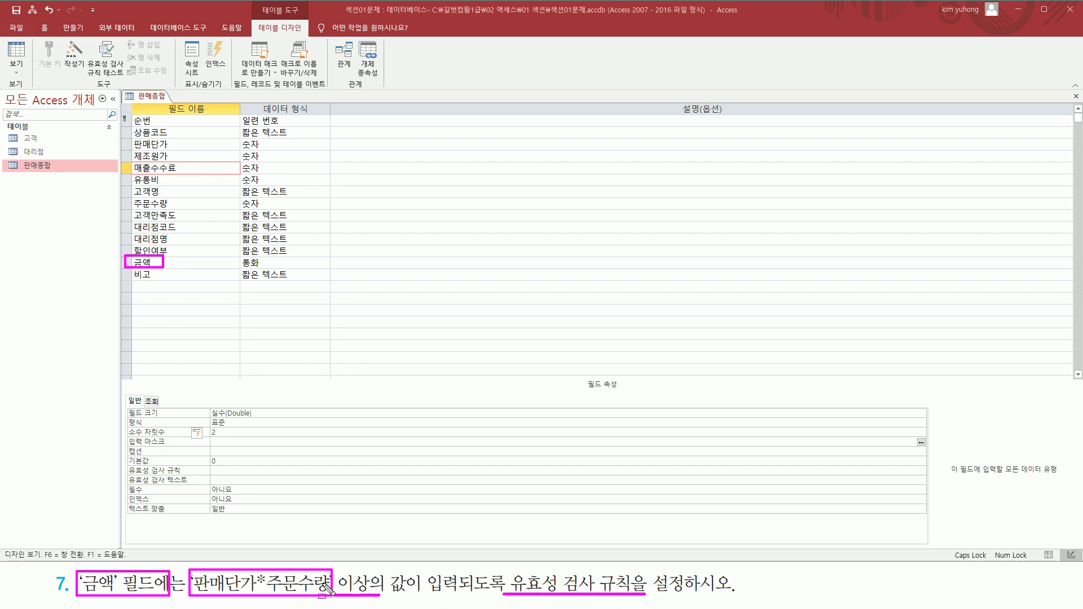
key("Escape")
left_click(137, 262)
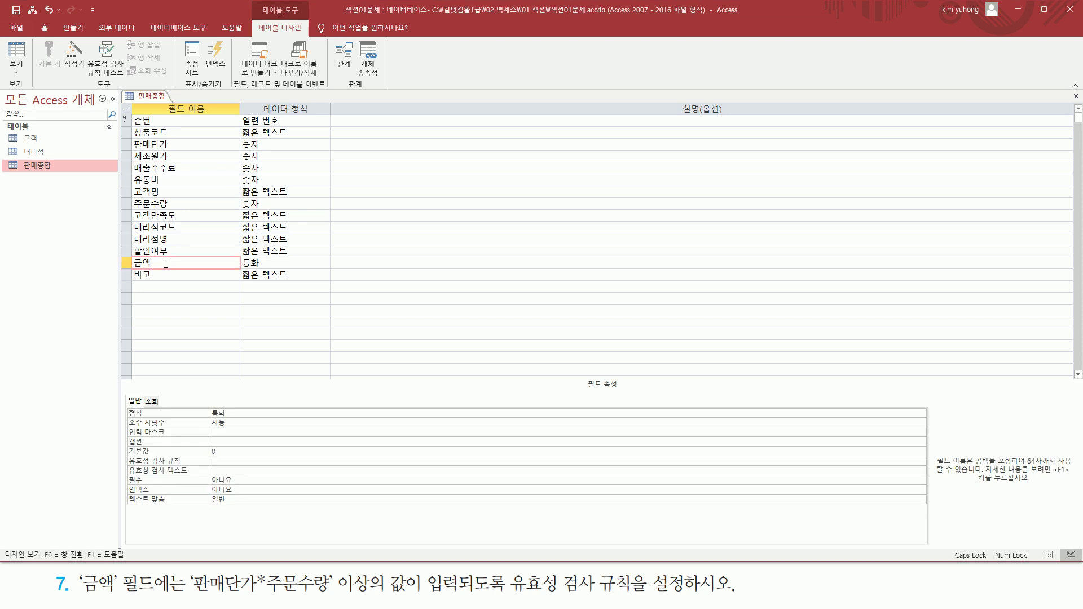
left_click_drag(128, 269, 168, 256)
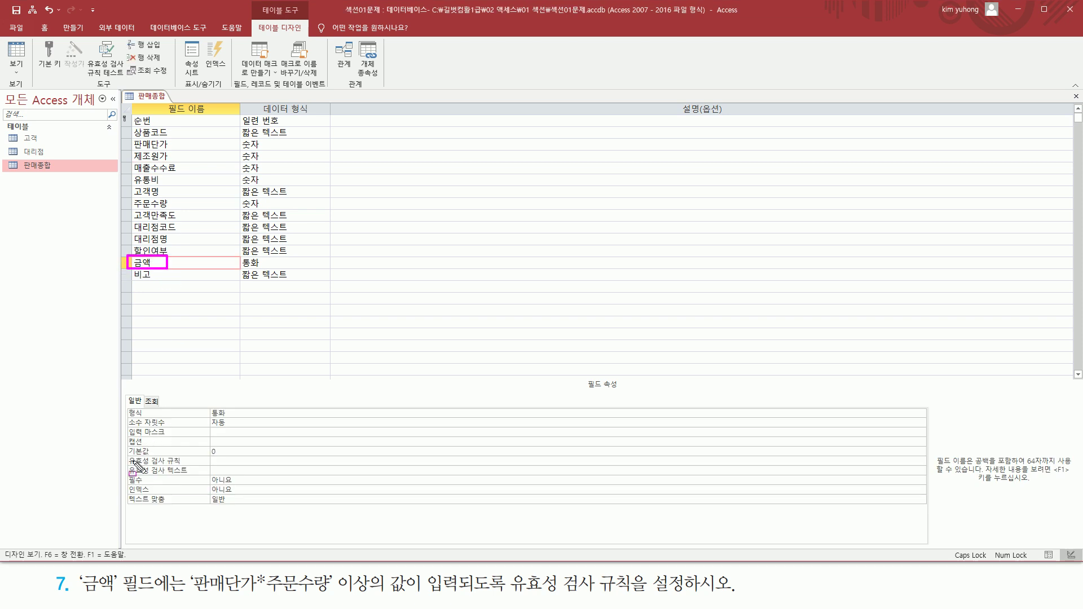
left_click_drag(128, 452, 330, 468)
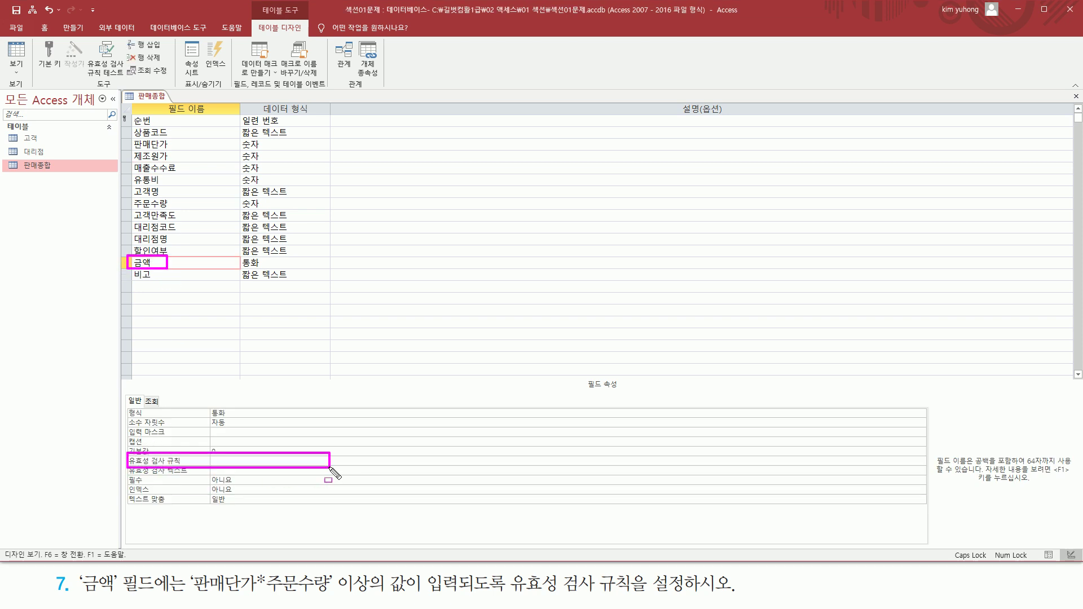
left_click(210, 464)
left_click_drag(210, 464, 294, 464)
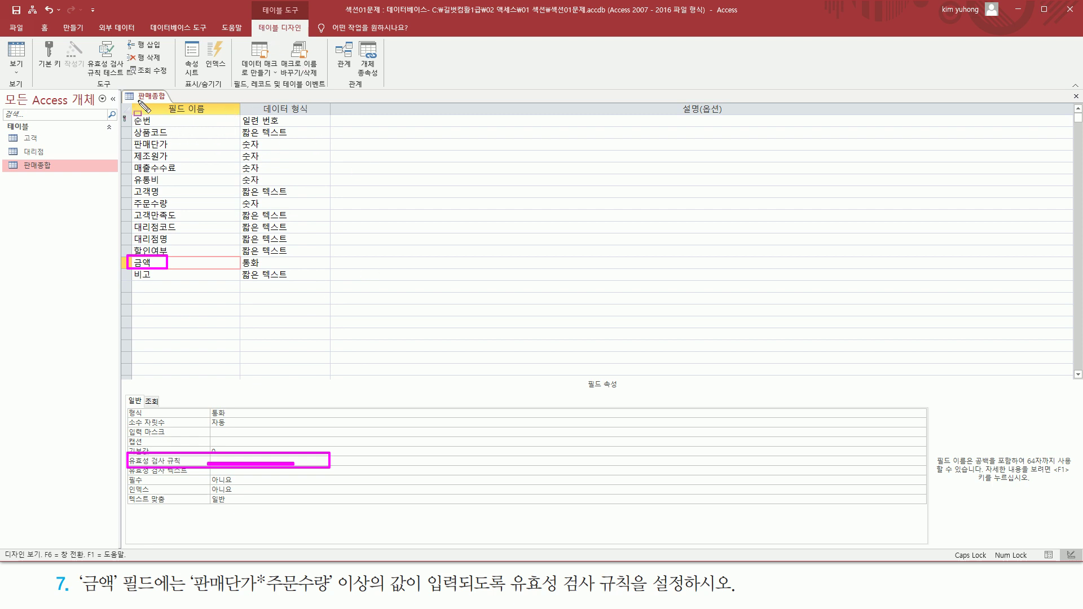
left_click_drag(154, 102, 167, 89)
left_click_drag(252, 2, 310, 35)
left_click_drag(182, 37, 204, 78)
key("Escape")
- Set the 판매종합 table's own validation rule (유효성 검사 규칙) to [금액]>=[판매단가]*[주문수량]
left_click(193, 67)
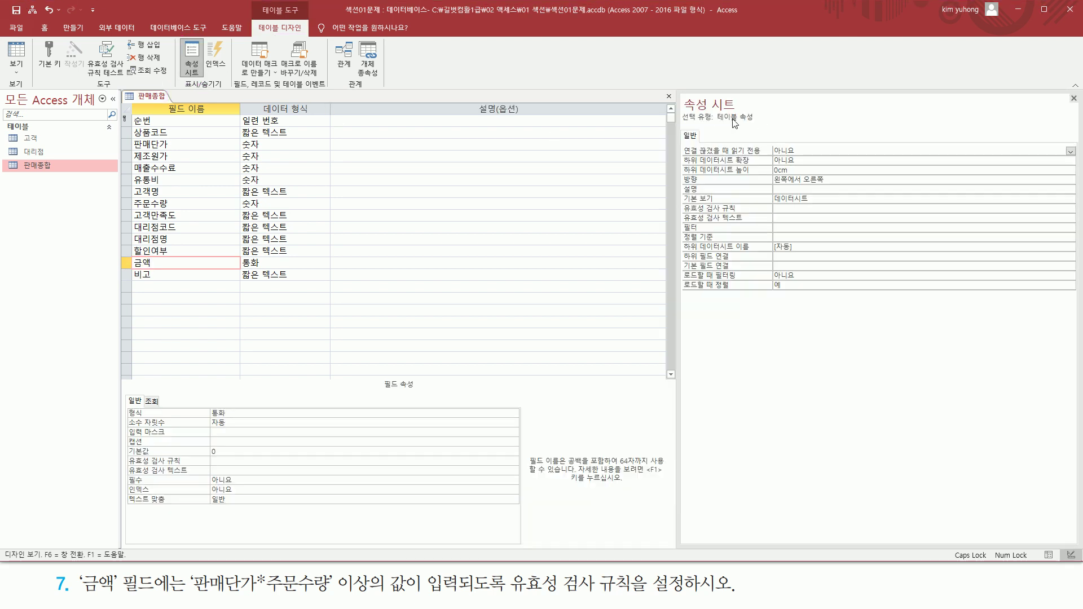
left_click_drag(717, 122, 752, 122)
left_click_drag(680, 203, 770, 213)
key("Escape")
left_click(796, 209)
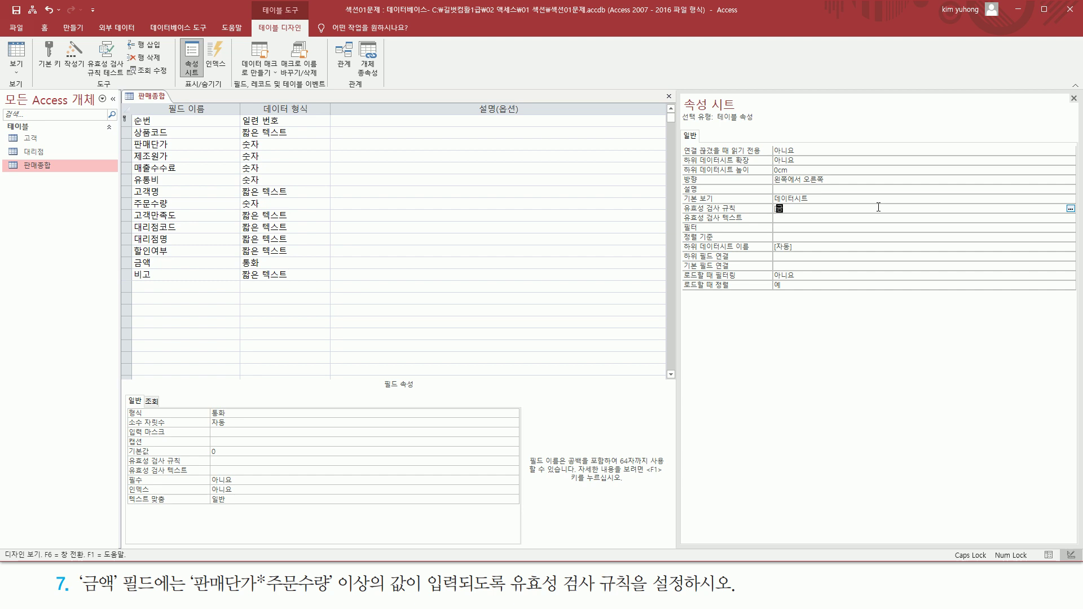
type("]")
type(">=[판매단가")
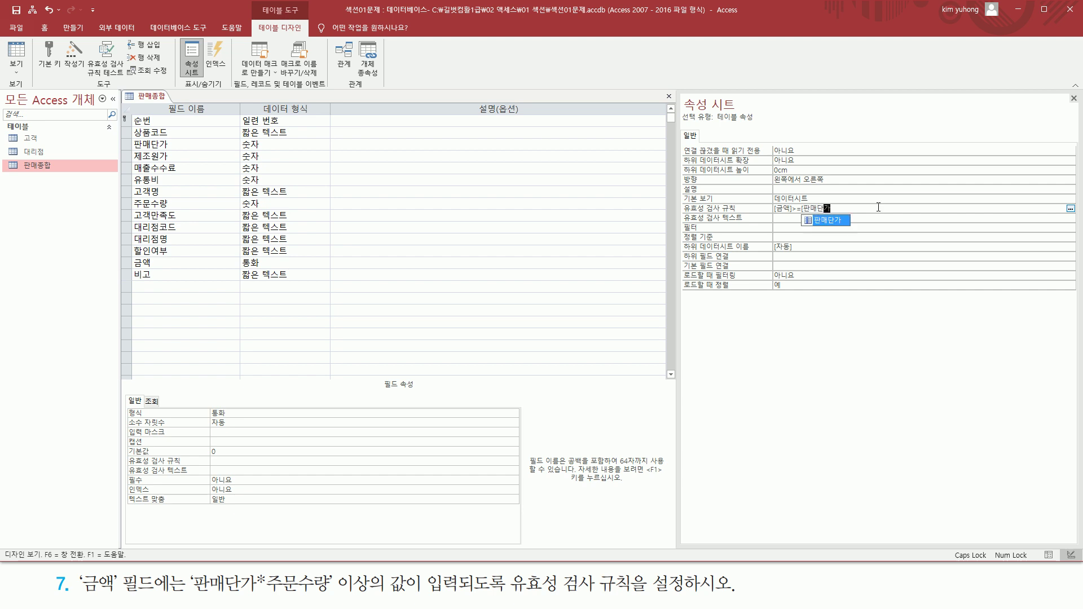
type("]")
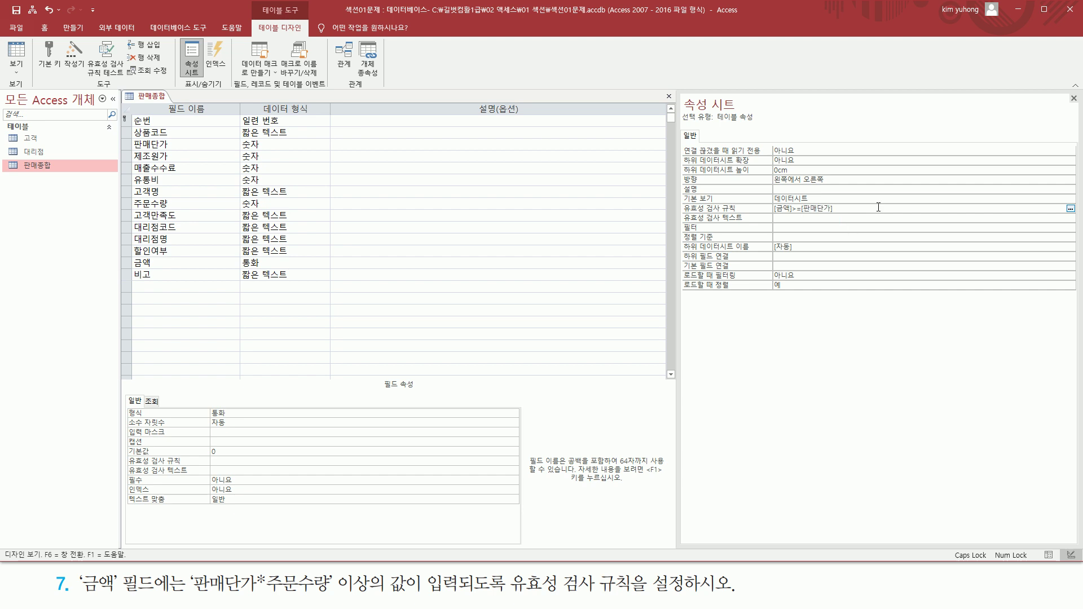
type("*[주문ㅅ")
type("ㅜ량")
type("]")
key("ctrl+2")
left_click_drag(774, 213, 792, 212)
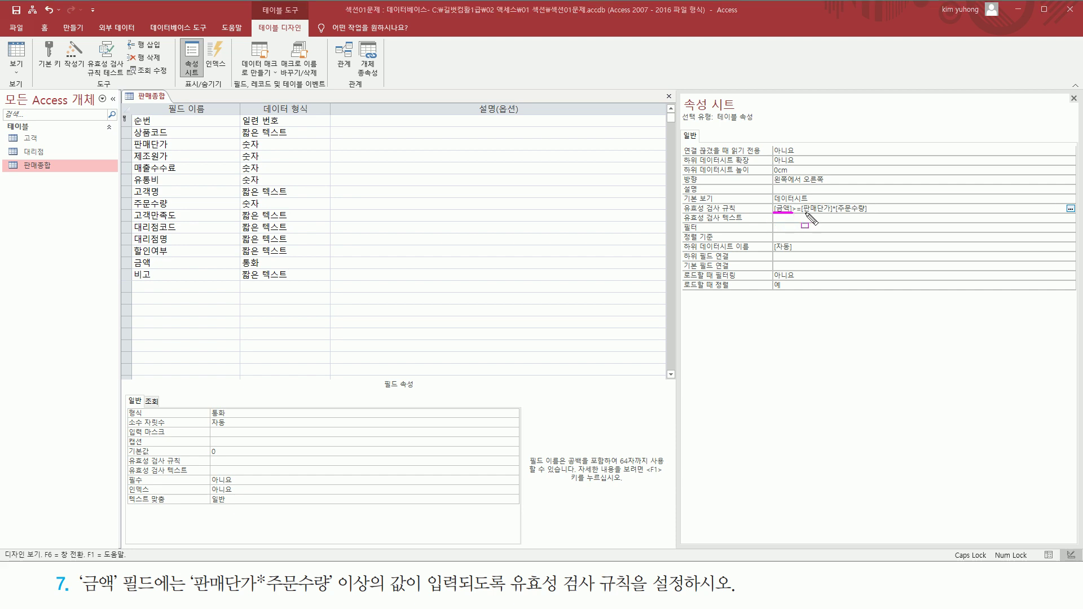
mouse_move(792, 214)
left_mouse_down()
mouse_move(874, 215)
mouse_move(873, 200)
left_mouse_up()
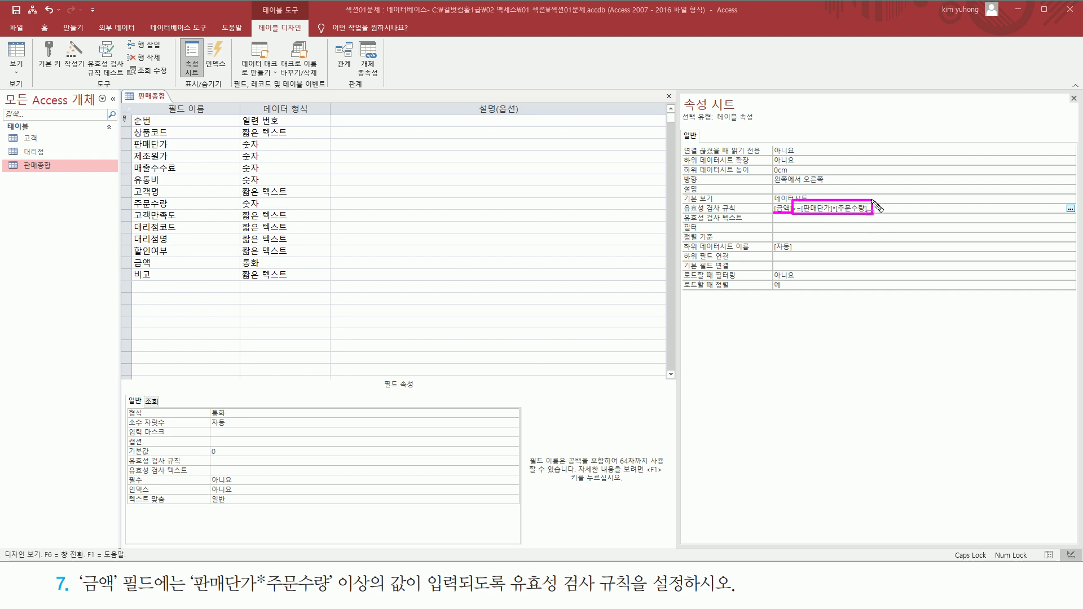
key("Escape")
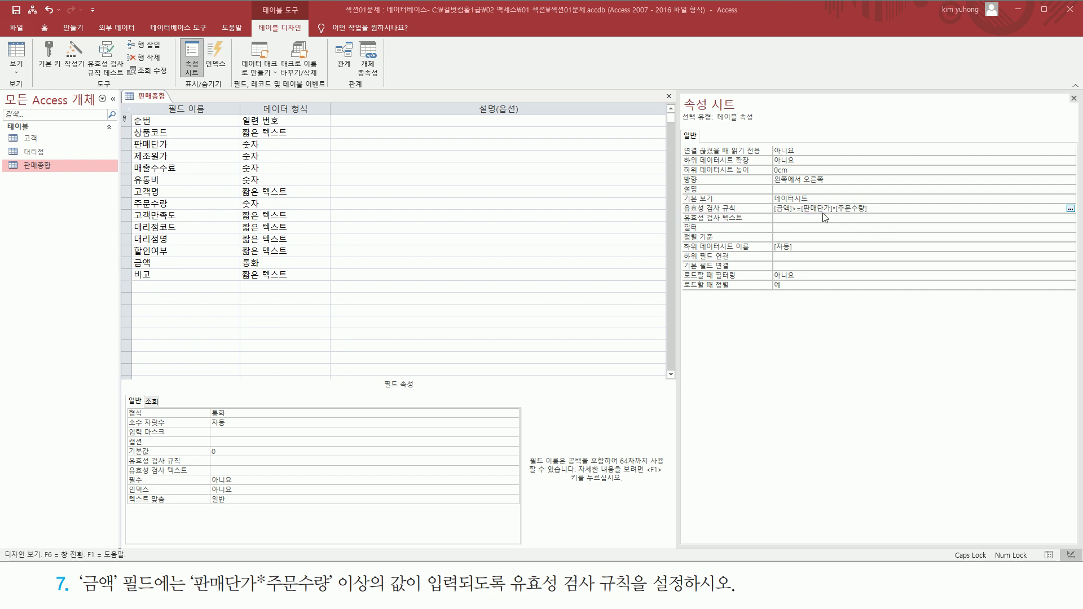
left_click(882, 209)
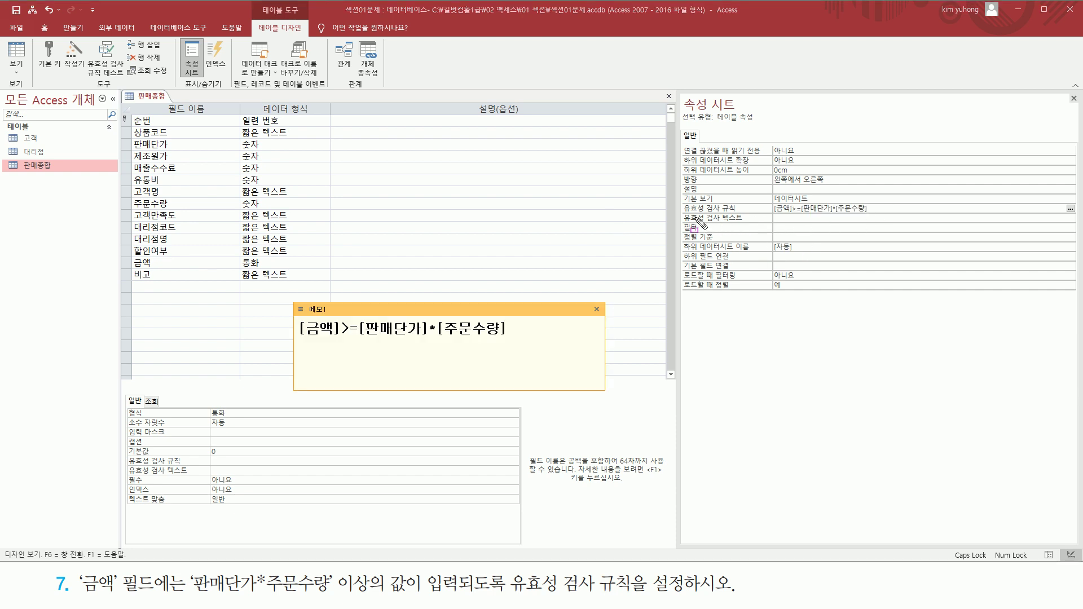
mouse_move(714, 123)
left_mouse_down()
mouse_move(760, 124)
mouse_move(759, 109)
left_mouse_up()
mouse_move(681, 212)
left_mouse_down()
mouse_move(739, 213)
mouse_move(743, 199)
left_mouse_up()
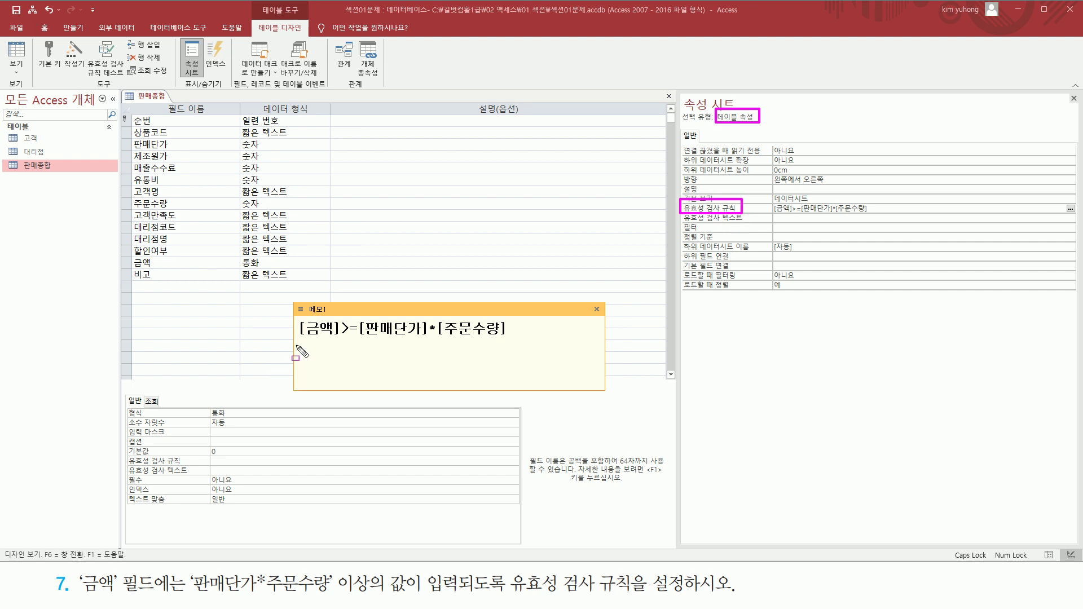
left_click_drag(299, 341, 514, 342)
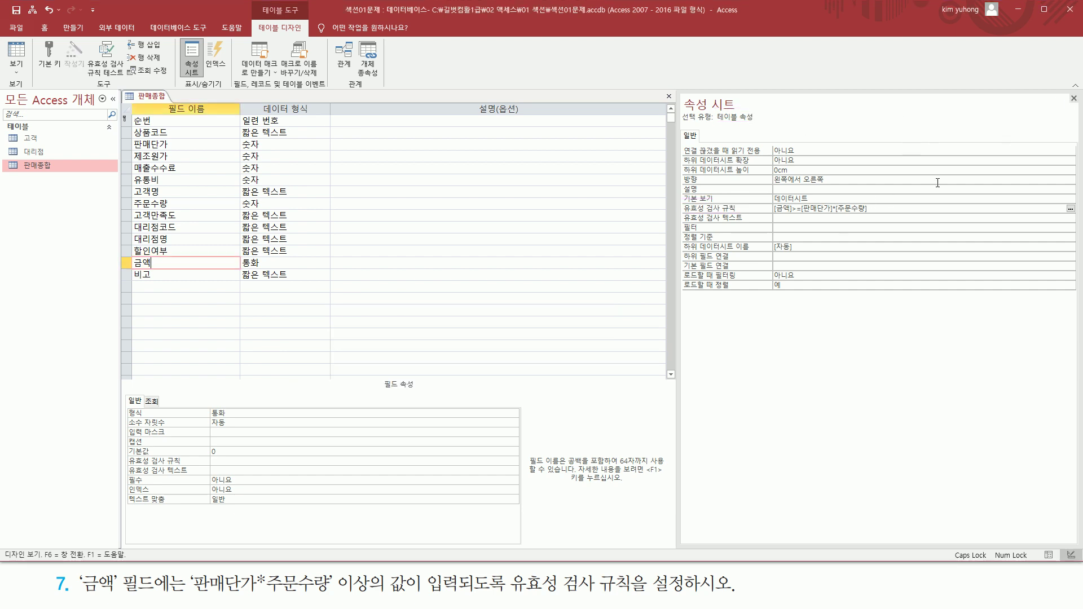
- Close the table's property sheet and set the unique option (고유) of the 비고 index to 아니요
left_click(1073, 99)
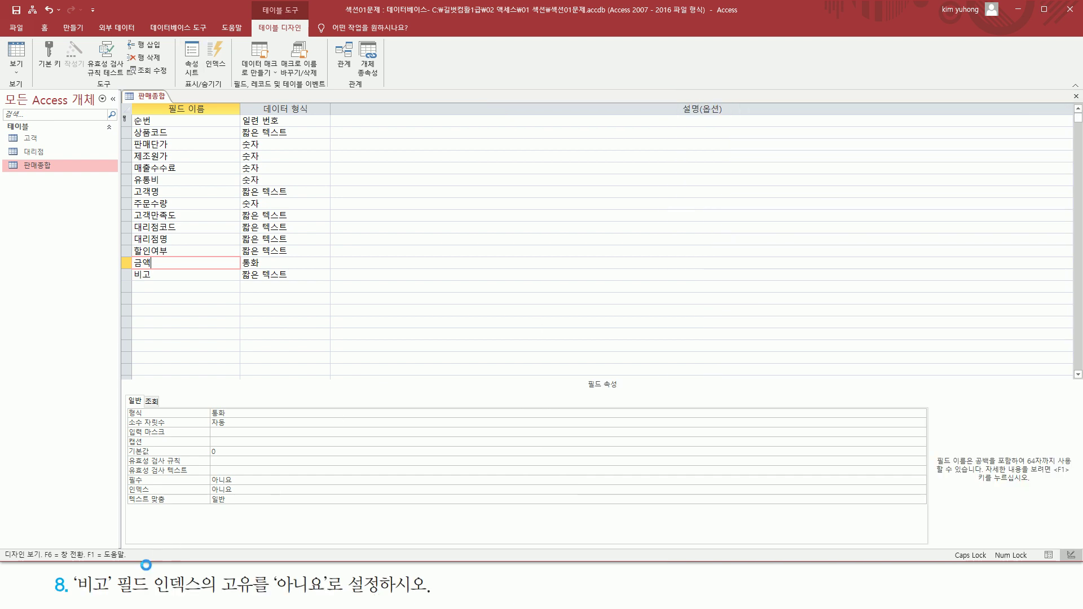
mouse_move(68, 598)
left_mouse_down()
mouse_move(109, 571)
mouse_move(243, 595)
mouse_move(330, 595)
mouse_move(331, 571)
left_mouse_up()
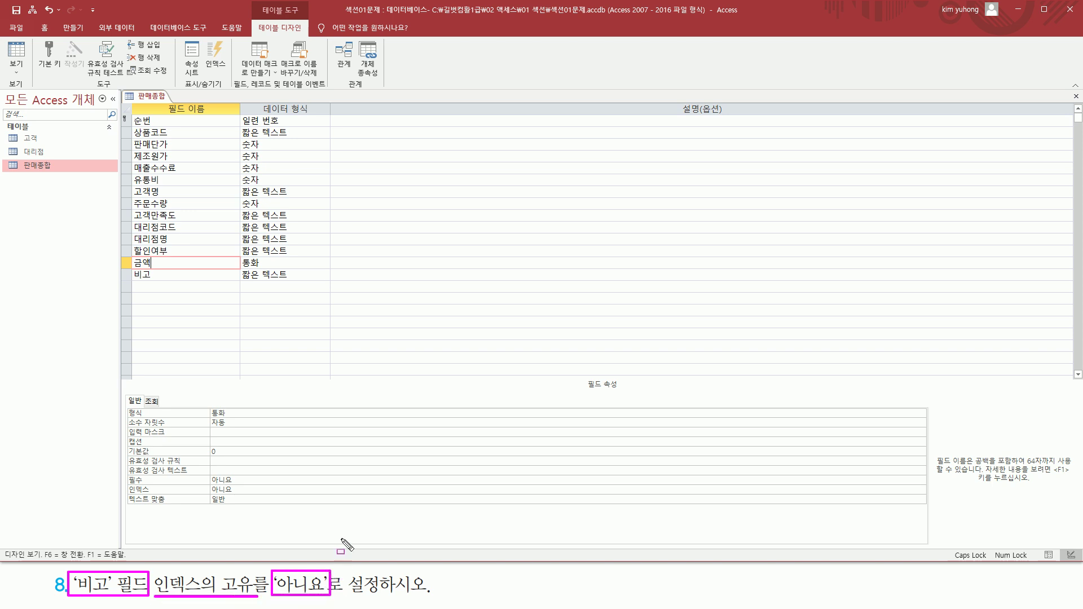
mouse_move(160, 570)
left_mouse_down()
mouse_move(196, 599)
mouse_move(196, 568)
left_mouse_up()
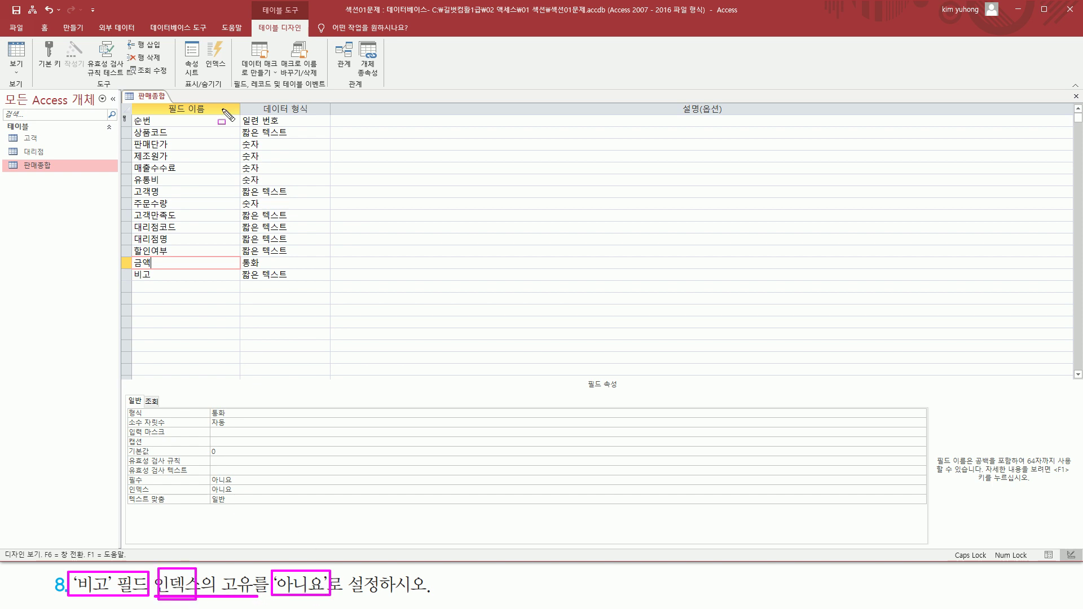
mouse_move(205, 77)
left_mouse_down()
mouse_move(189, 89)
mouse_move(204, 76)
mouse_move(224, 91)
left_mouse_up()
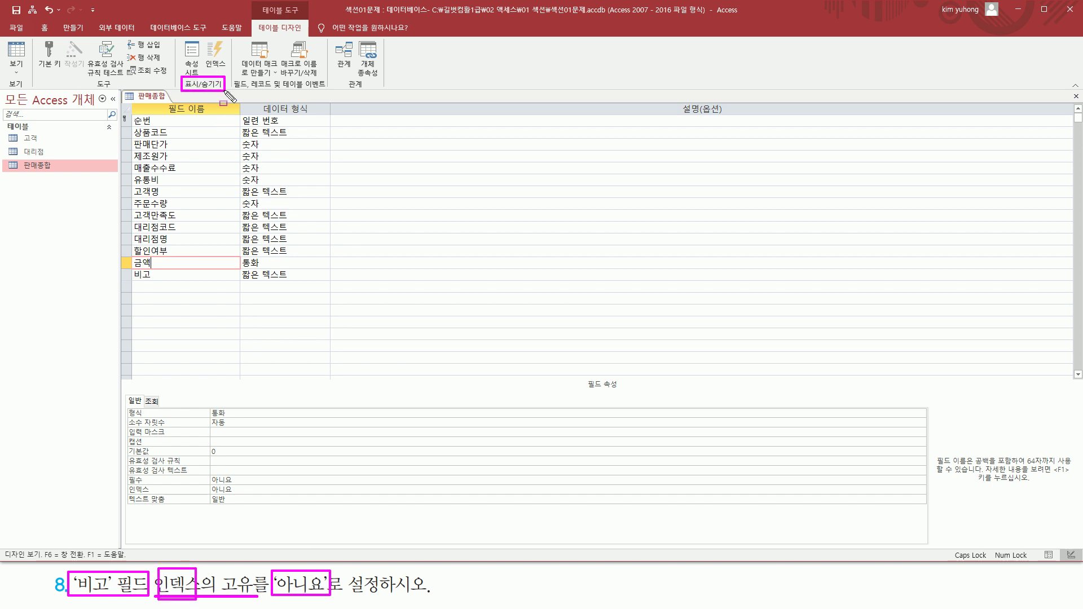
left_click_drag(204, 38, 232, 72)
key("Escape")
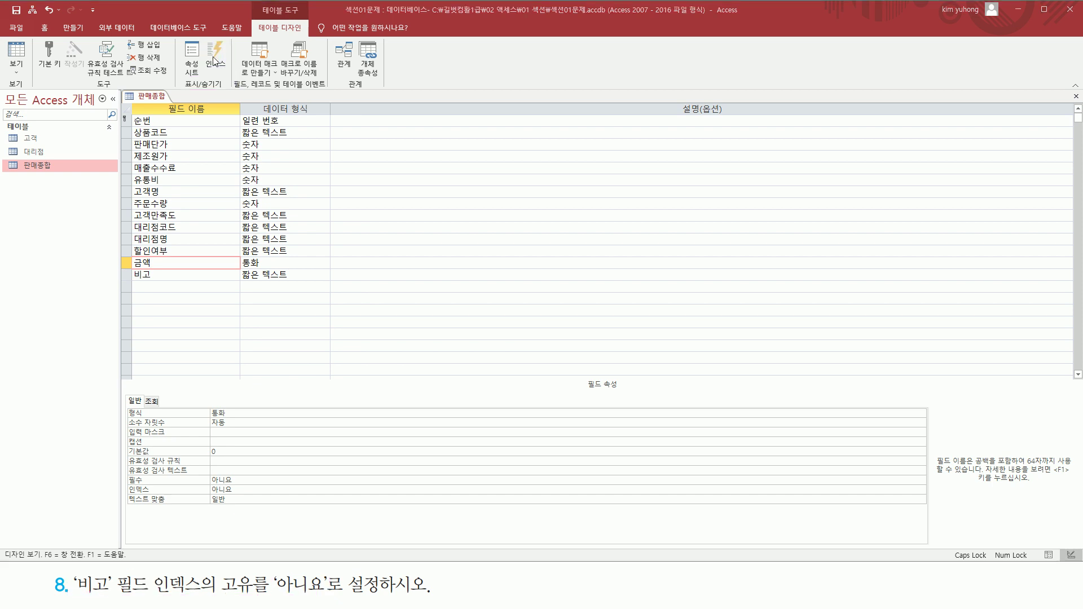
left_click(214, 52)
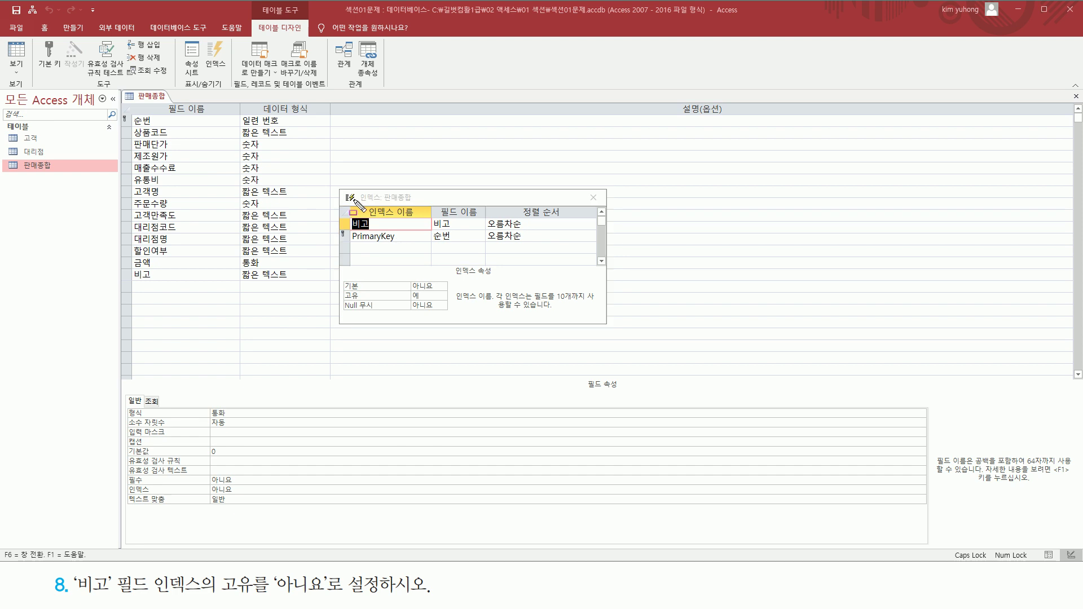
mouse_move(340, 191)
left_mouse_down()
mouse_move(378, 285)
mouse_move(610, 325)
left_mouse_up()
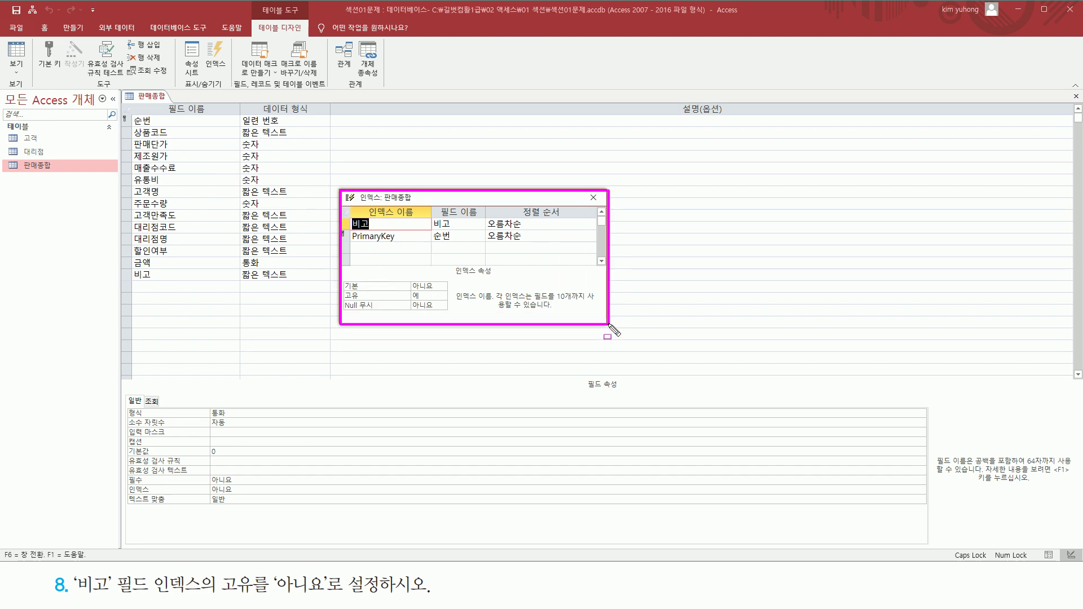
left_click_drag(346, 214, 377, 232)
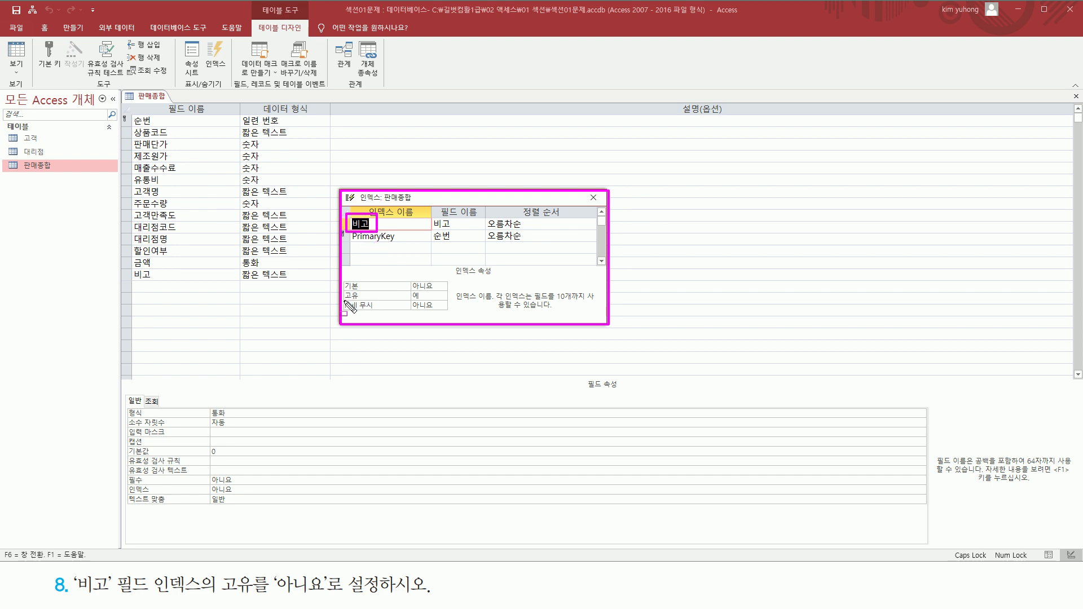
left_click_drag(343, 292, 442, 301)
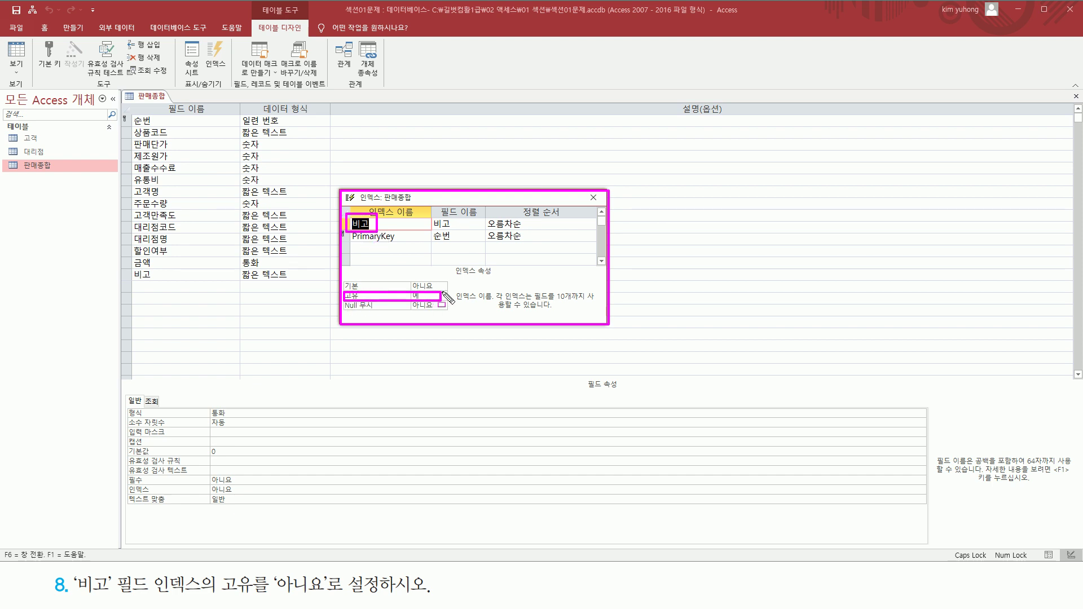
key("Escape")
left_click(444, 297)
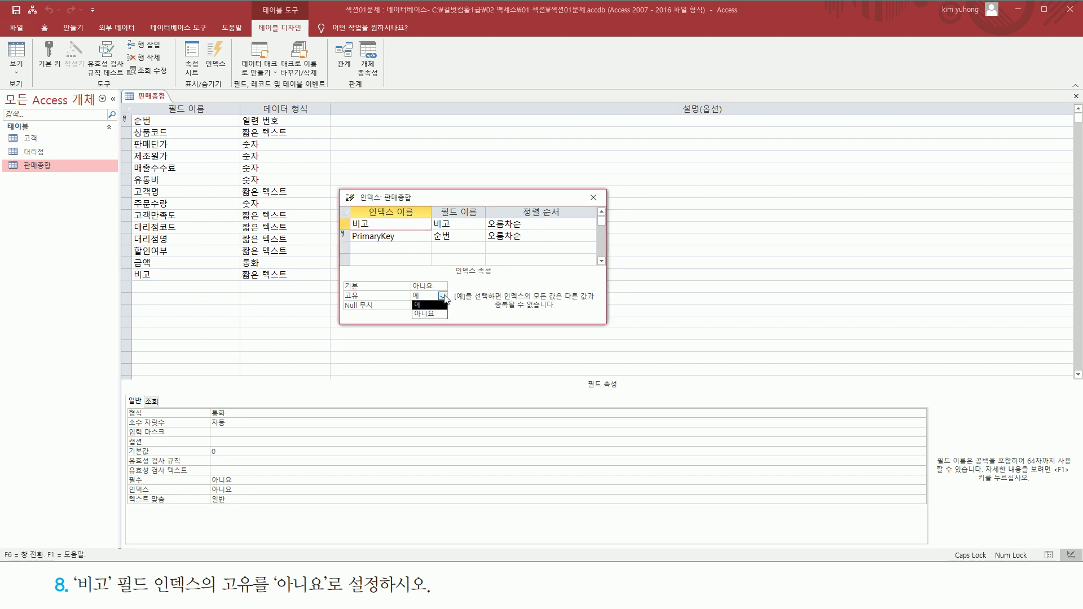
left_click(434, 314)
left_click_drag(541, 201, 537, 207)
left_click(590, 203)
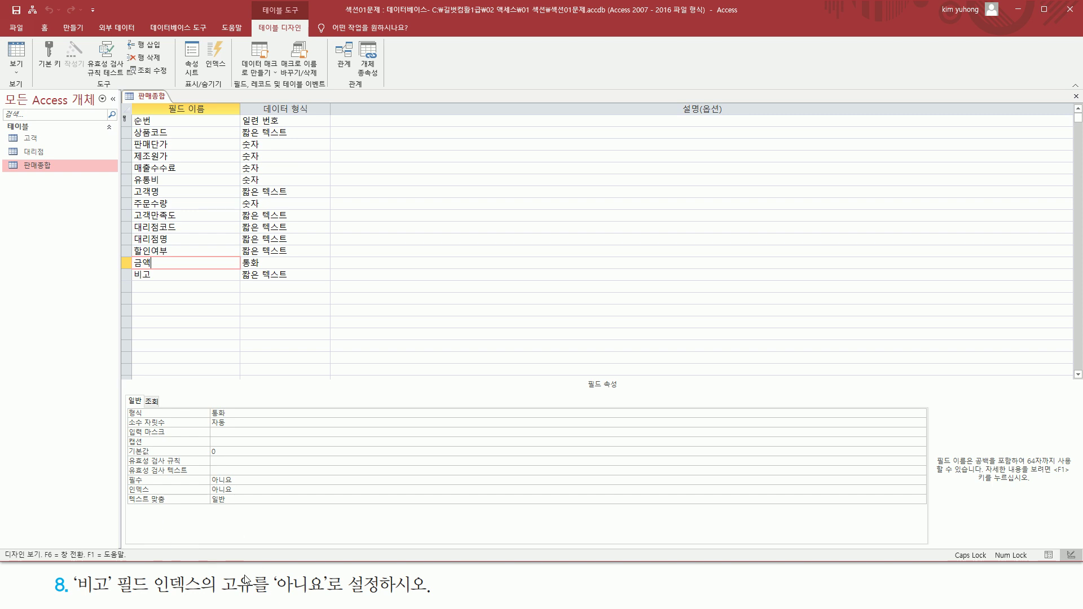
left_click_drag(123, 401, 250, 510)
left_click_drag(202, 39, 230, 70)
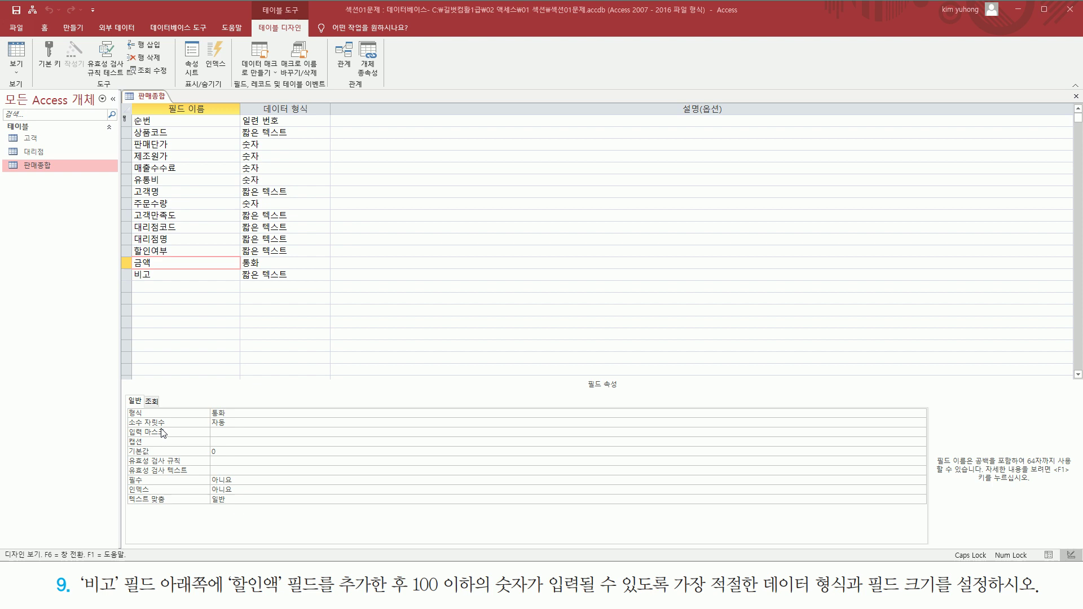
key("ctrl+shift+d")
mouse_move(78, 596)
left_mouse_down()
mouse_move(127, 582)
mouse_move(125, 572)
left_mouse_up()
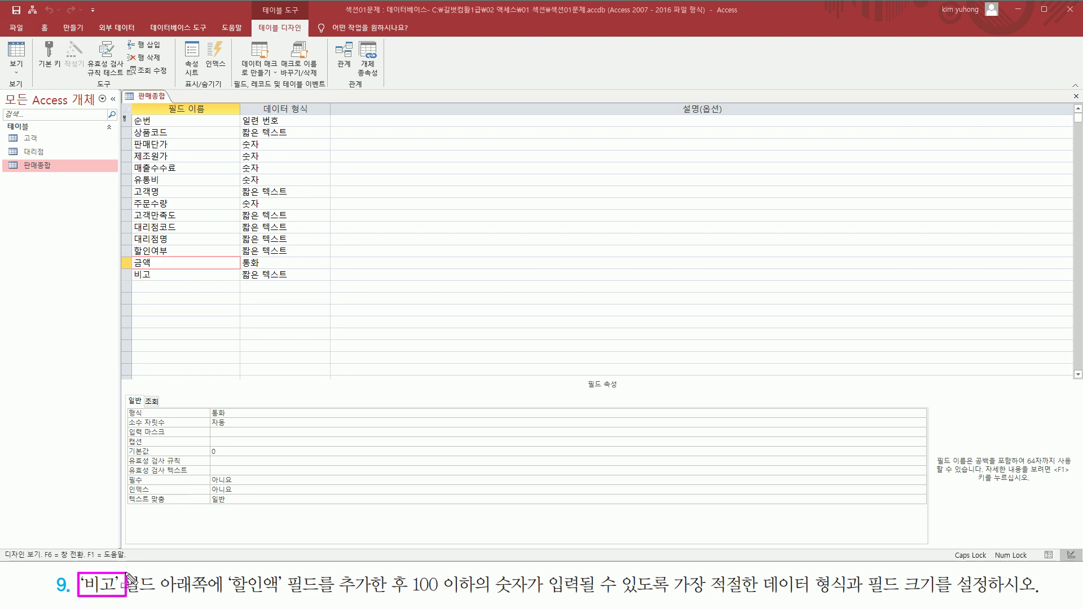
left_click_drag(125, 268, 175, 284)
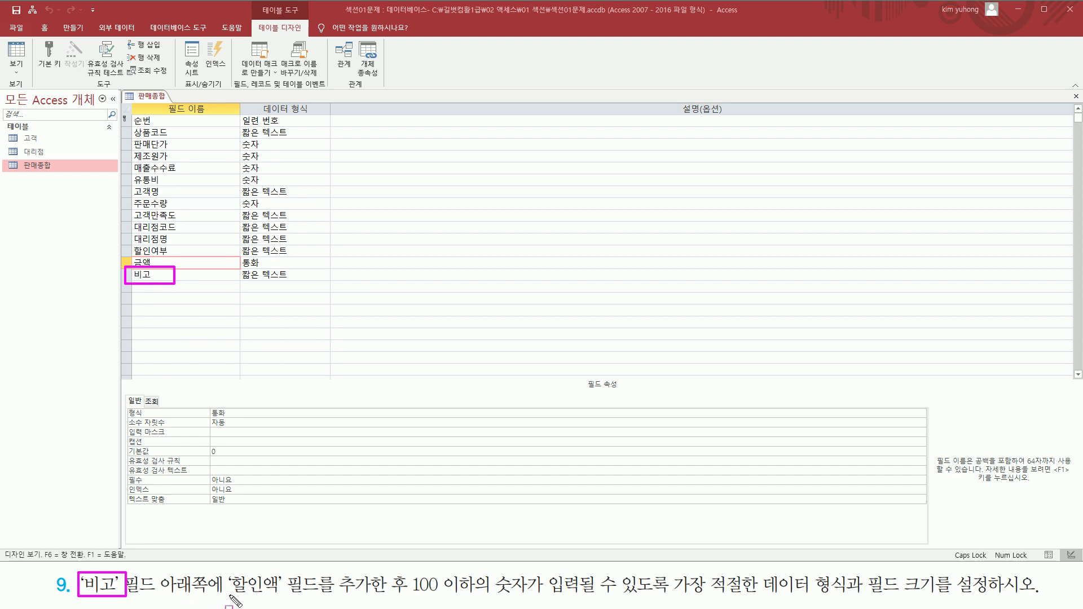
mouse_move(226, 595)
left_mouse_down()
mouse_move(476, 597)
mouse_move(405, 596)
left_mouse_up()
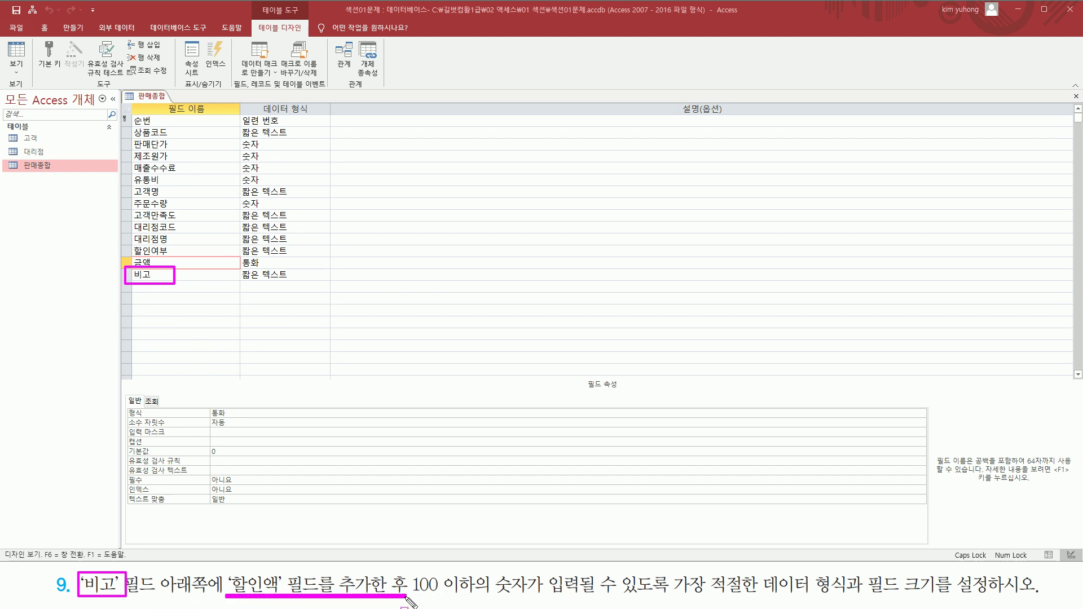
left_click_drag(133, 280, 226, 290)
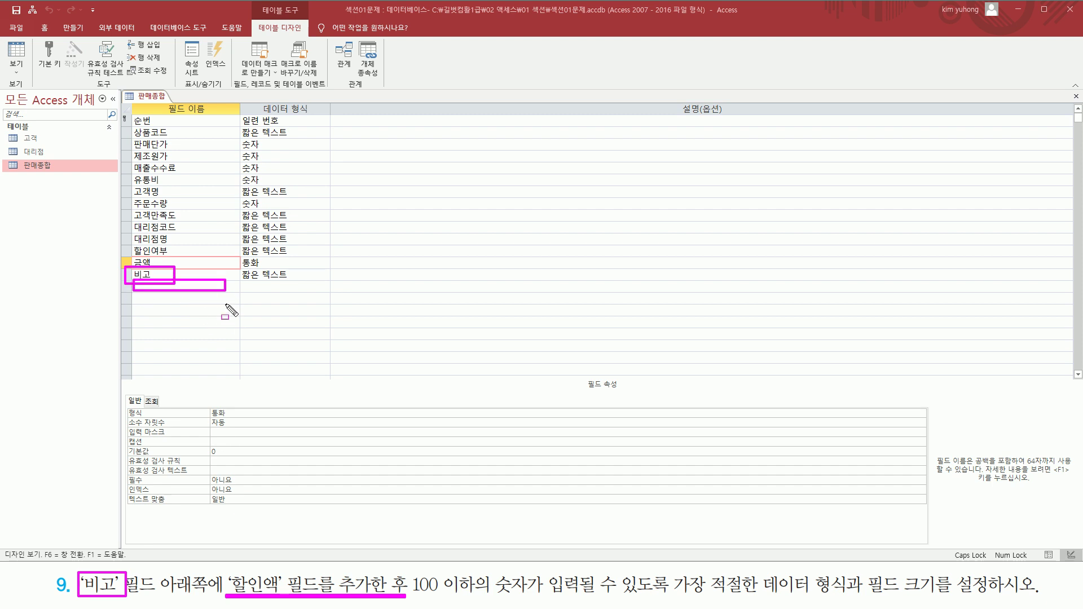
mouse_move(410, 570)
left_mouse_down()
mouse_move(466, 599)
mouse_move(1003, 600)
left_mouse_up()
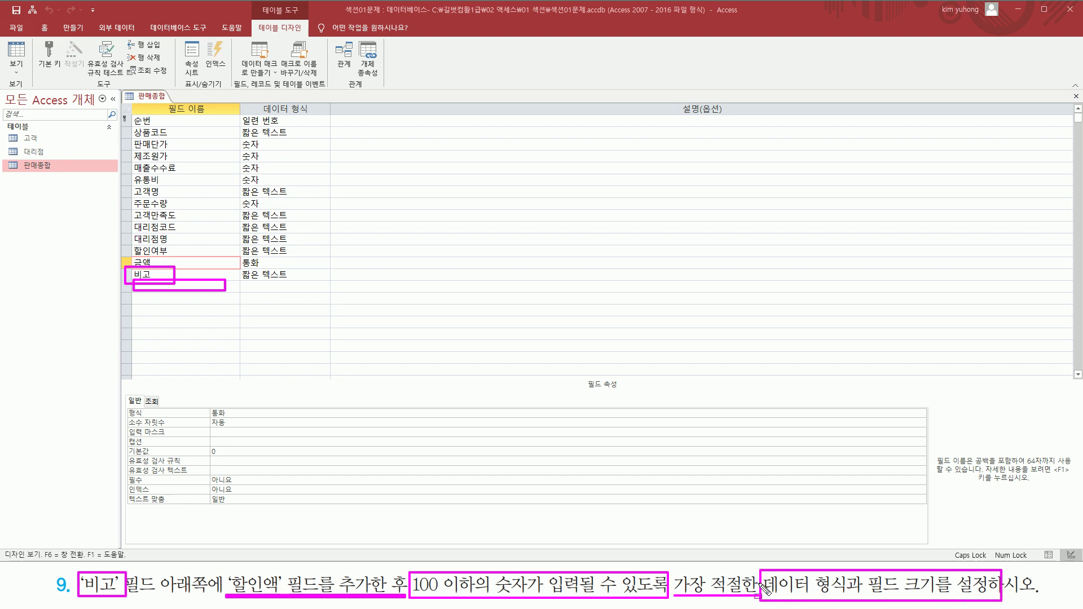
key("Escape")
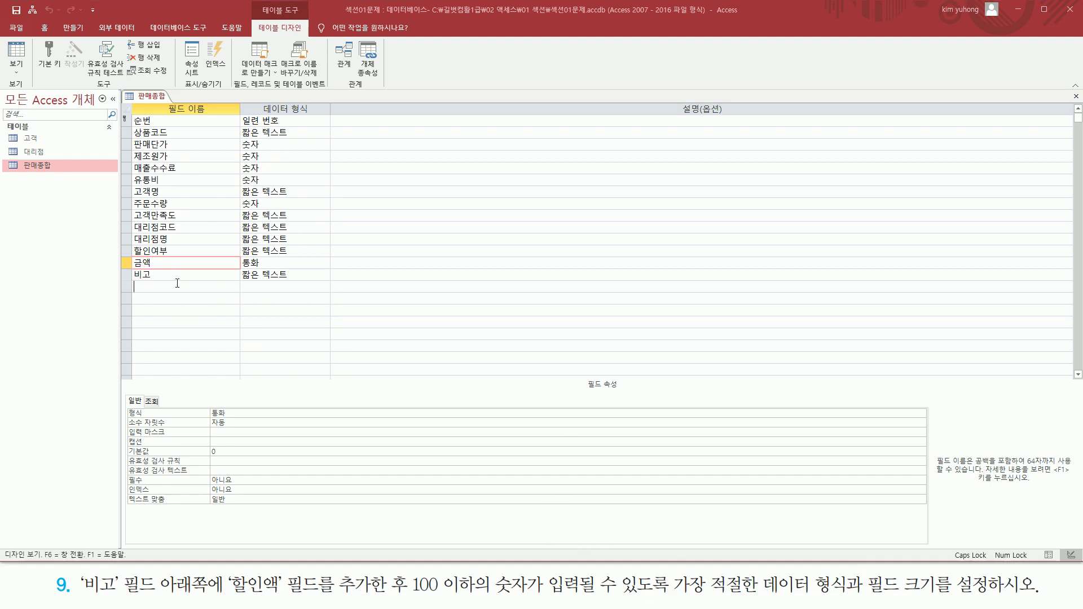
- Add a field named 할인액 below the 비고 field with the data type 숫자
left_click(169, 282)
type("할ㅇ")
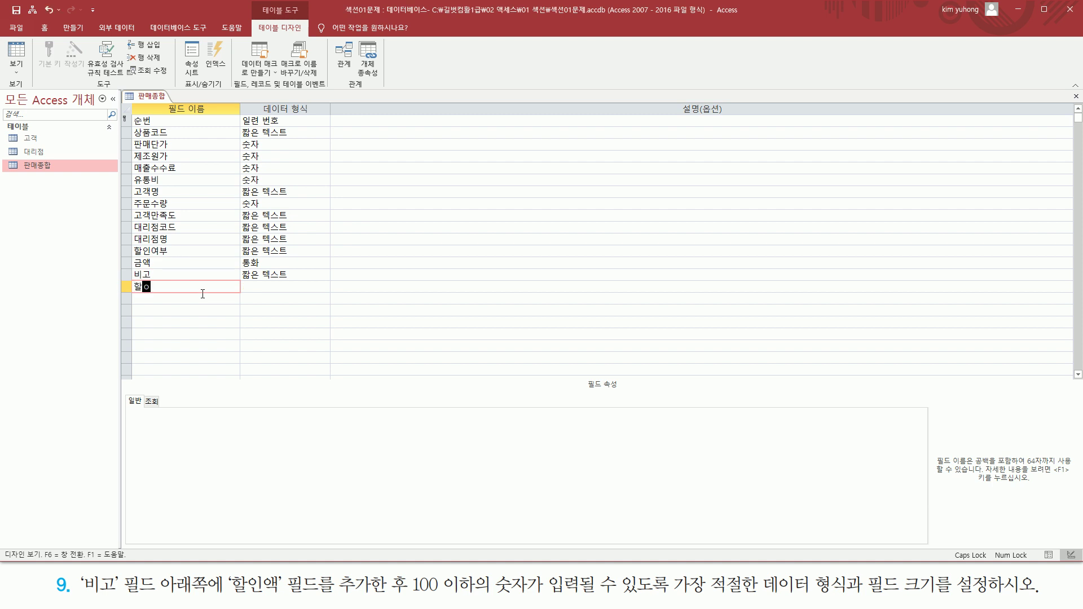
type("액")
left_click(298, 291)
left_click(325, 286)
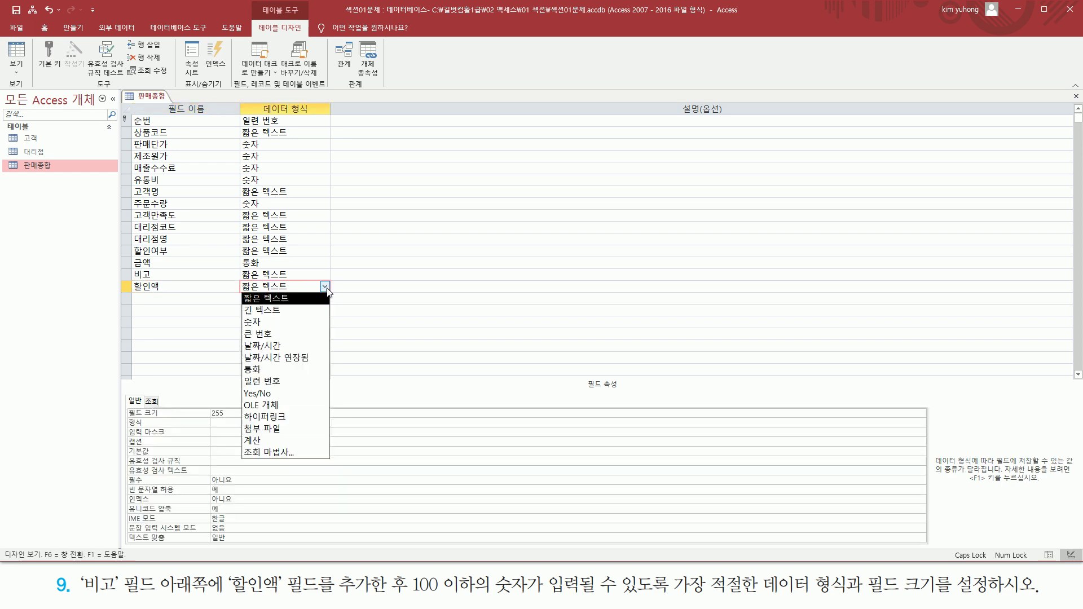
left_click(294, 322)
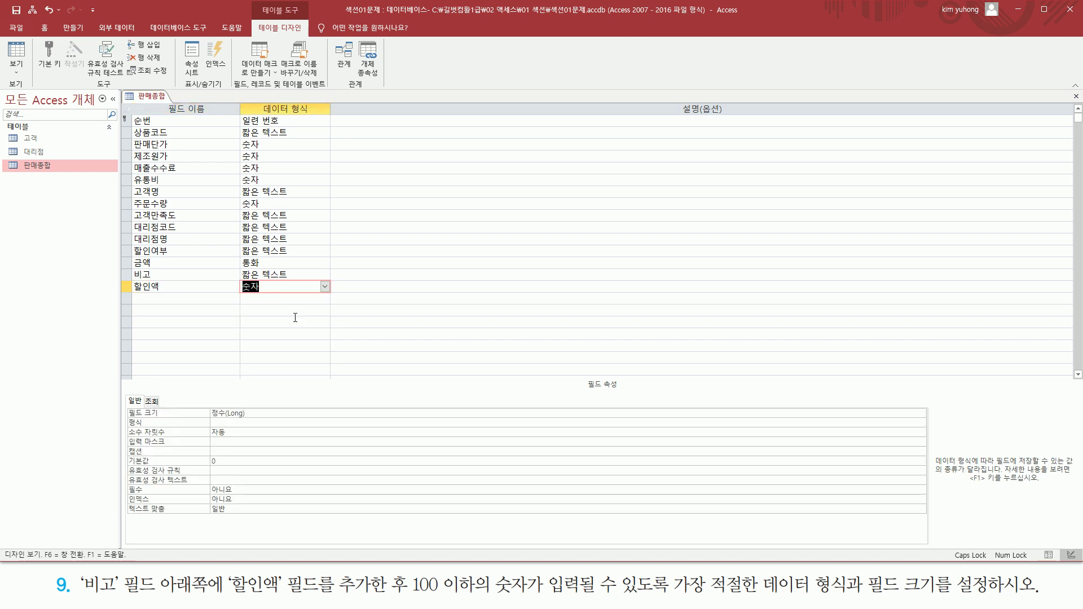
key("ctrl+2")
left_click_drag(236, 279, 283, 294)
left_click_drag(125, 406, 282, 419)
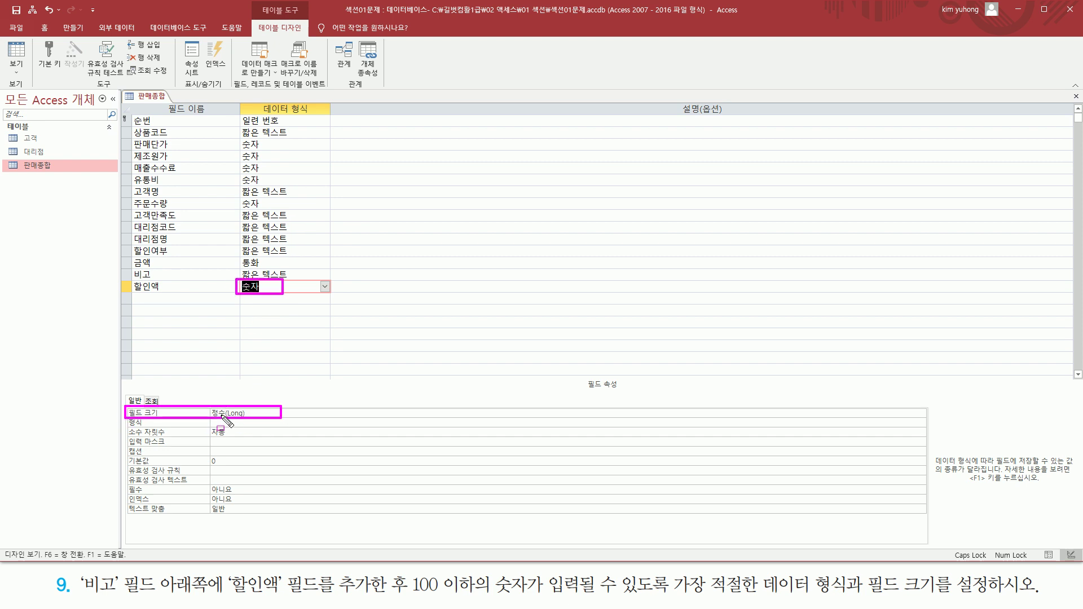
key("Escape")
- Set the field size (필드 크기) of the 할인액 field to 바이트
left_click(823, 413)
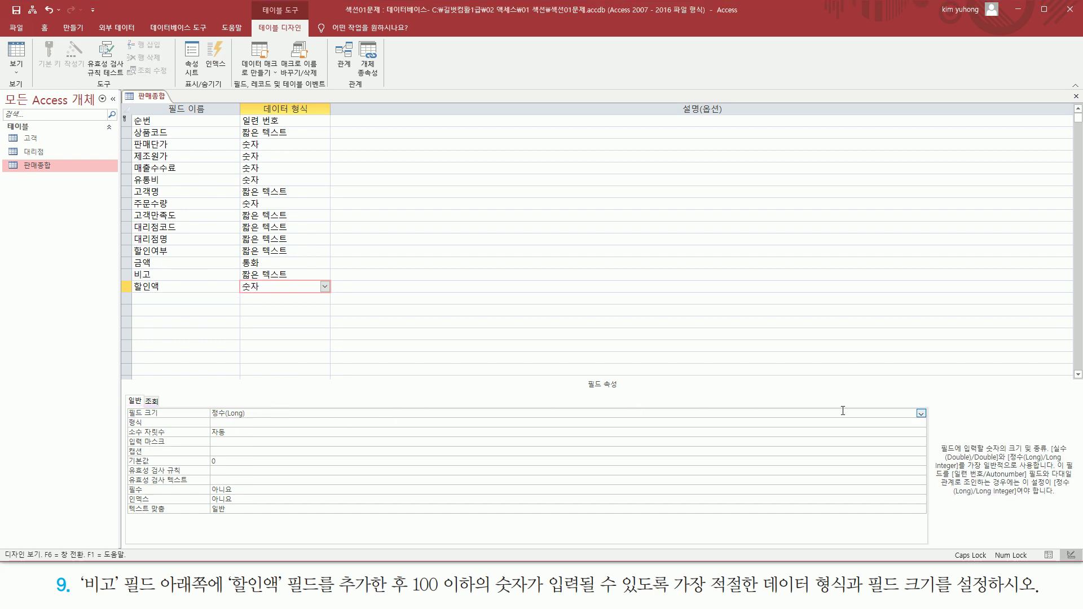
left_click(921, 413)
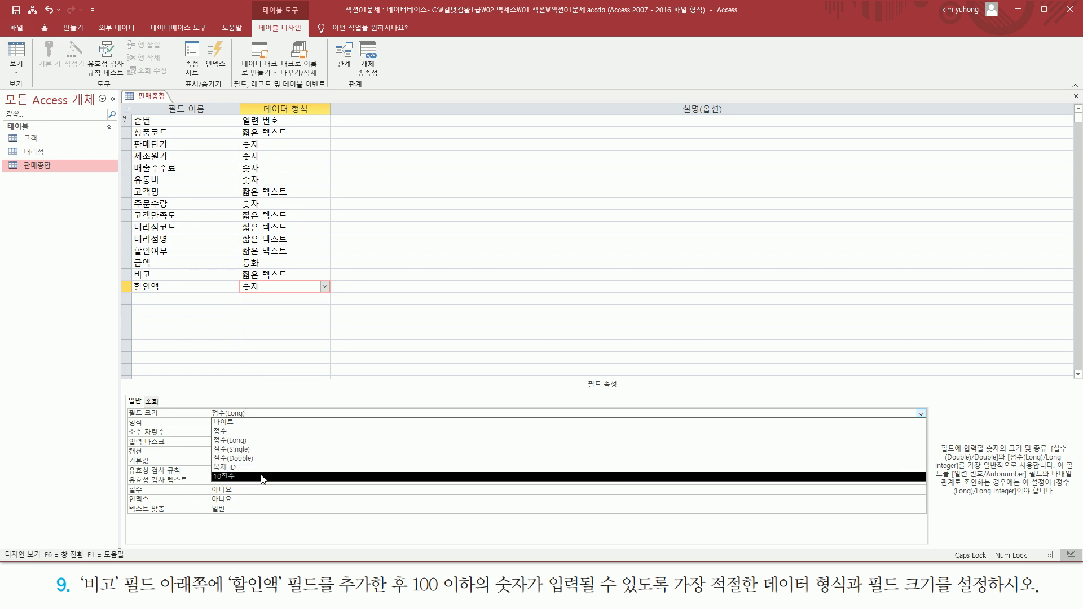
left_click(255, 407)
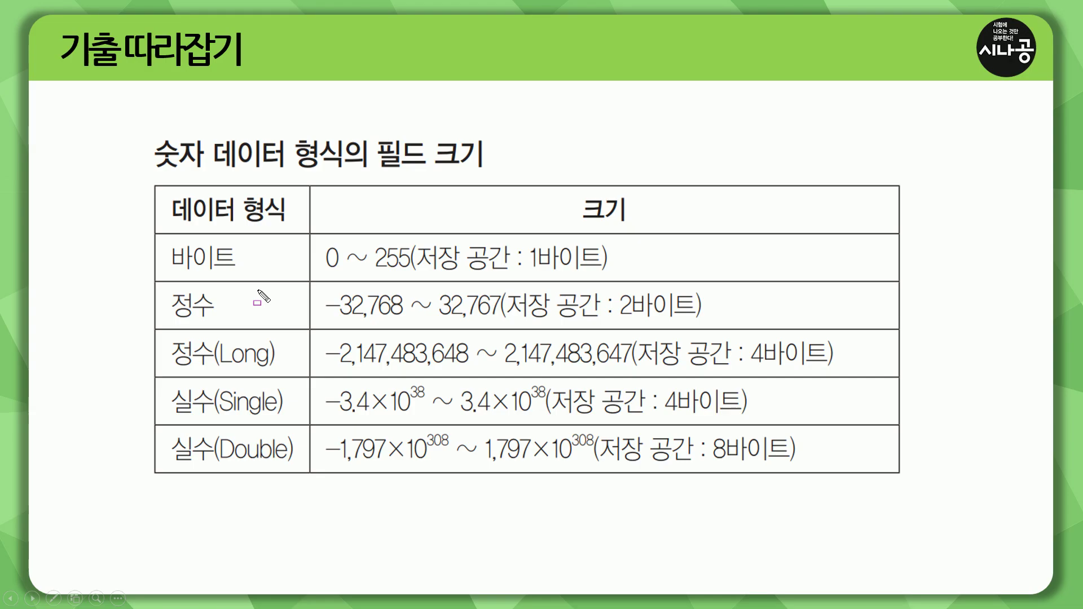
left_click_drag(147, 178, 349, 179)
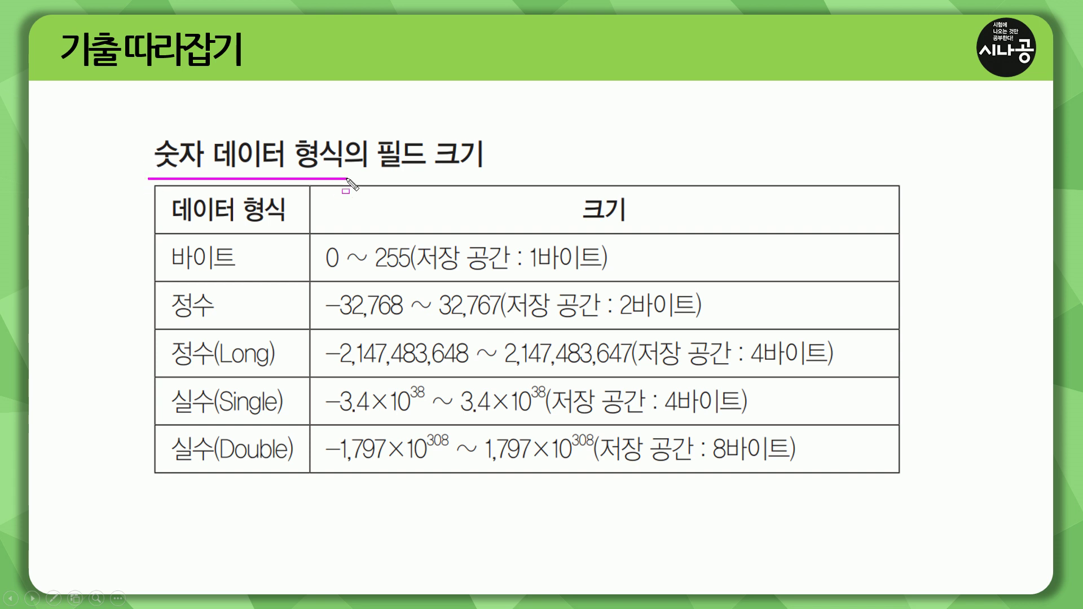
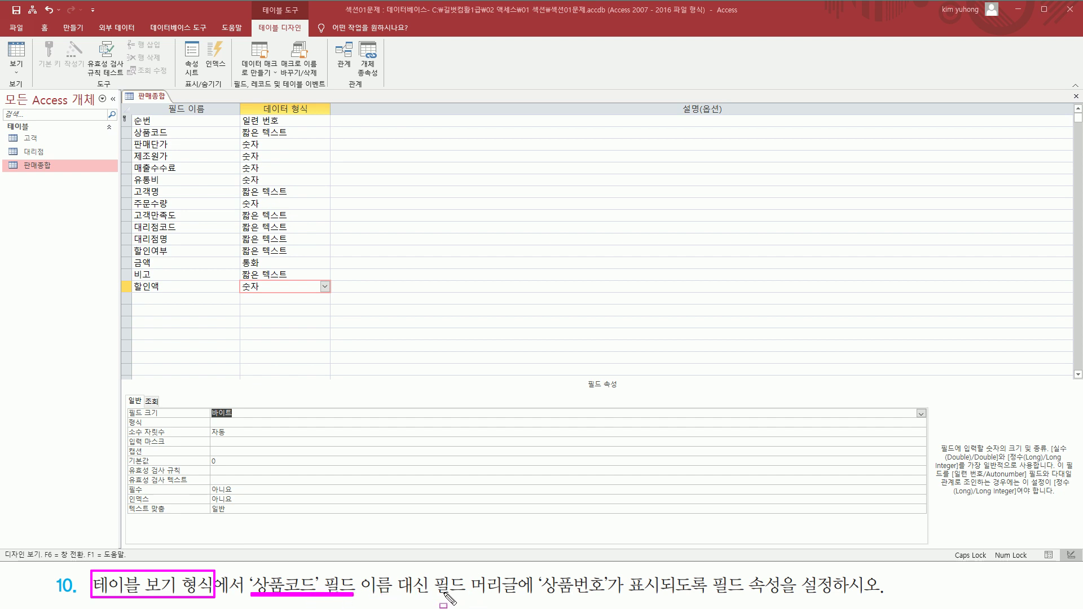
left_click_drag(435, 595, 898, 597)
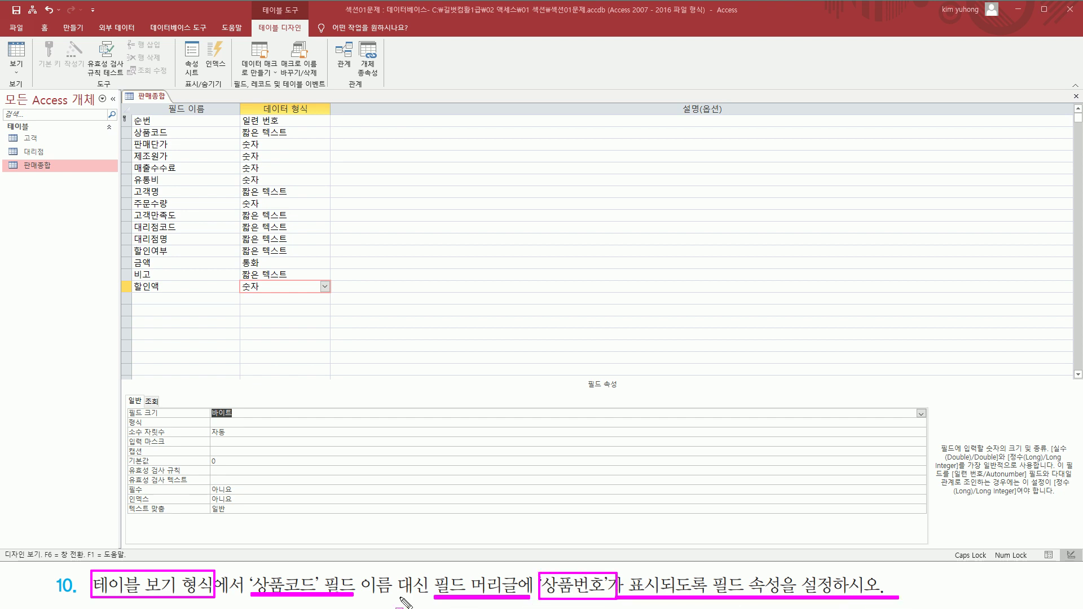
- Switch the 판매종합 table to datasheet view, saving the design and agreeing to test existing data against the new rules
key("Escape")
left_click(20, 68)
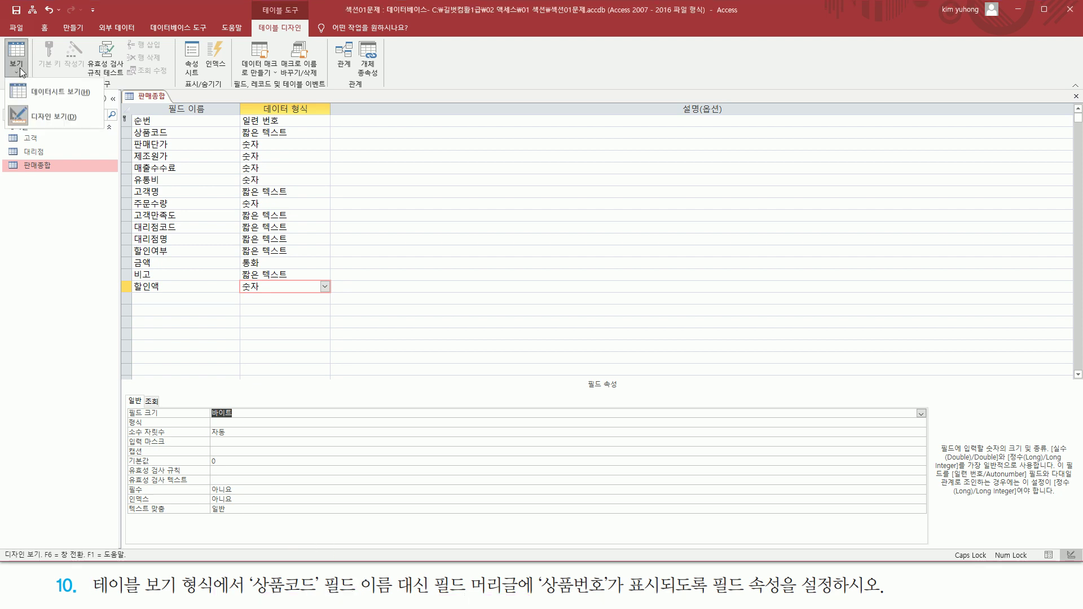
left_click(60, 94)
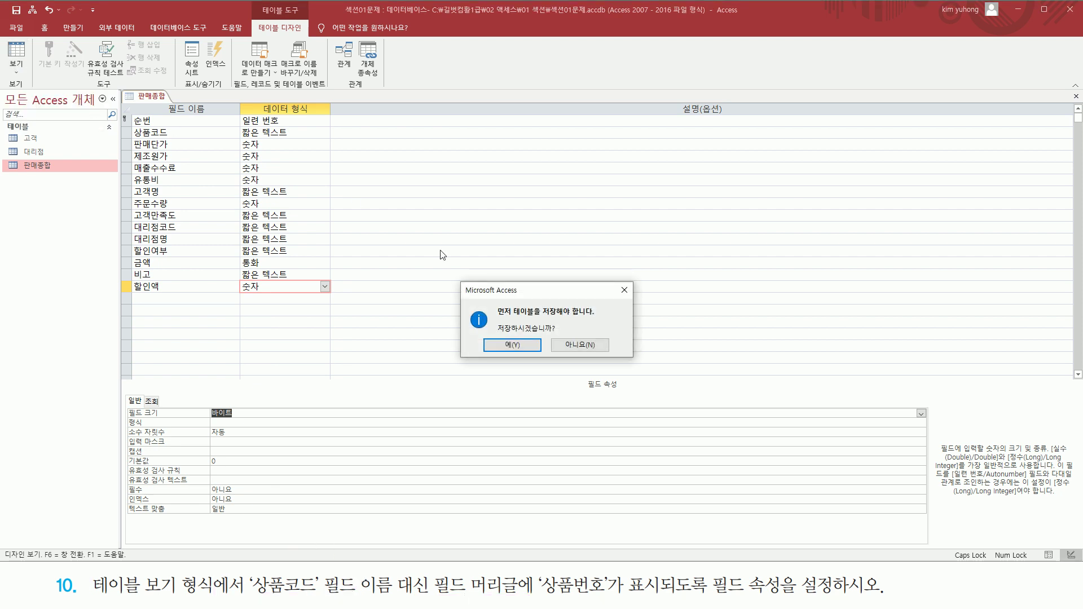
left_click(509, 346)
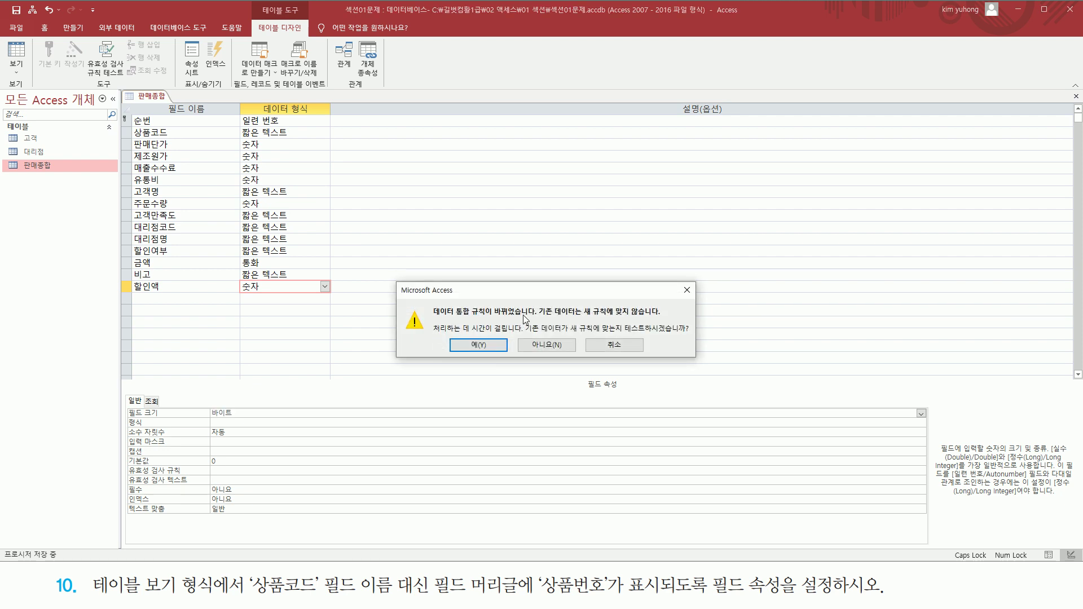
left_click(480, 345)
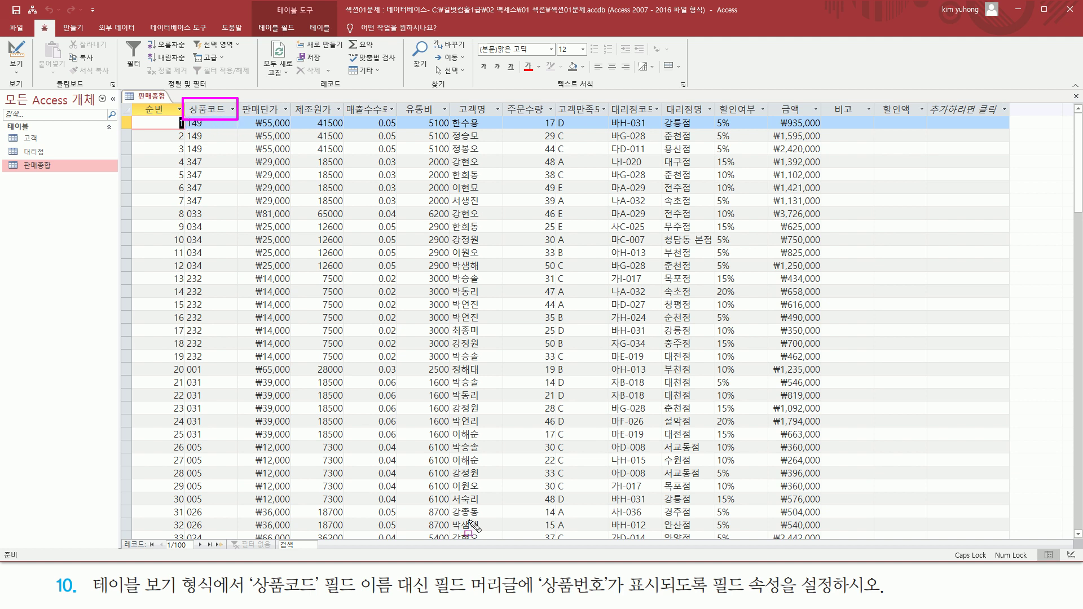
left_click_drag(431, 596, 829, 597)
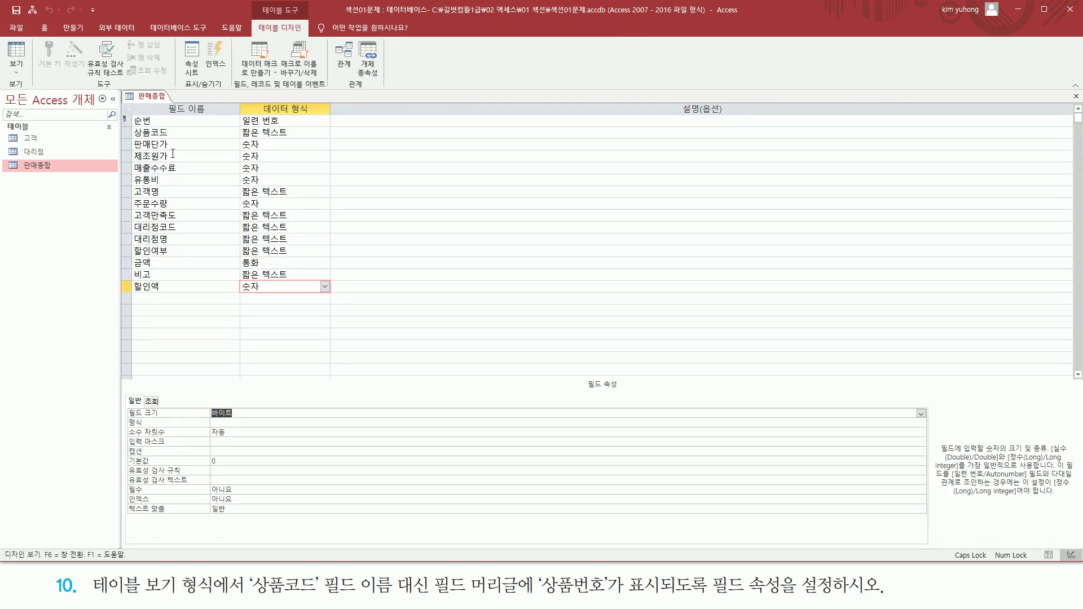
- Back in design view, set the caption (캡션) of the 상품코드 field to 상품번호
left_click_drag(130, 125, 183, 140)
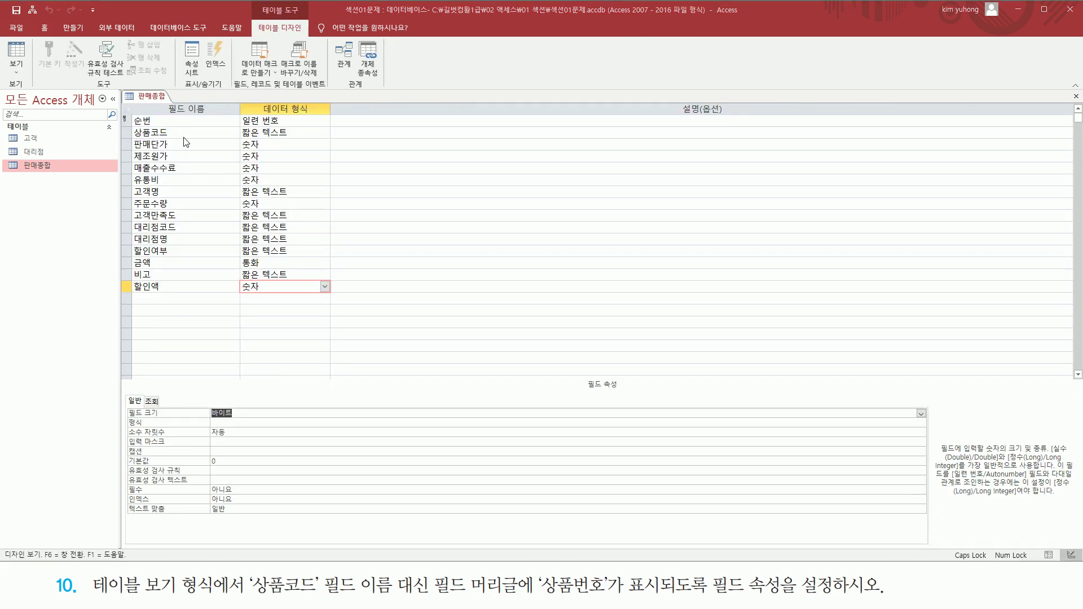
left_click(183, 133)
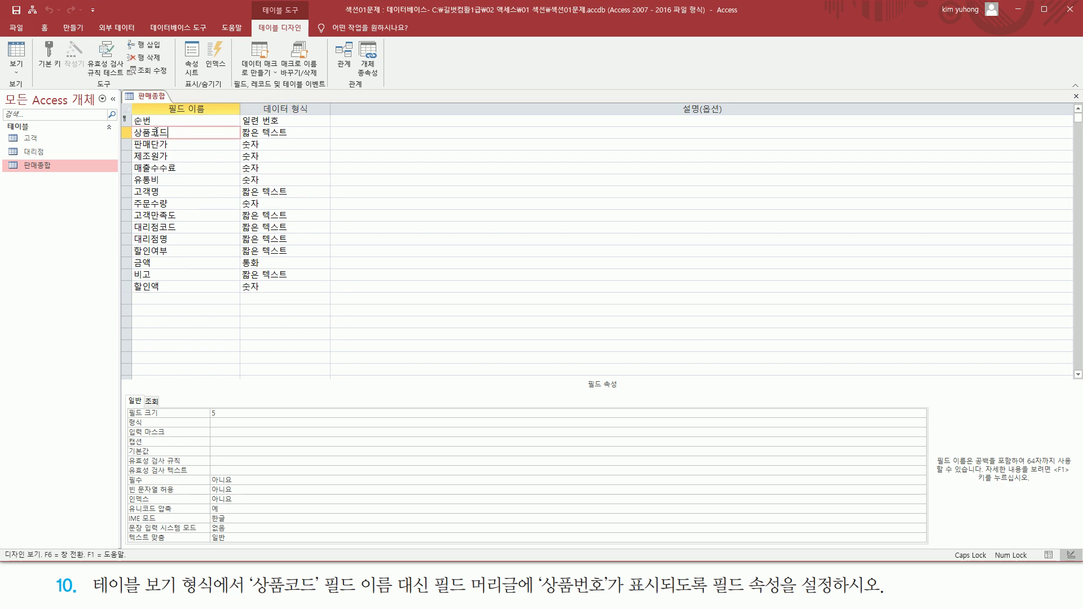
left_click_drag(179, 136, 123, 125)
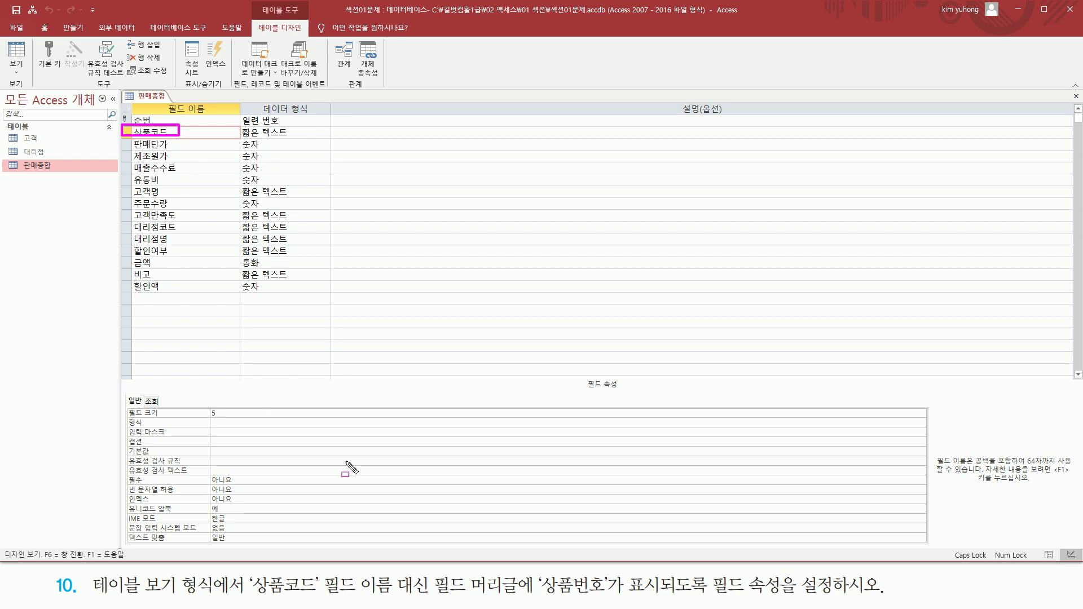
left_click_drag(544, 600, 609, 597)
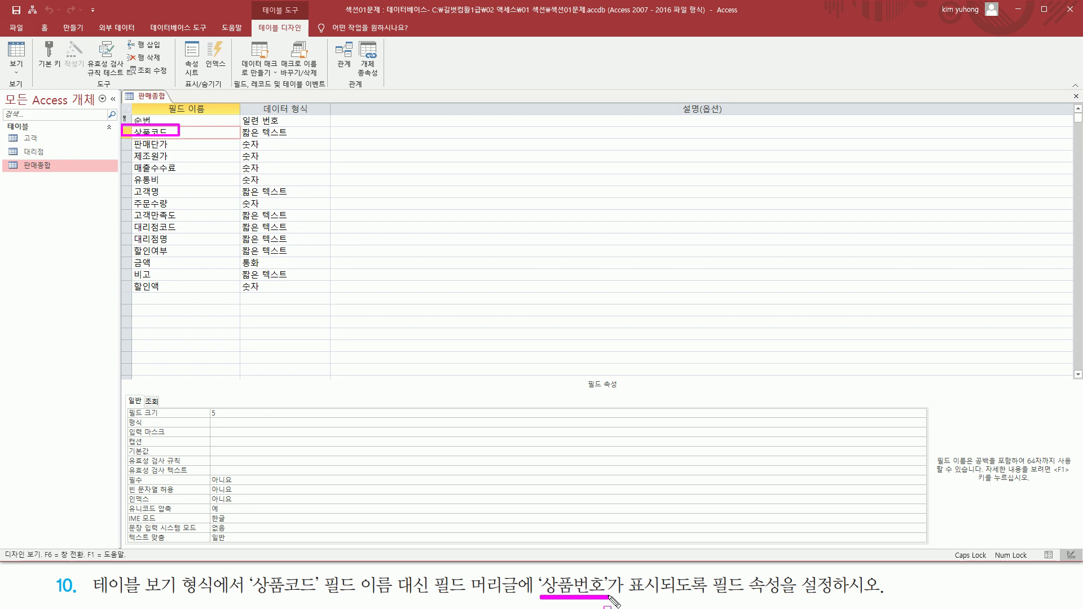
key("Escape")
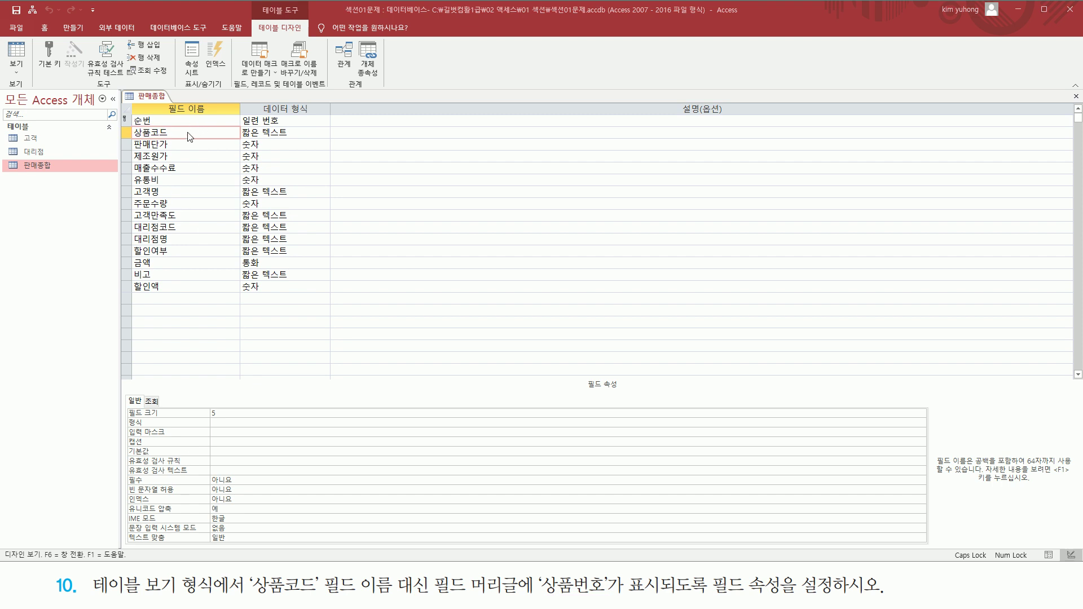
left_click_drag(123, 434, 151, 447)
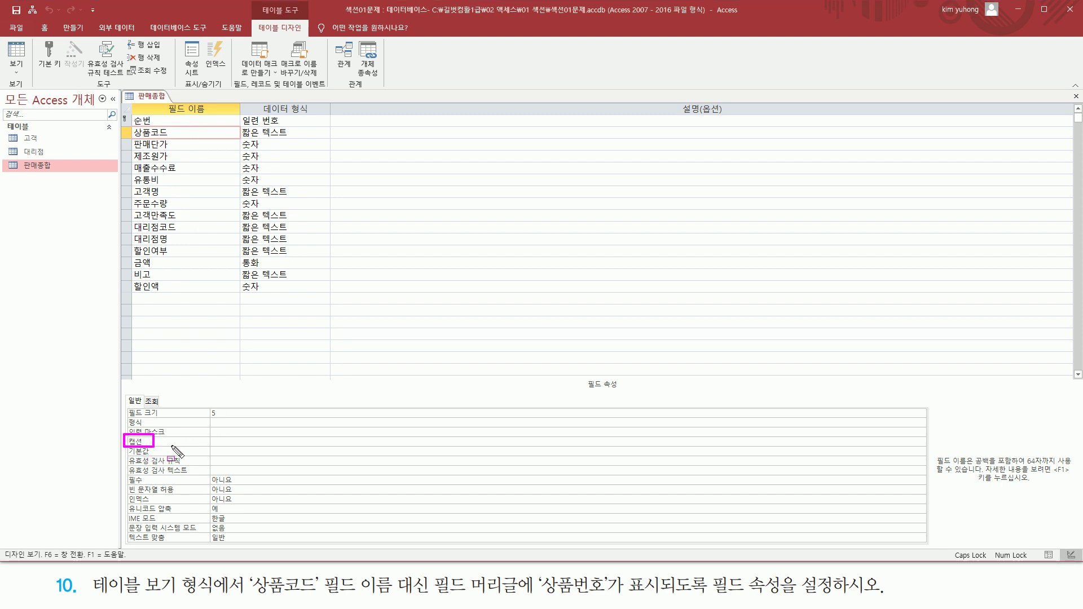
key("Escape")
left_click(227, 441)
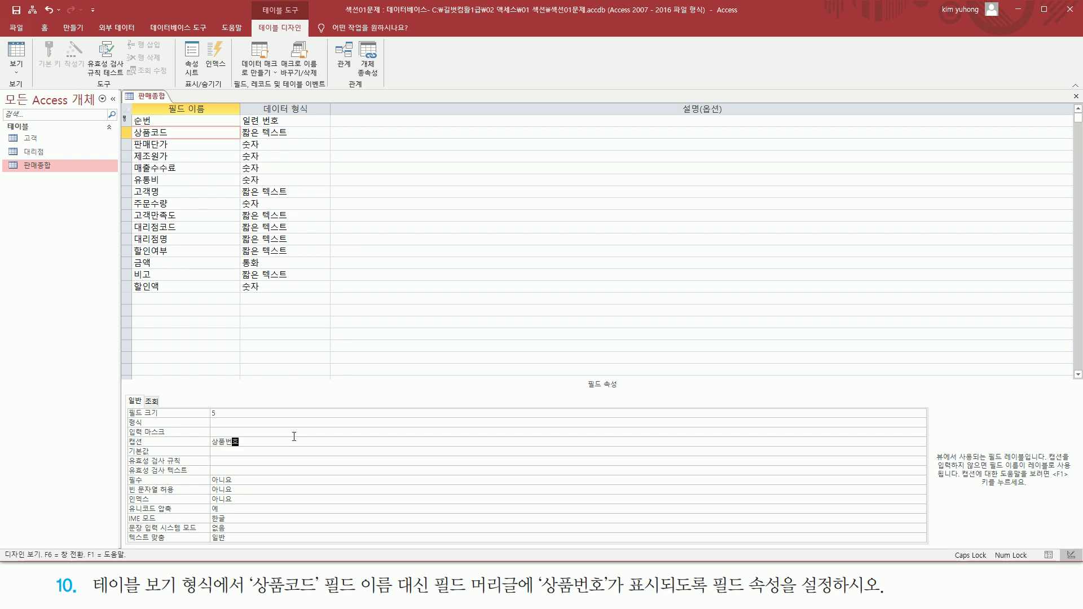
type("상품번호")
key("Return")
key("Up")
- Save the 판매종합 table and check the 상품코드 field's column header in datasheet view
left_click(12, 51)
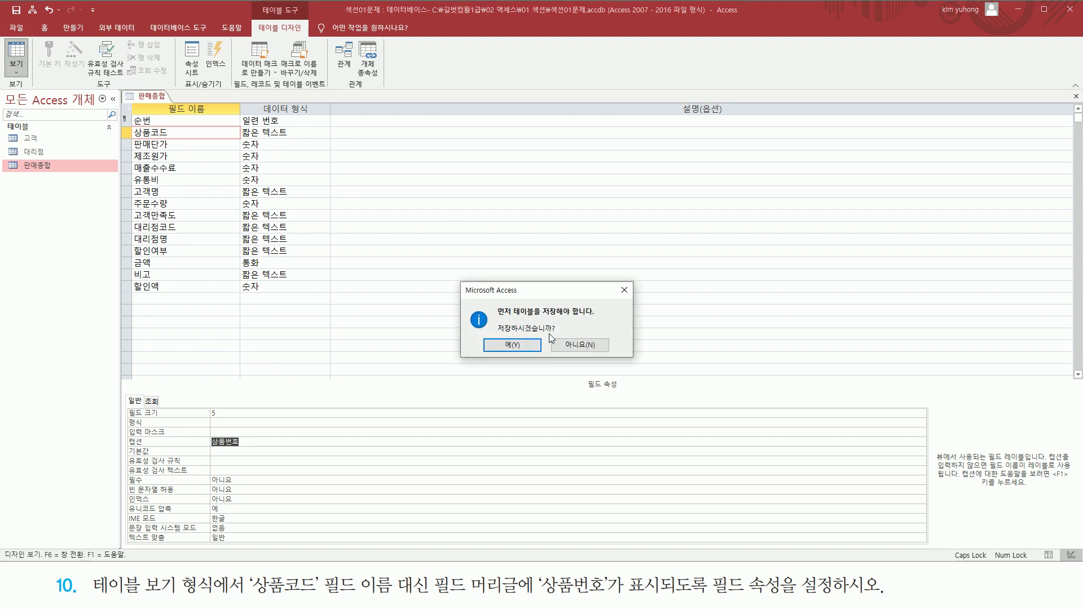
left_click(525, 343)
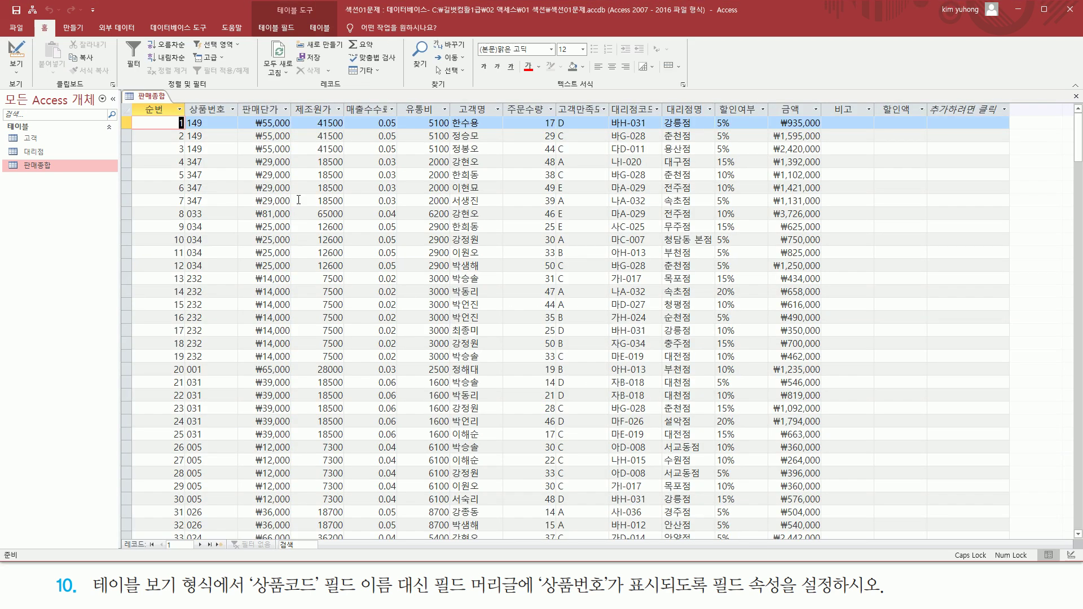
left_click_drag(186, 99, 235, 117)
- Return the 판매종합 table to design view and review the 상품코드 field's caption property
left_click(17, 55)
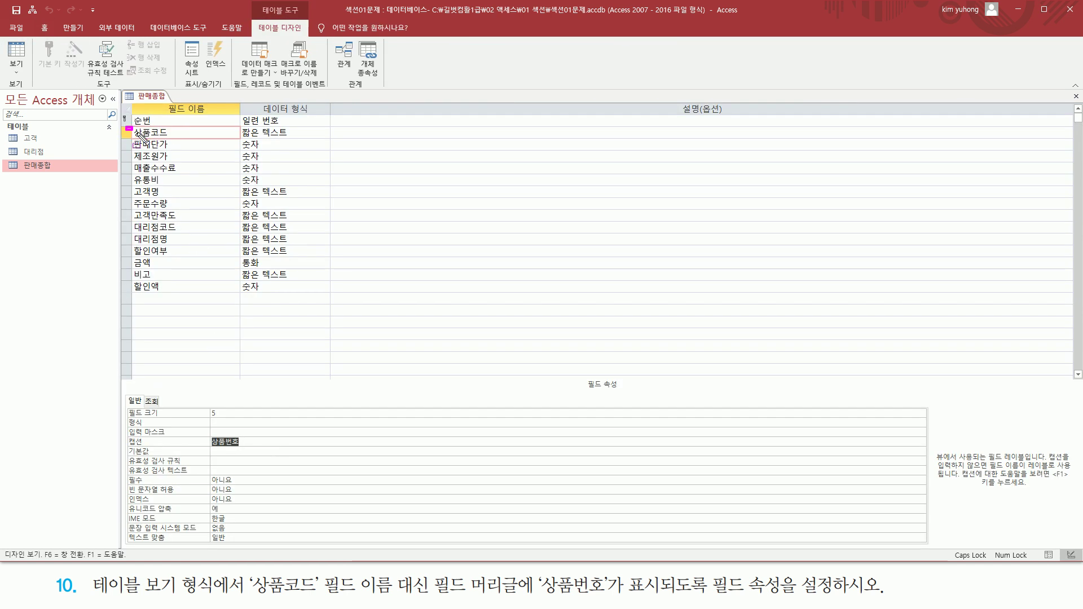
left_click_drag(128, 128, 184, 140)
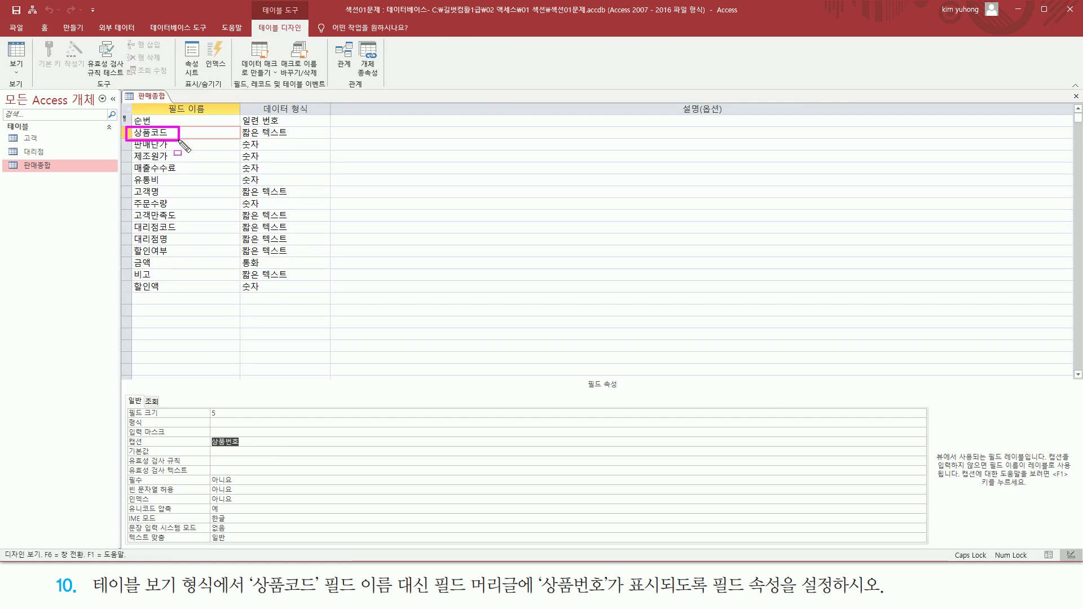
mouse_move(125, 436)
left_mouse_down()
mouse_move(127, 445)
mouse_move(265, 449)
left_mouse_up()
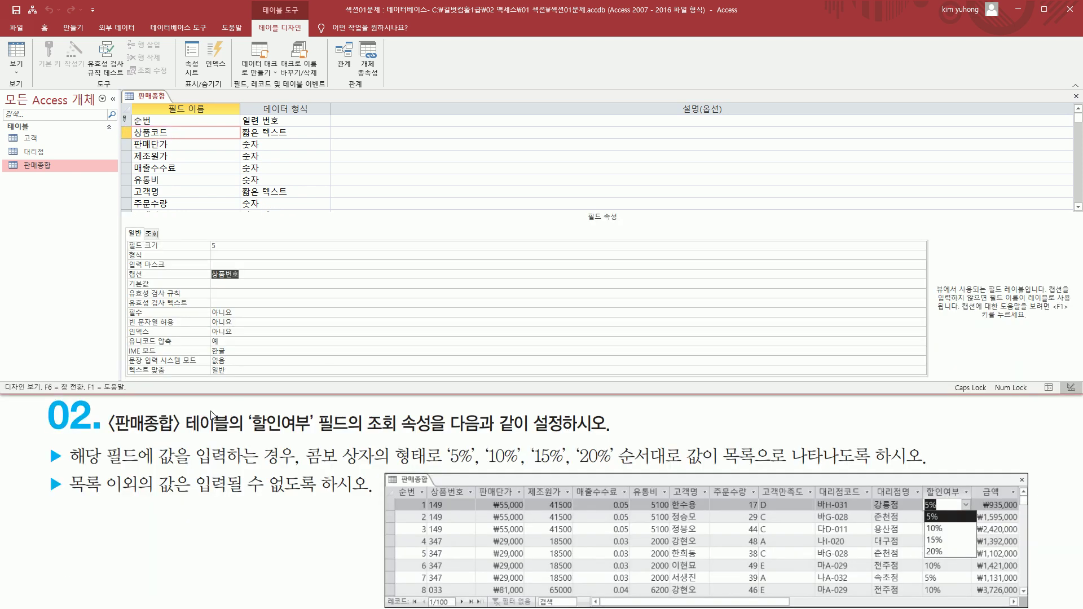
mouse_move(106, 408)
left_mouse_down()
mouse_move(127, 434)
mouse_move(317, 434)
left_mouse_up()
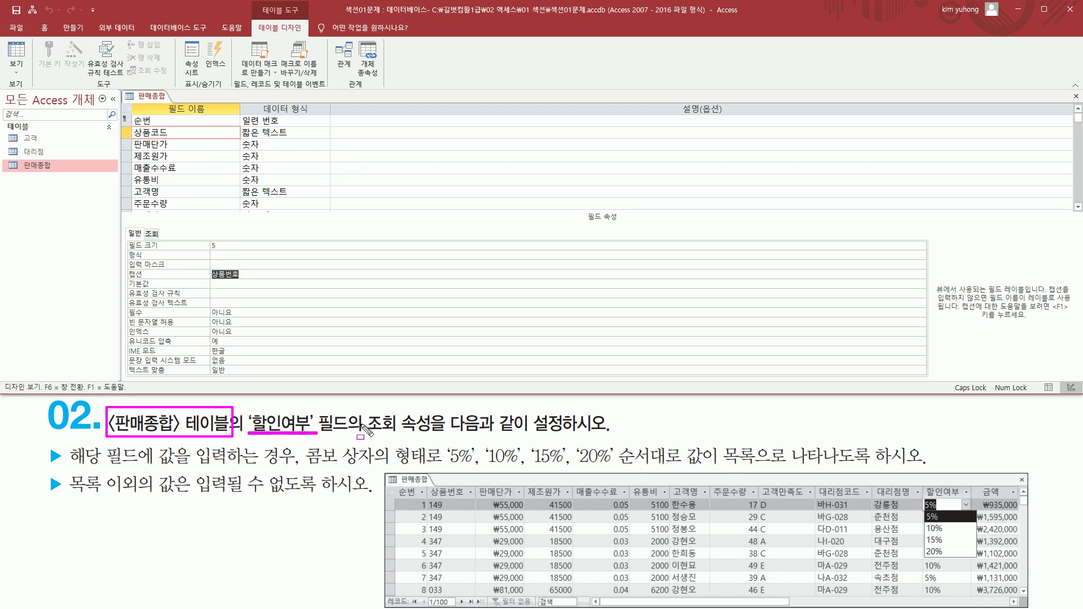
mouse_move(364, 408)
left_mouse_down()
mouse_move(426, 439)
mouse_move(601, 436)
left_mouse_up()
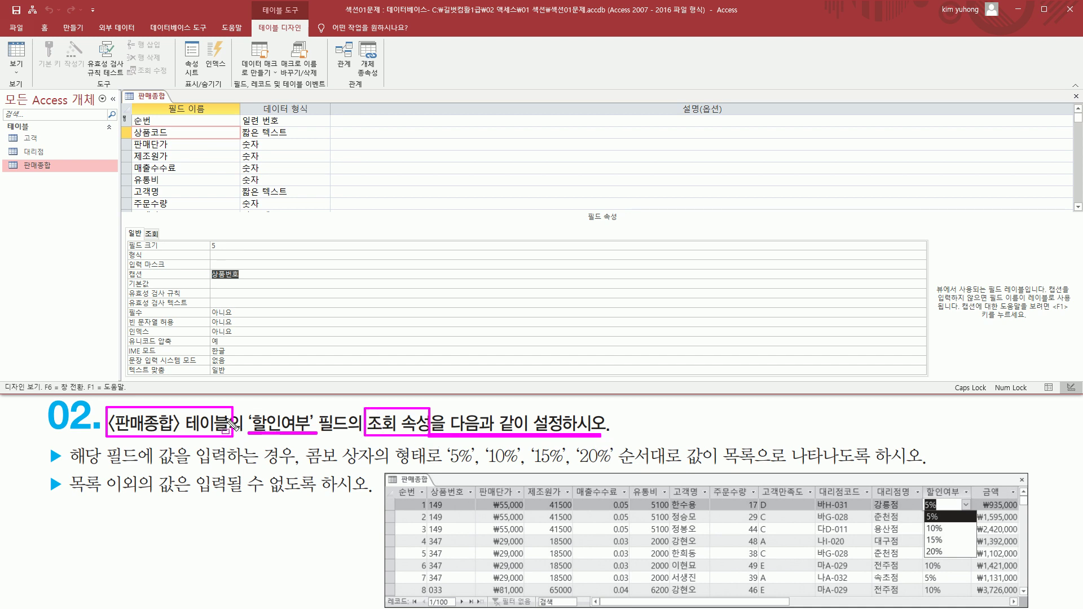
left_click_drag(130, 88, 154, 103)
- Show the 판매종합 table in datasheet view and examine how values are entered in the 할인여부 column
left_click(15, 51)
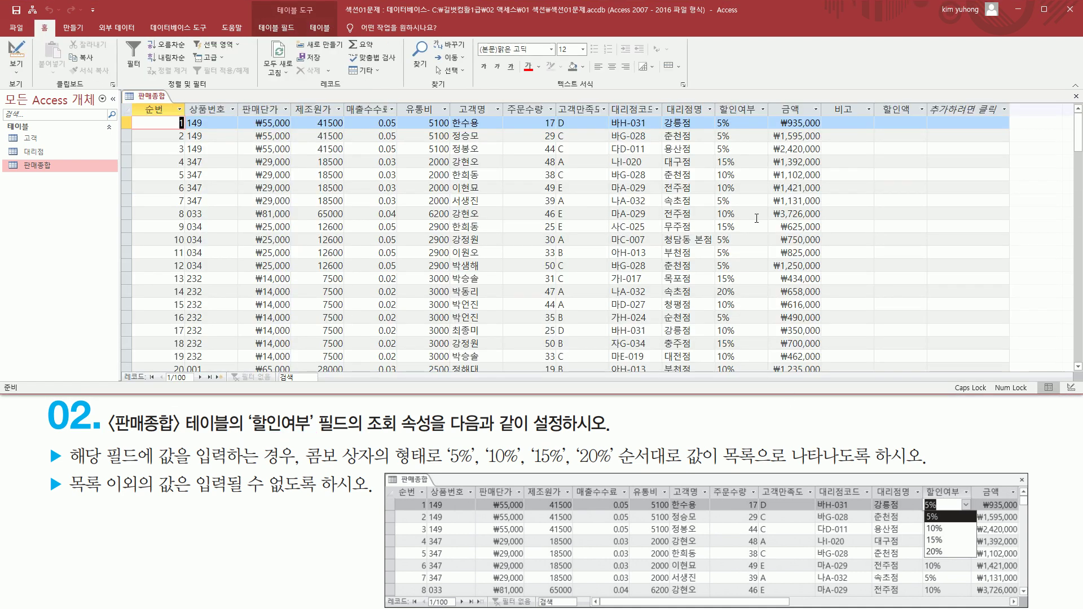
mouse_move(716, 100)
left_mouse_down()
mouse_move(726, 113)
mouse_move(765, 119)
left_mouse_up()
key("Escape")
left_click(739, 121)
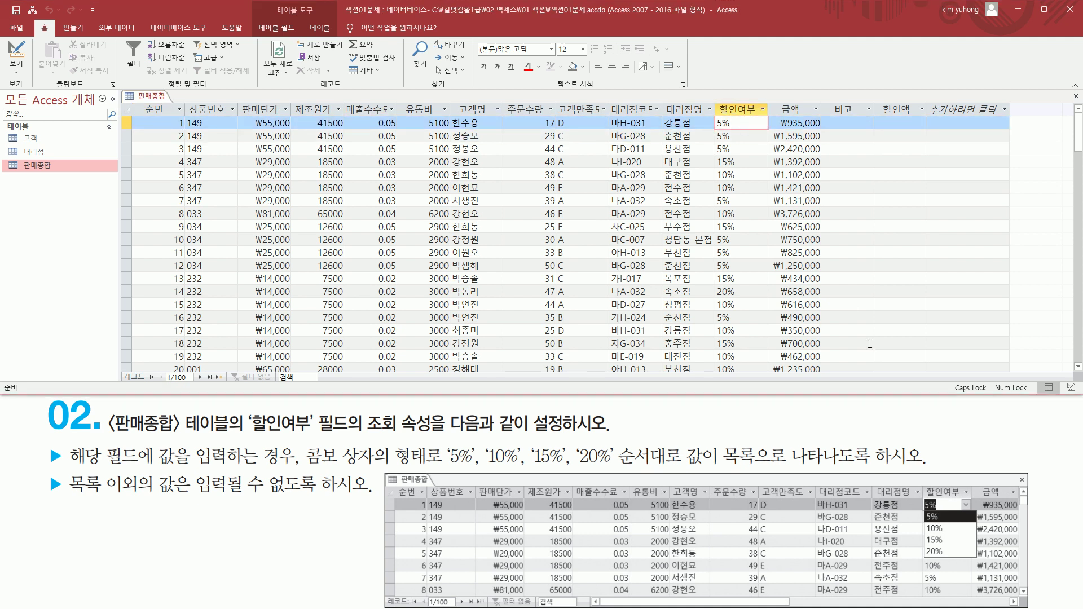
mouse_move(921, 485)
left_mouse_down()
mouse_move(984, 569)
mouse_move(980, 561)
left_mouse_up()
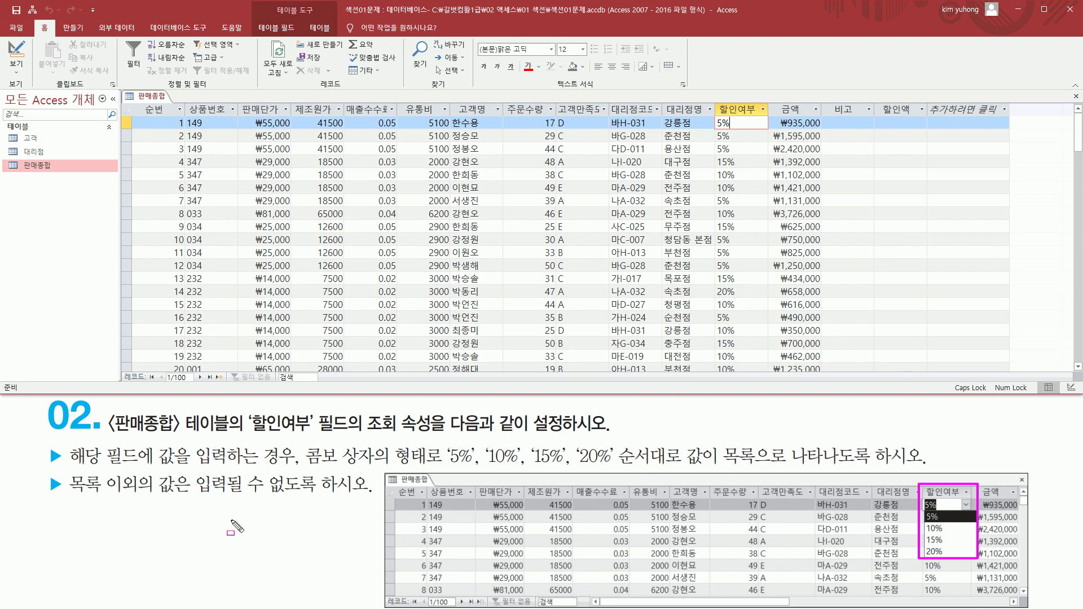
left_click_drag(66, 468, 923, 467)
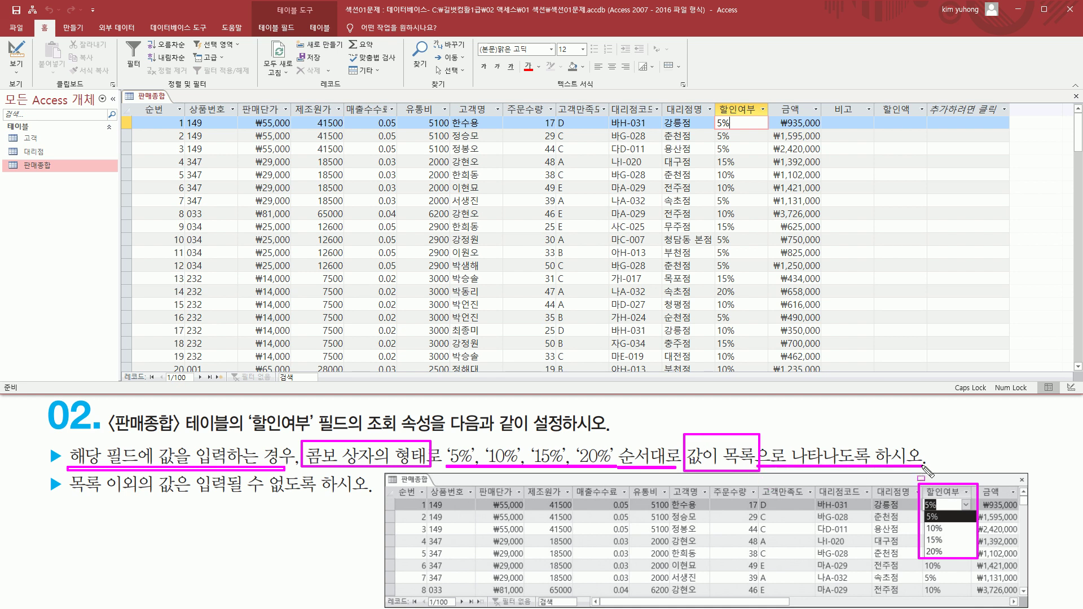
left_click_drag(70, 498, 370, 497)
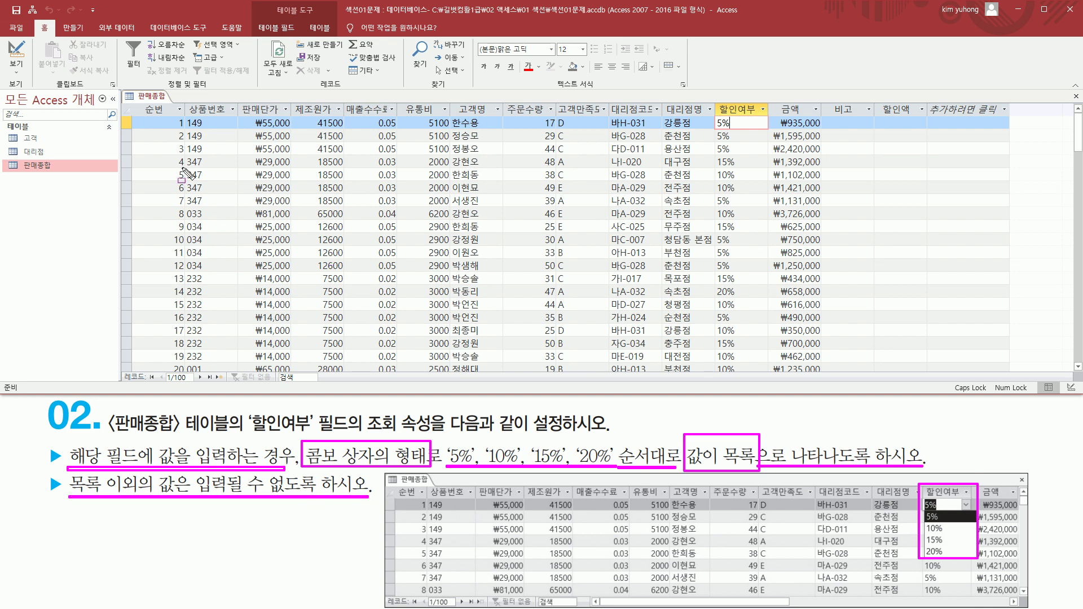
- Return the 판매종합 table to design view and show the lookup (조회) properties of the 할인여부 field
key("Escape")
left_click(17, 54)
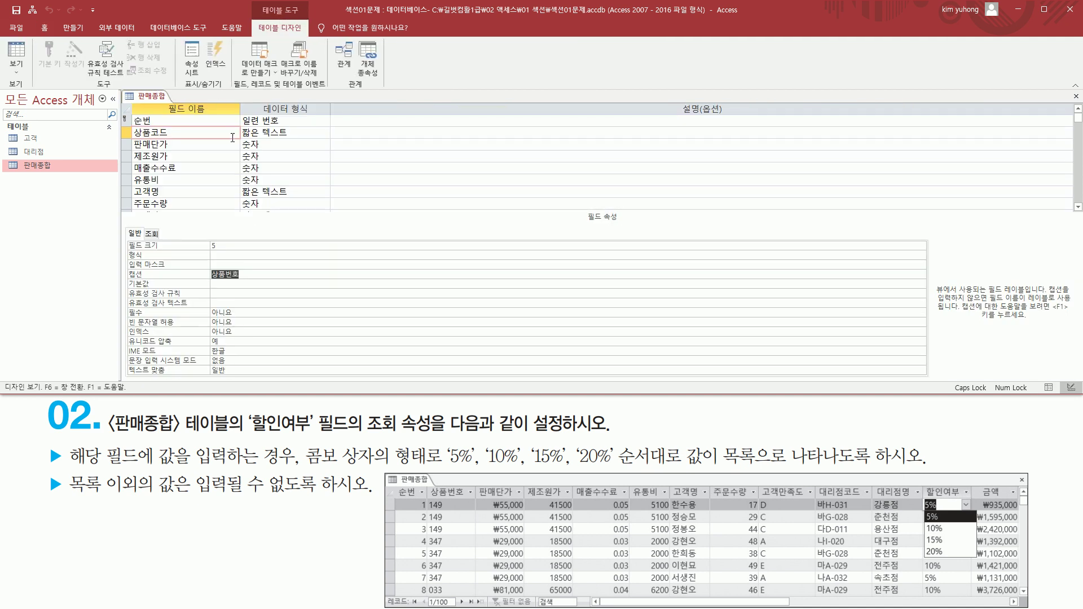
scroll(206, 157, "down", 2)
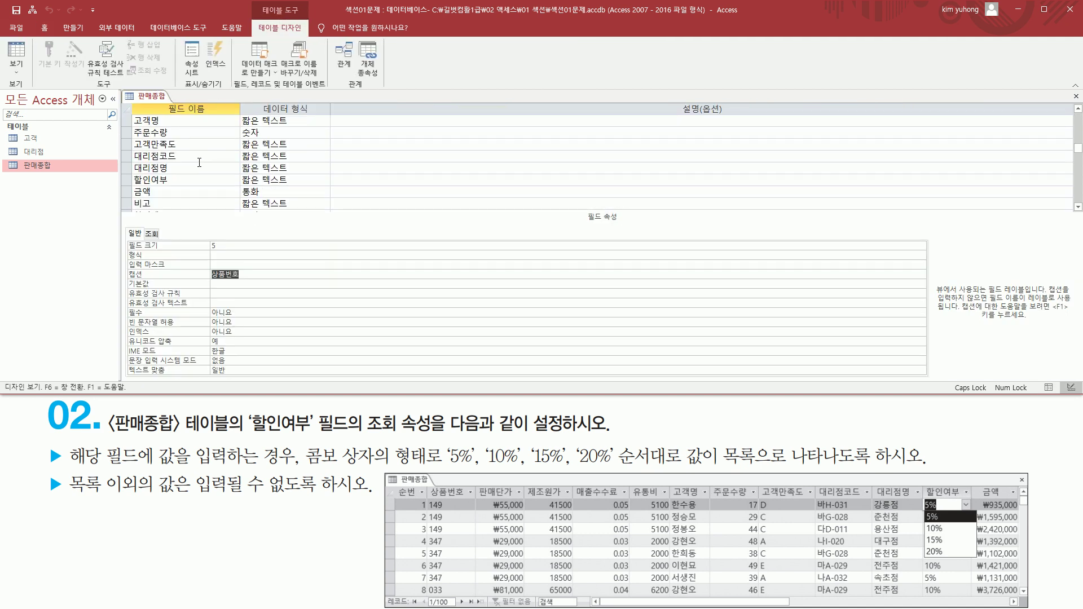
left_click(176, 180)
left_click_drag(127, 175, 194, 185)
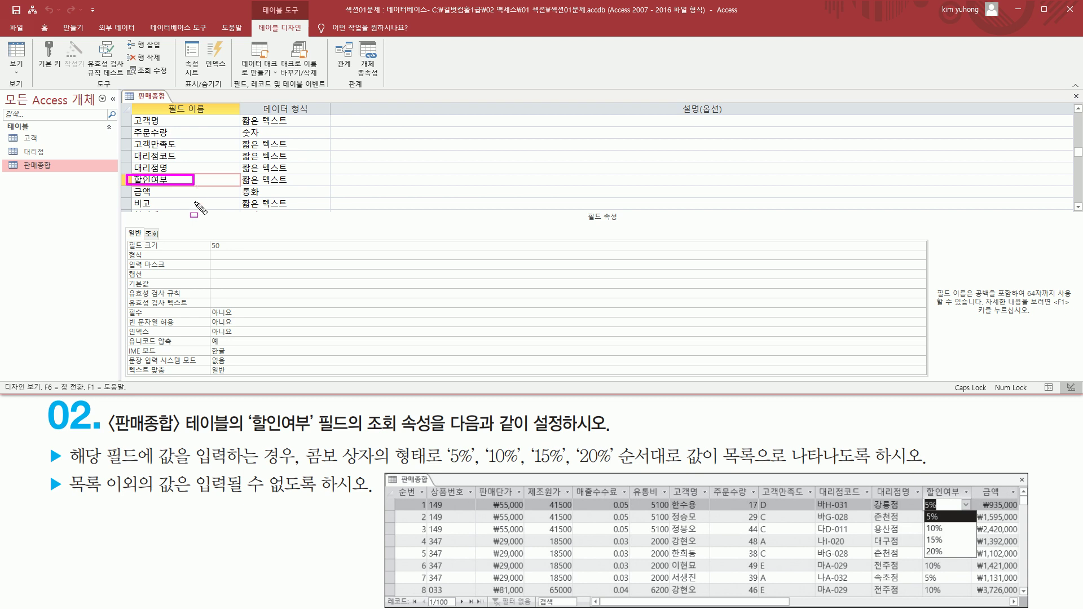
mouse_move(144, 224)
left_mouse_down()
mouse_move(174, 239)
mouse_move(163, 241)
left_mouse_up()
key("Escape")
left_click(153, 234)
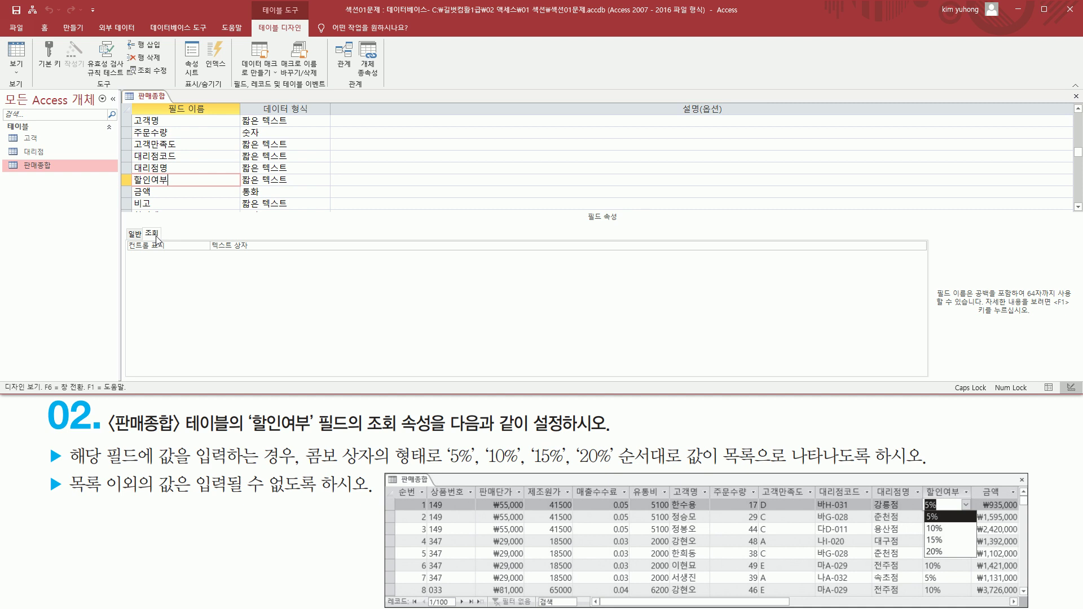
- Set the display control (컨트롤 표시) of the 할인여부 field to 콤보 상자
left_click_drag(201, 252, 256, 239)
key("Escape")
left_click(282, 244)
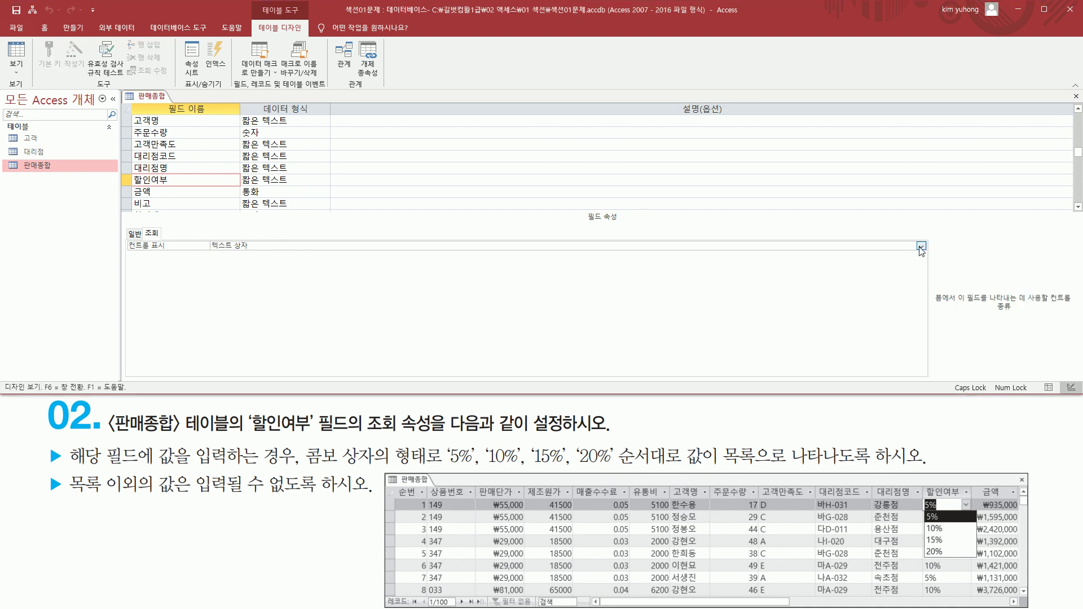
left_click(920, 247)
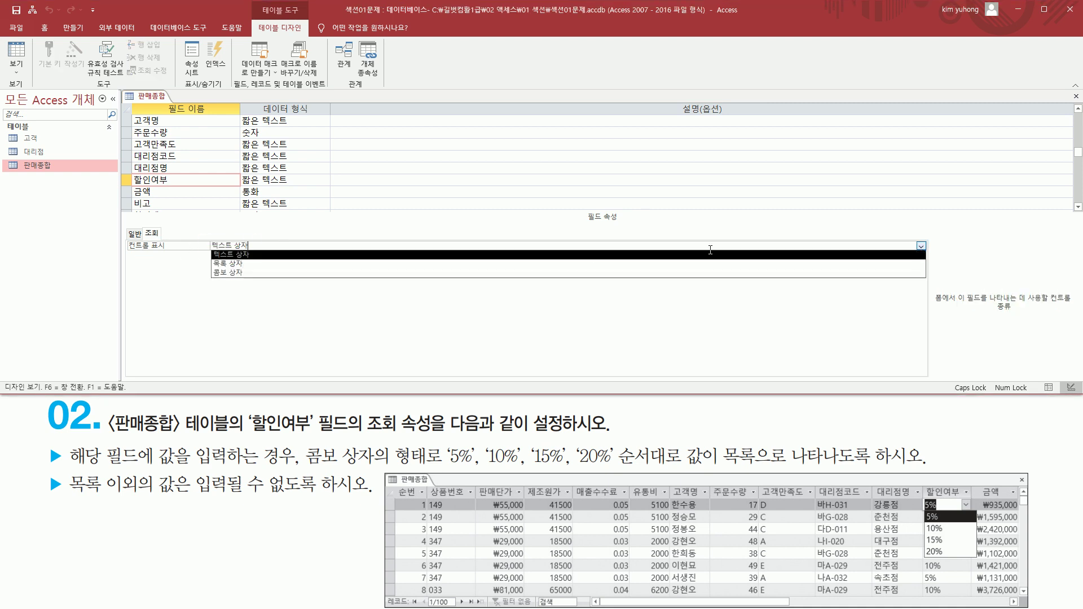
left_click(233, 273)
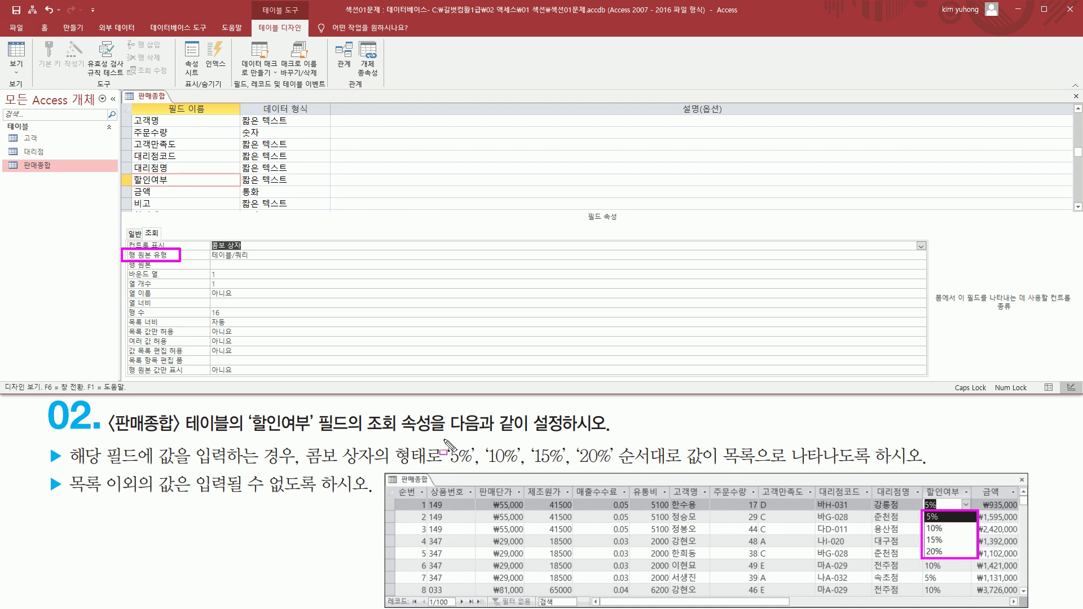
- Set the row source type (행 원본 유형) of the 할인여부 field to 값 목록
mouse_move(444, 440)
left_mouse_down()
mouse_move(615, 470)
mouse_move(930, 468)
left_mouse_up()
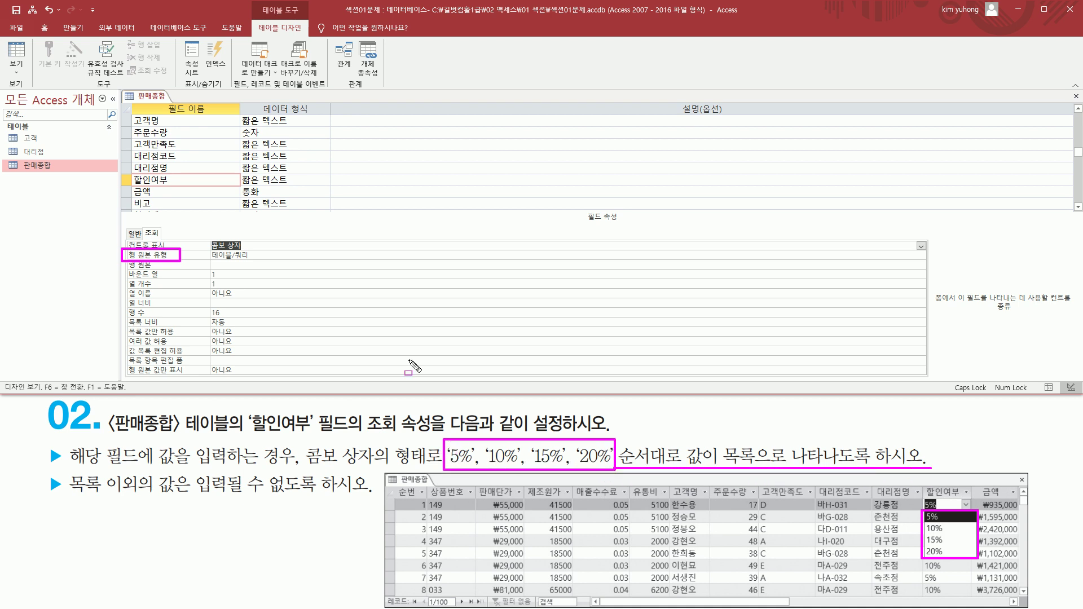
left_click(754, 255)
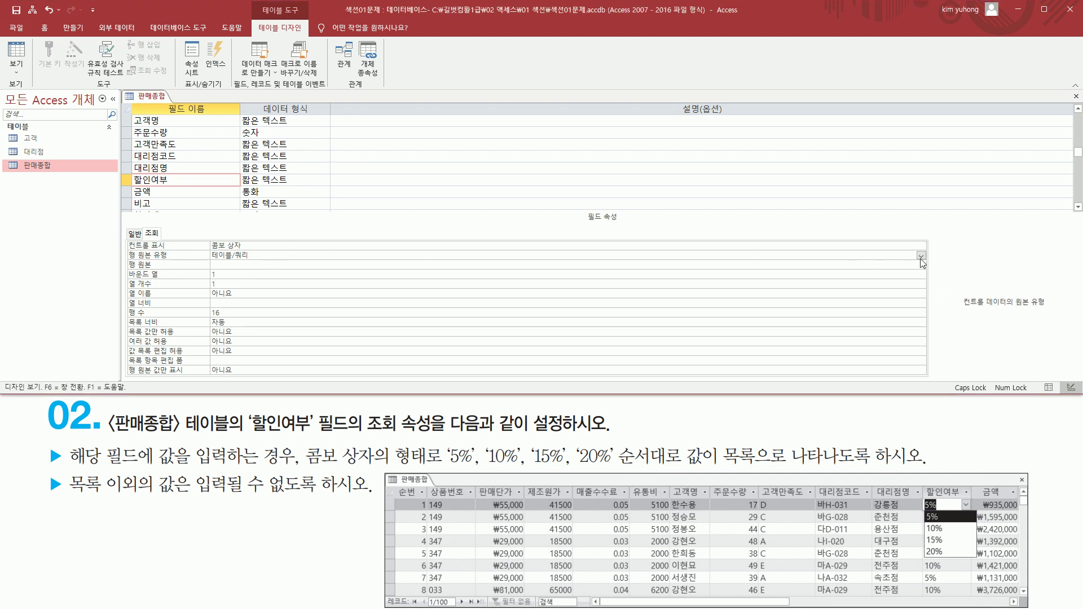
left_click(922, 256)
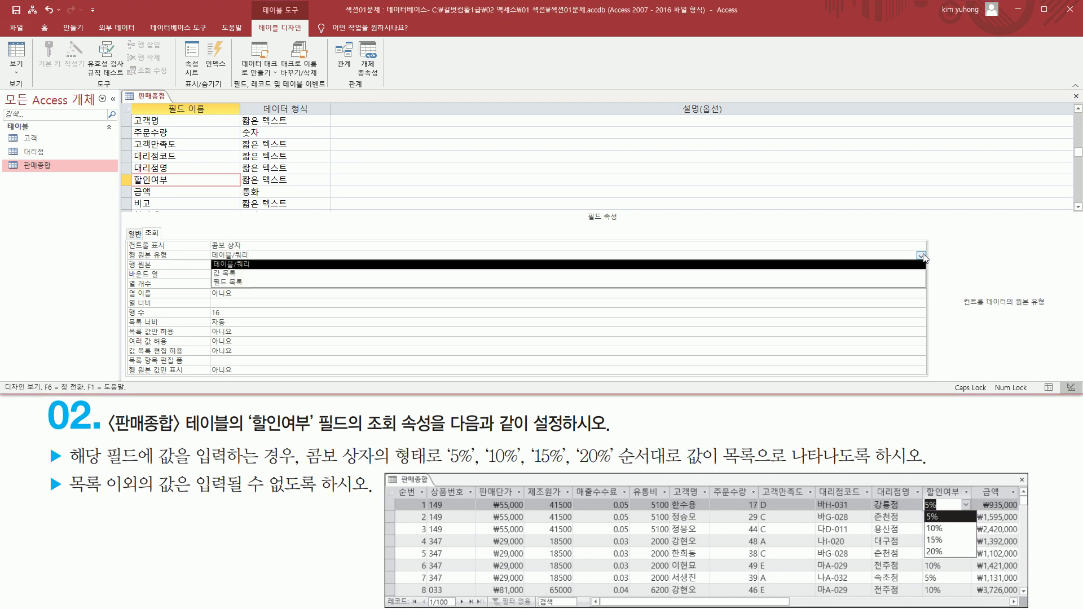
left_click(289, 274)
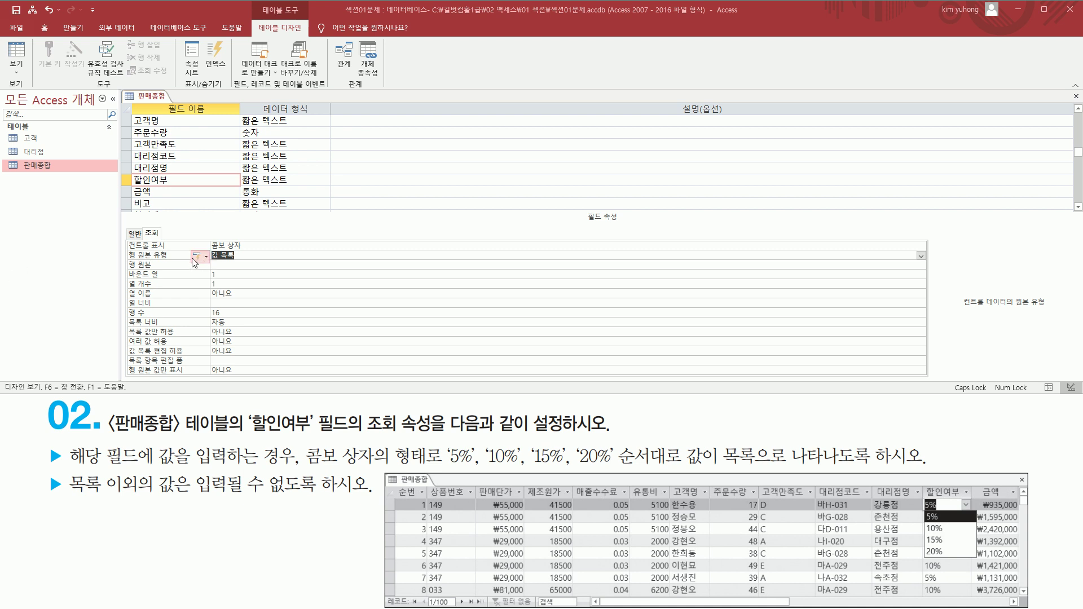
- Enter 5%;10%;15%;20% as the row source (행 원본) of the 할인여부 field
left_click_drag(126, 270, 163, 270)
left_click(242, 264)
left_click_drag(446, 464, 618, 465)
left_click(253, 265)
type("5%;10")
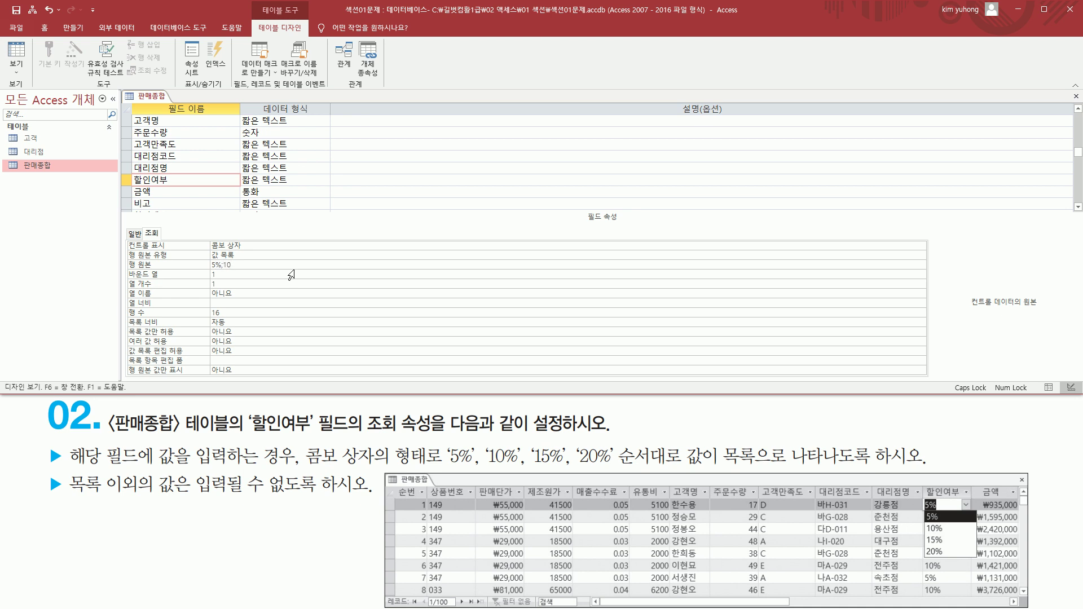
type("%;15%;20%")
key("Return")
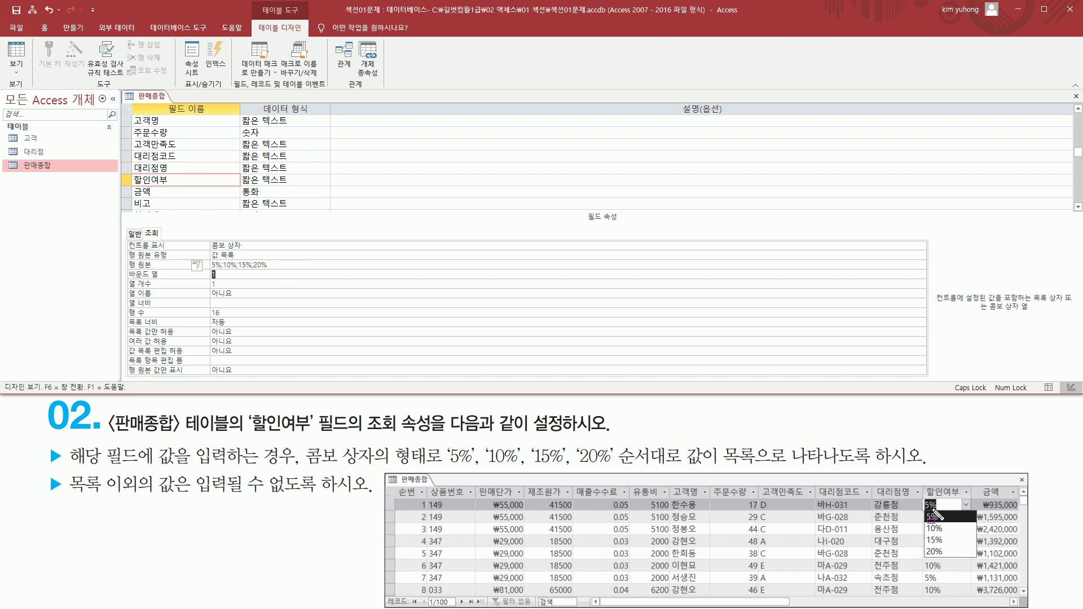
- Restrict the 할인여부 field to listed values by setting 목록 값만 허용 to 예
mouse_move(926, 512)
left_mouse_down()
mouse_move(949, 562)
mouse_move(980, 560)
left_mouse_up()
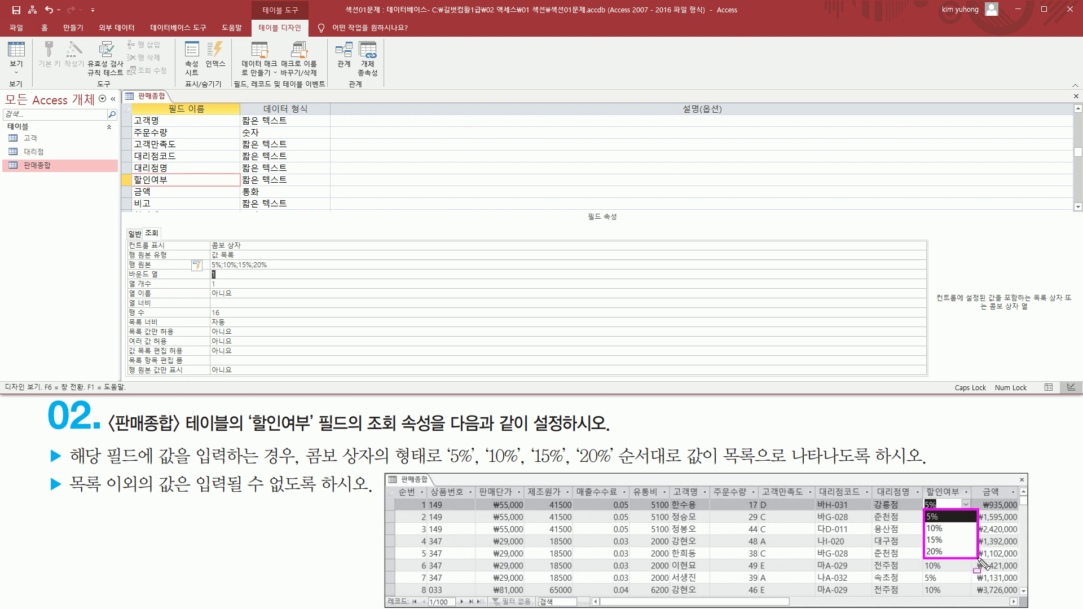
left_click_drag(125, 268, 265, 281)
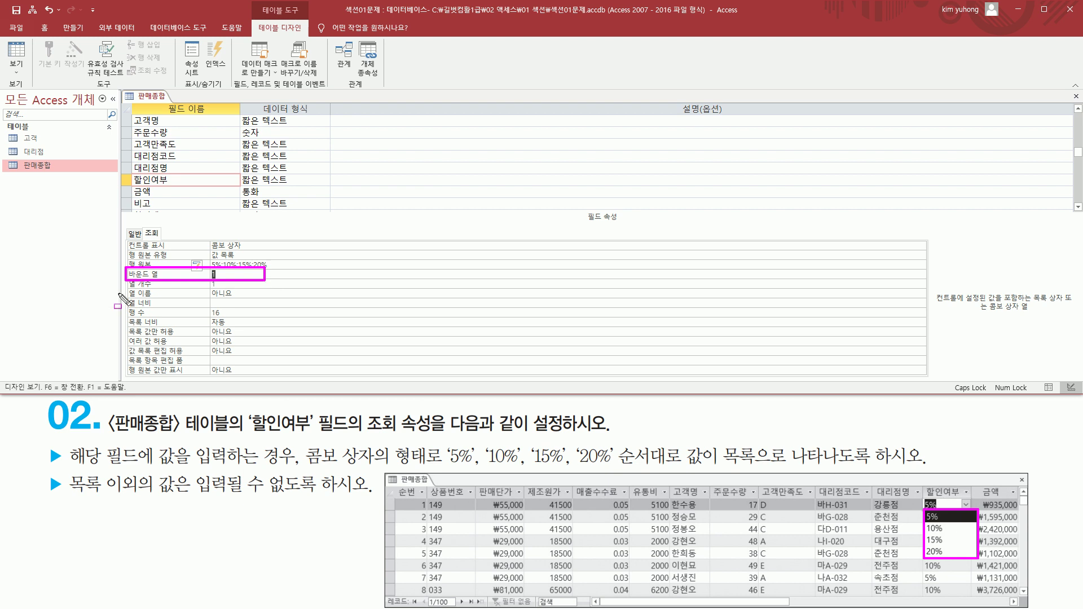
mouse_move(124, 280)
left_mouse_down()
mouse_move(256, 289)
mouse_move(242, 289)
left_mouse_up()
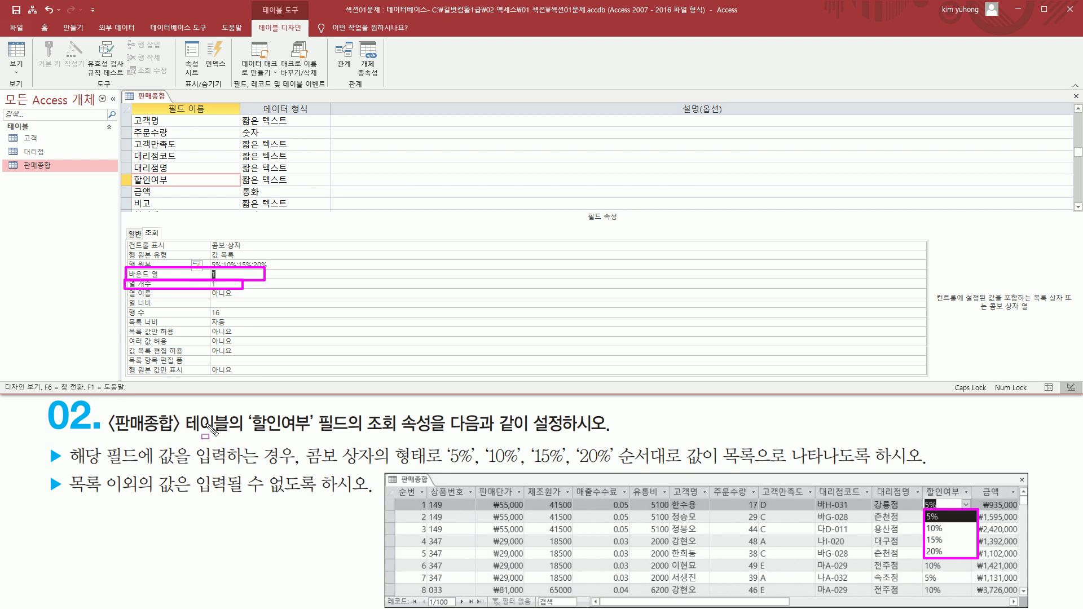
mouse_move(65, 469)
left_mouse_down()
mouse_move(83, 499)
mouse_move(373, 500)
left_mouse_up()
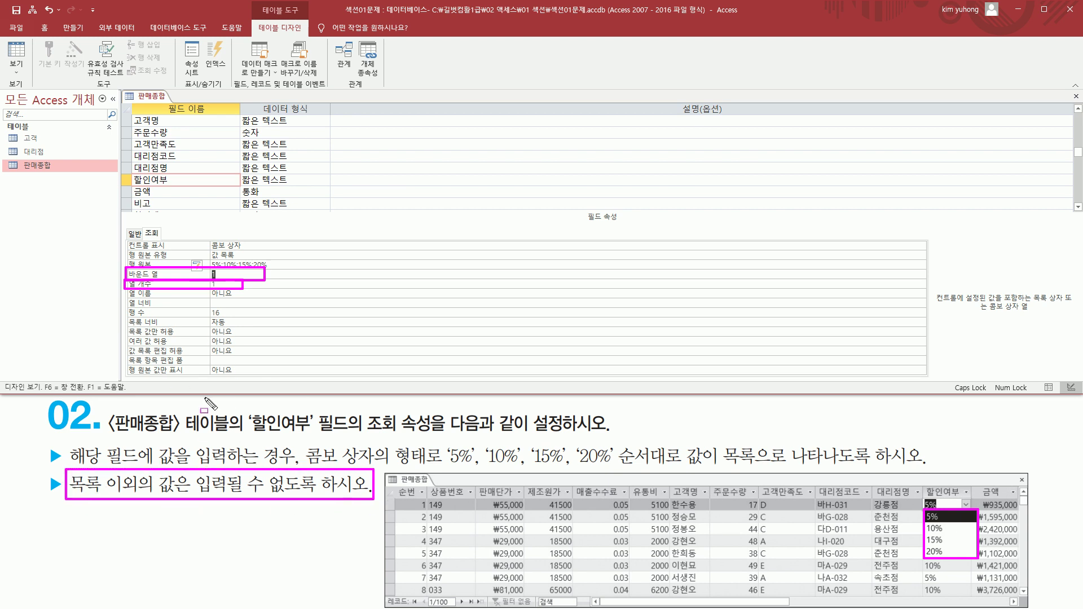
left_click_drag(125, 323, 260, 337)
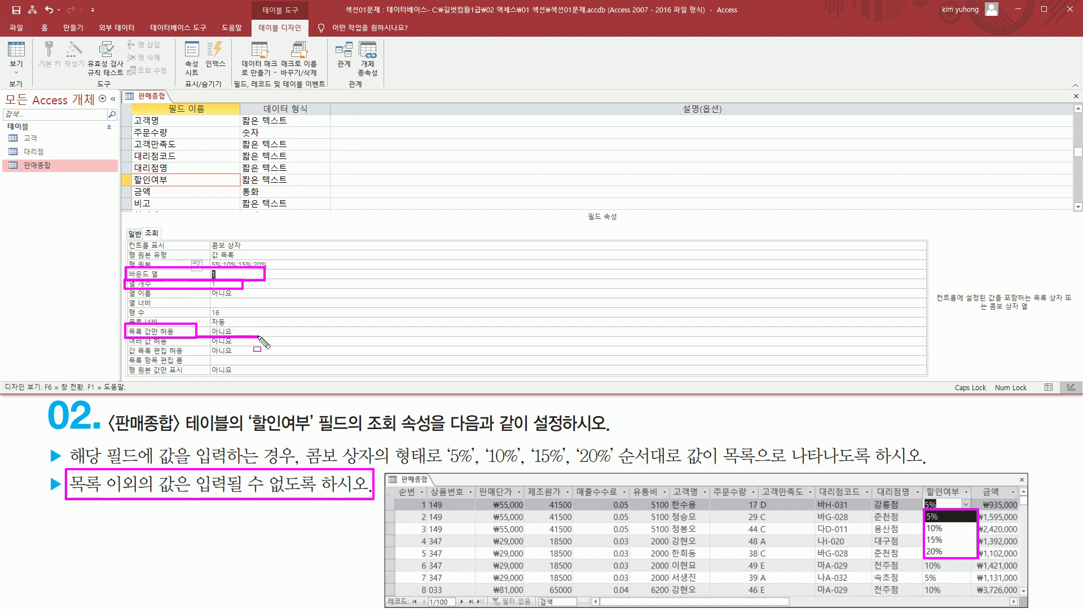
key("Escape")
left_click(273, 331)
left_click(921, 332)
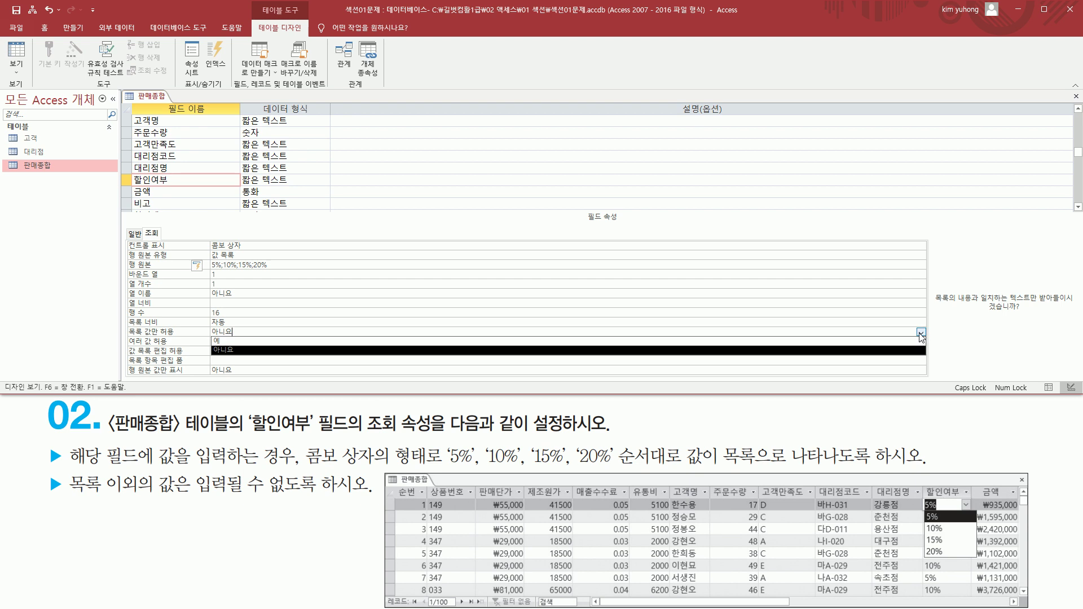
left_click(235, 341)
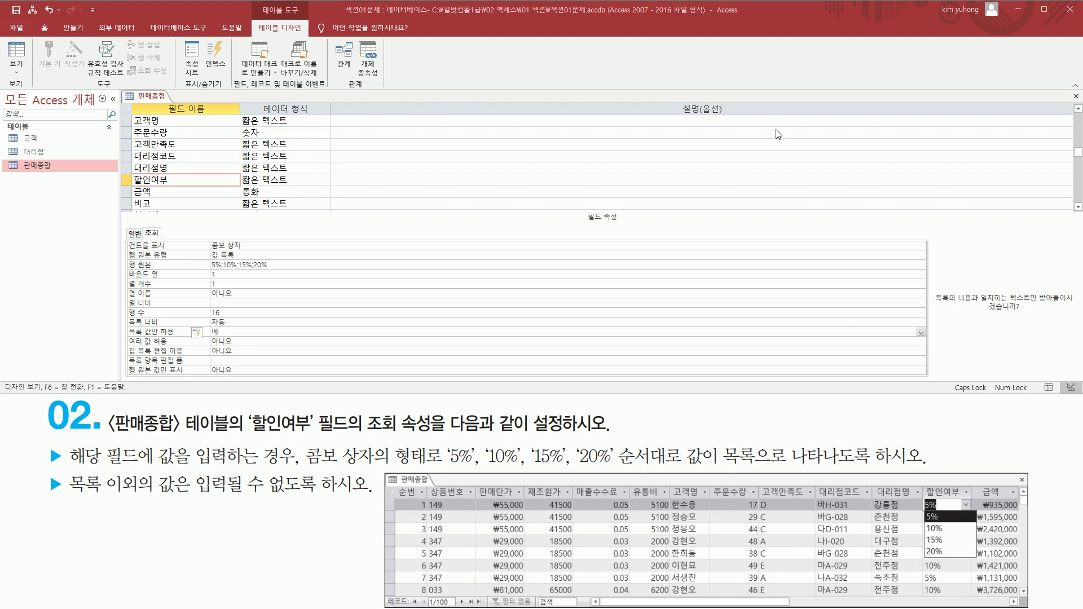
- Save the 판매종합 table and check the 할인여부 combo list of the first record in datasheet view
left_click(16, 53)
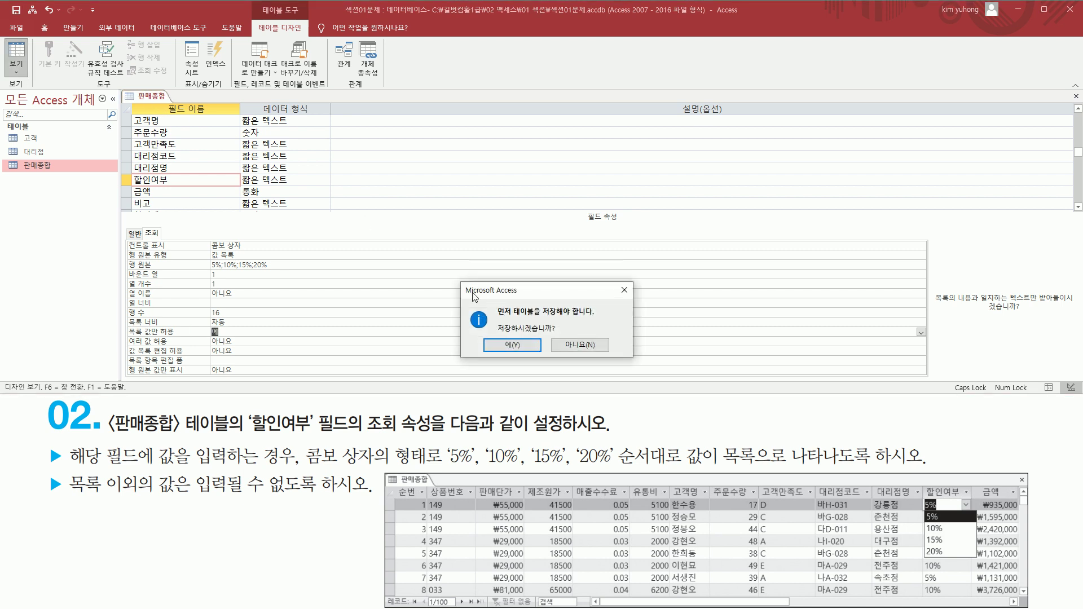
left_click(524, 346)
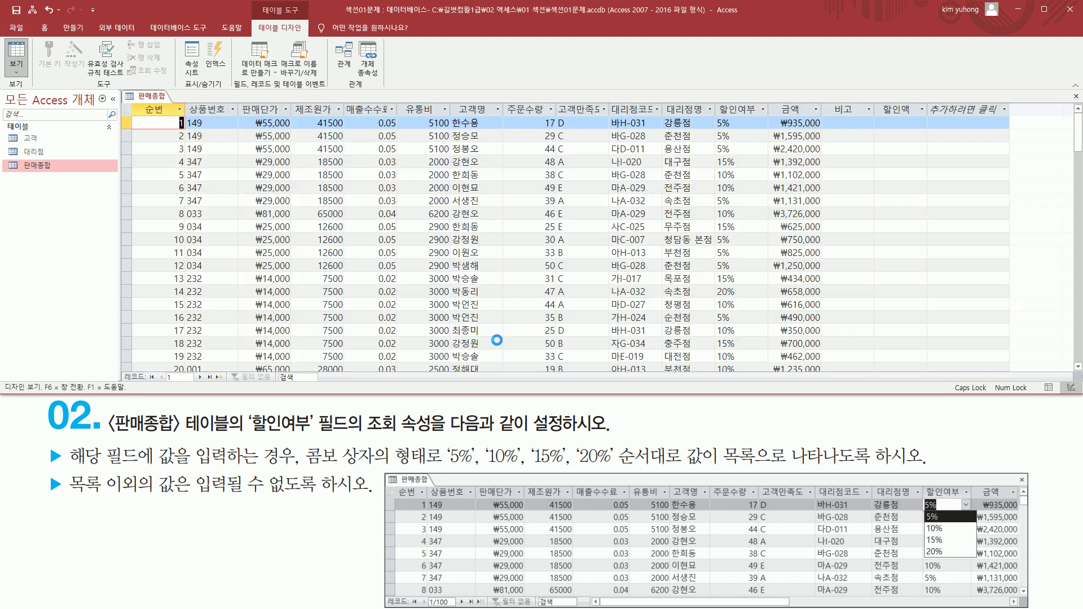
left_click(759, 126)
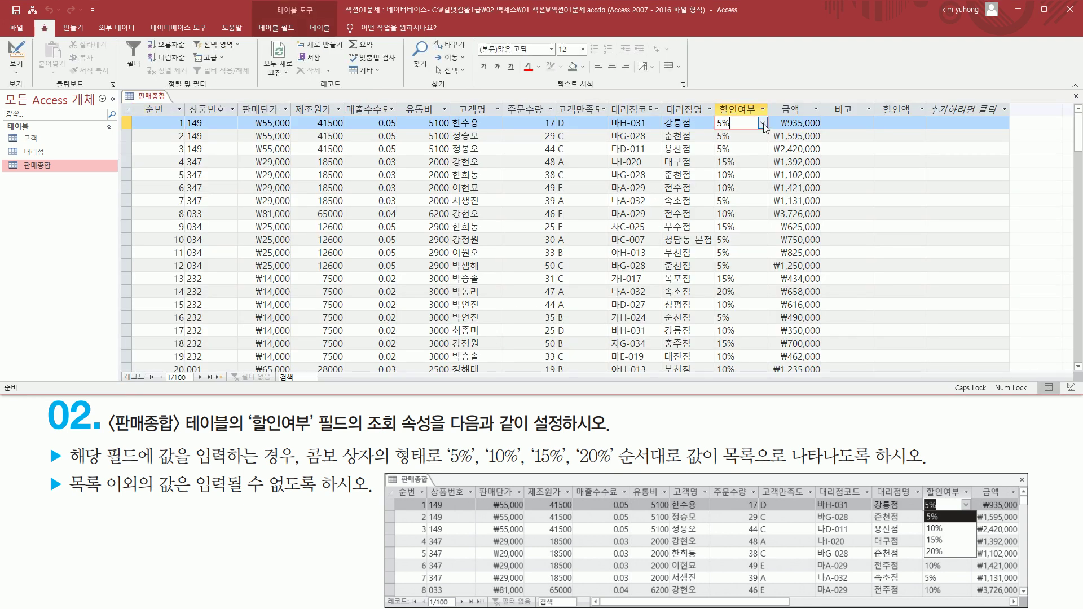
left_click(763, 124)
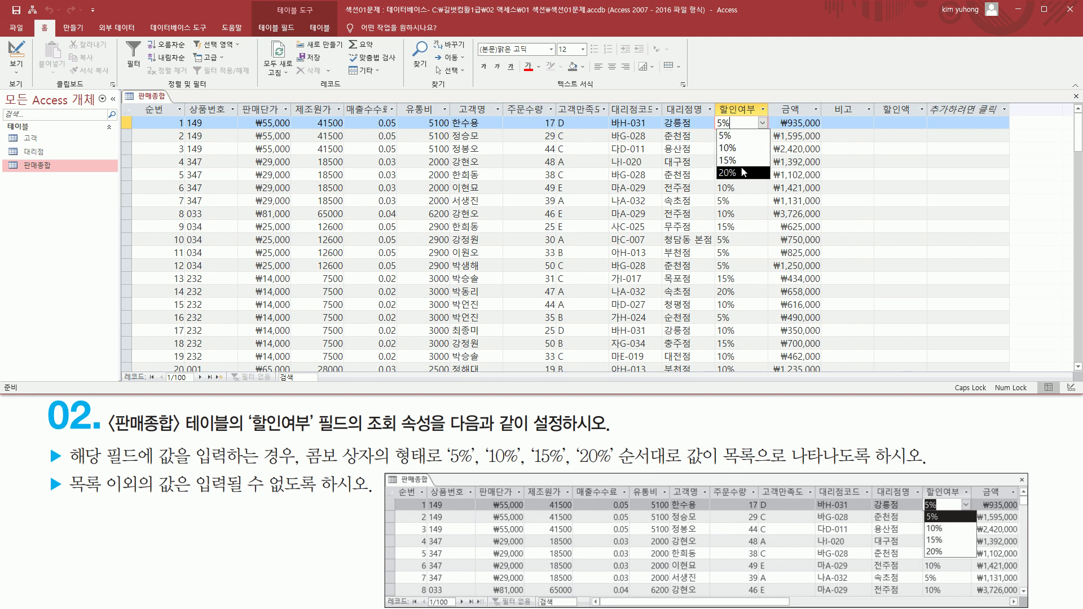
left_click(763, 122)
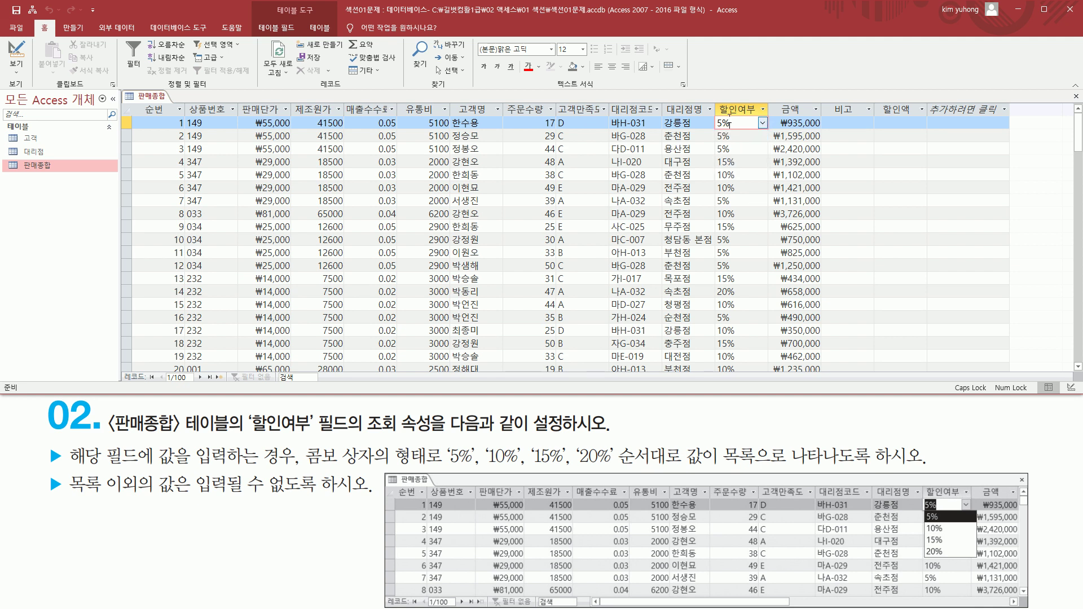
- Return the 판매종합 table to design view and review the 할인여부 field's row source type and row source
right_click(148, 99)
left_click(179, 145)
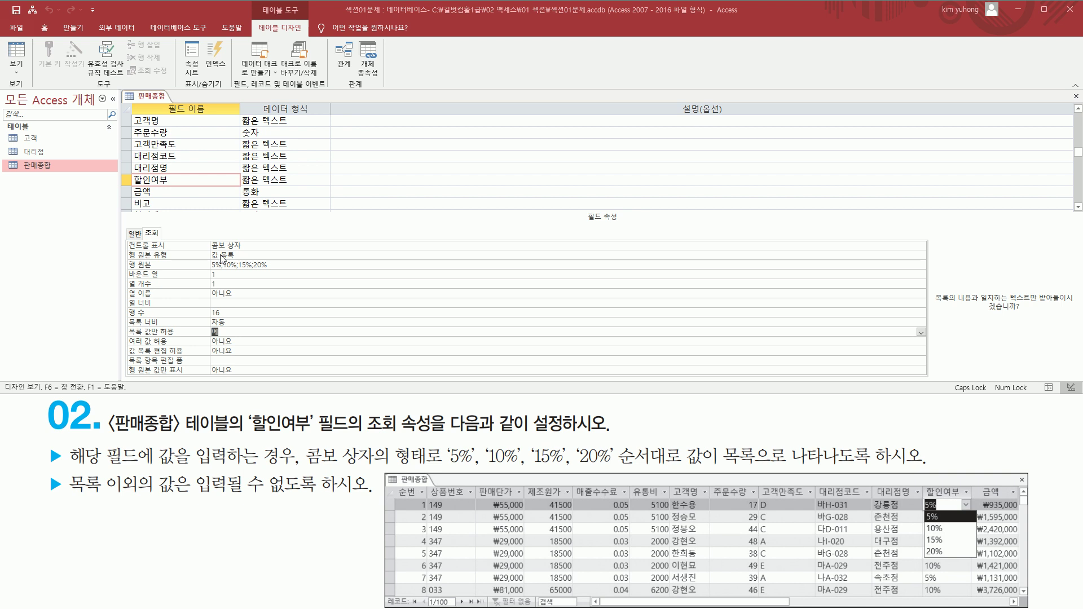
left_click(253, 257)
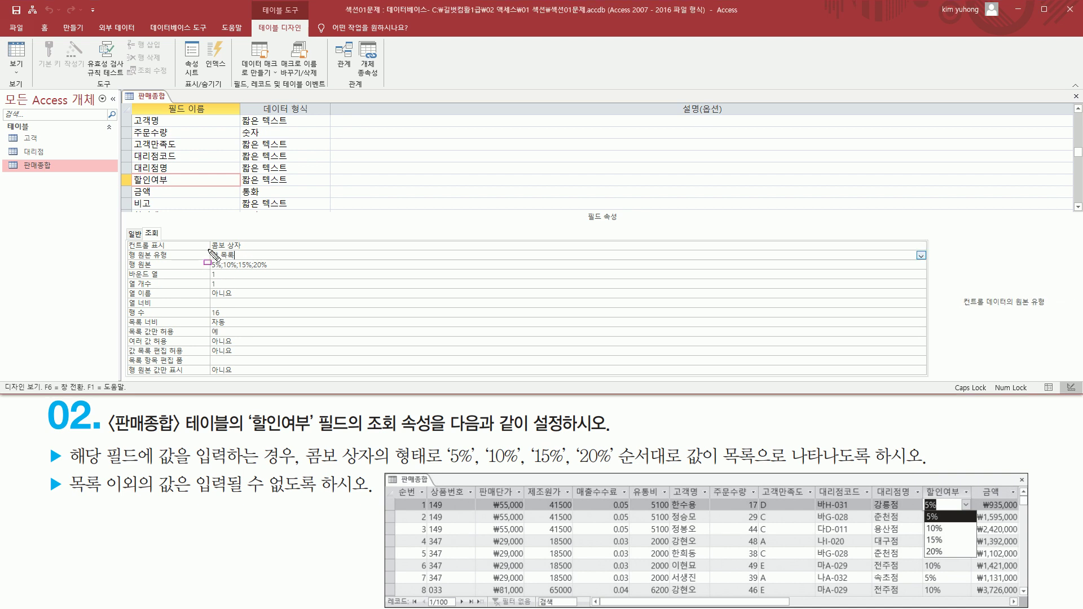
left_click_drag(129, 261, 291, 268)
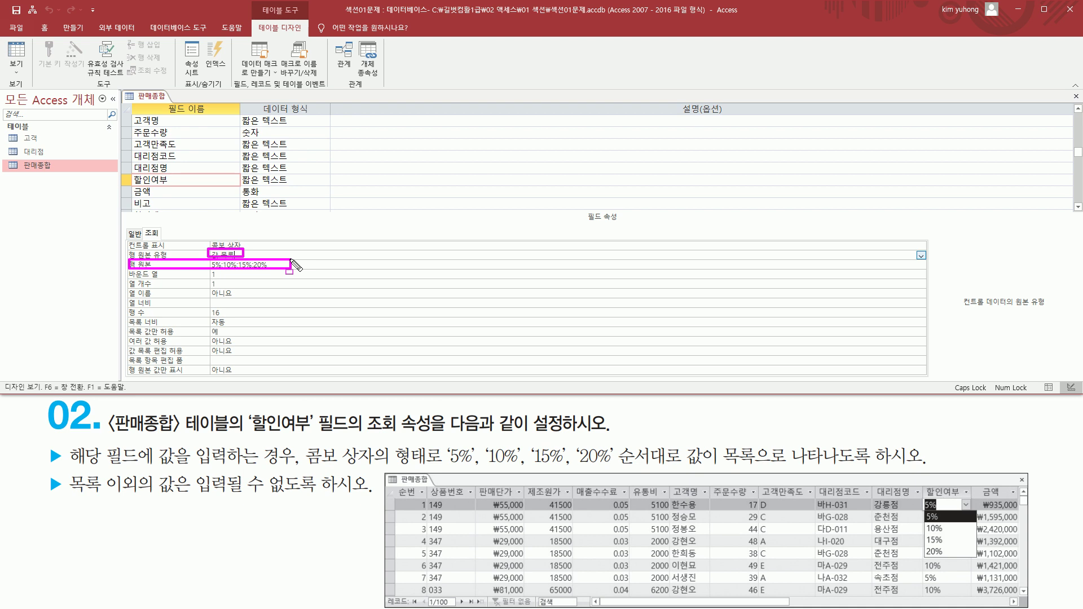
left_click(297, 266)
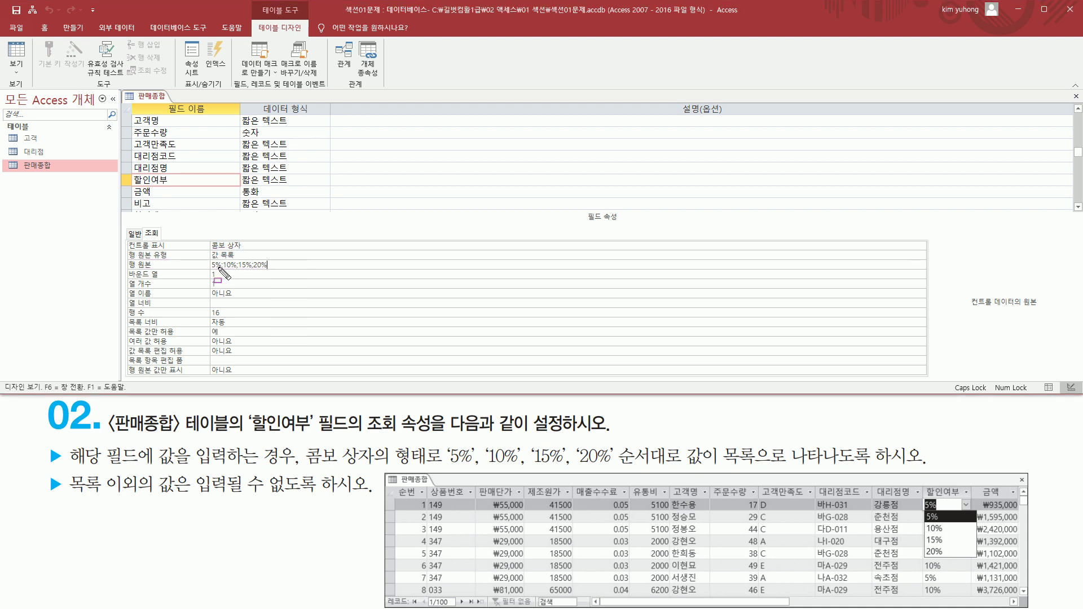
mouse_move(206, 258)
left_mouse_down()
mouse_move(219, 270)
mouse_move(281, 271)
left_mouse_up()
key("Escape")
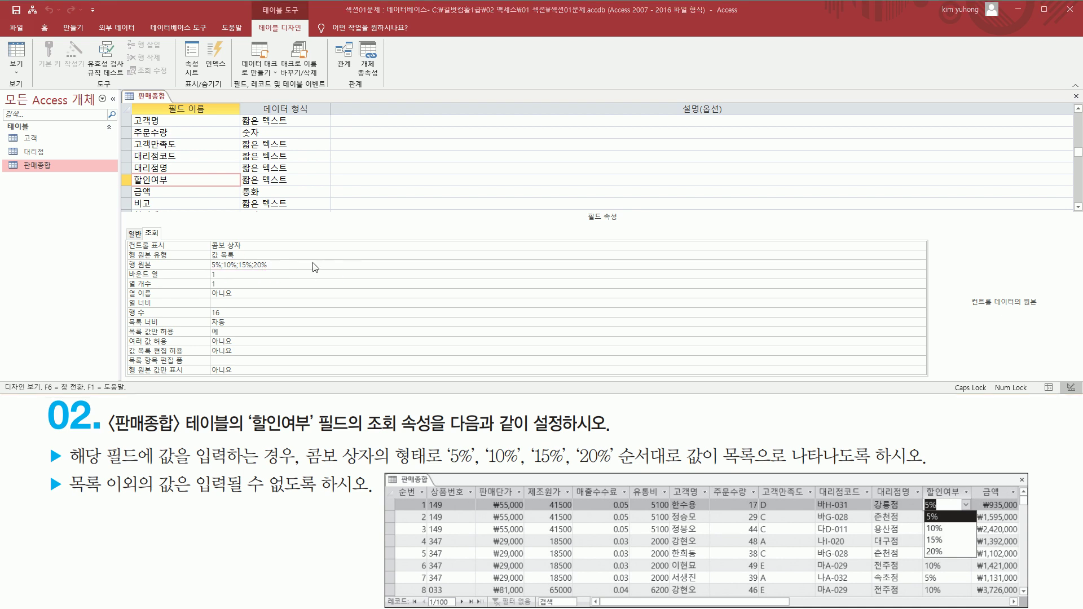
- Change the 할인여부 field's row source type to 테이블/쿼리 and open the query builder for its row source
left_click(921, 255)
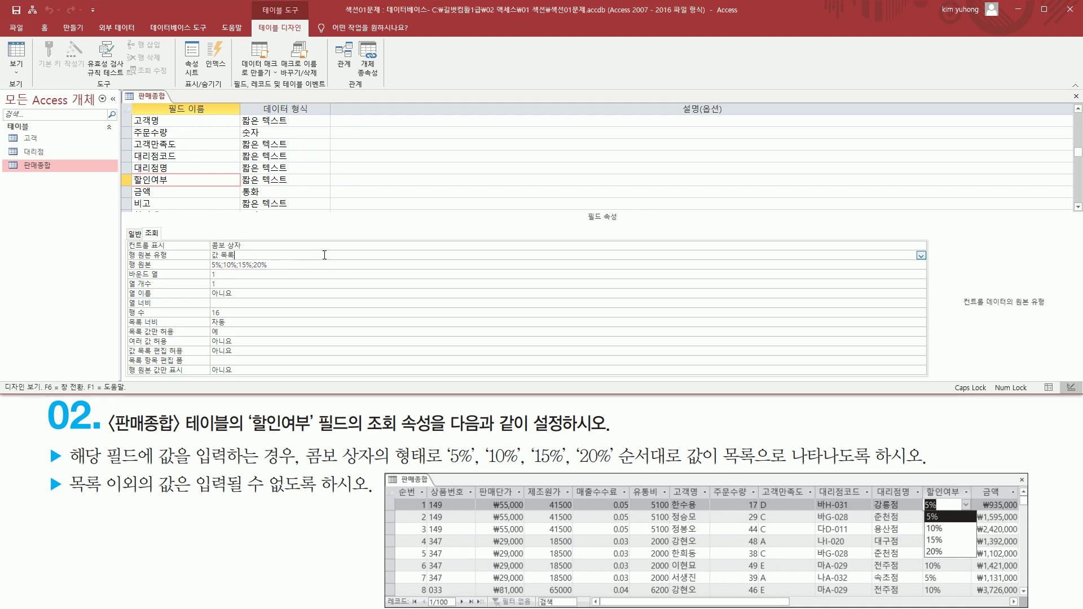
left_click(921, 257)
left_click(293, 265)
left_click(301, 266)
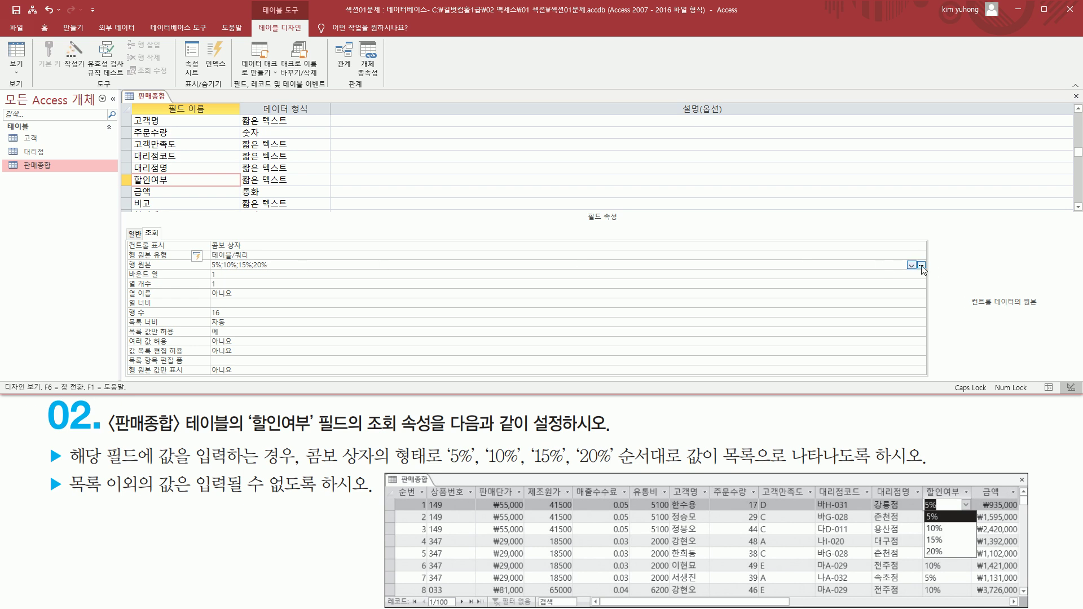
left_click(921, 265)
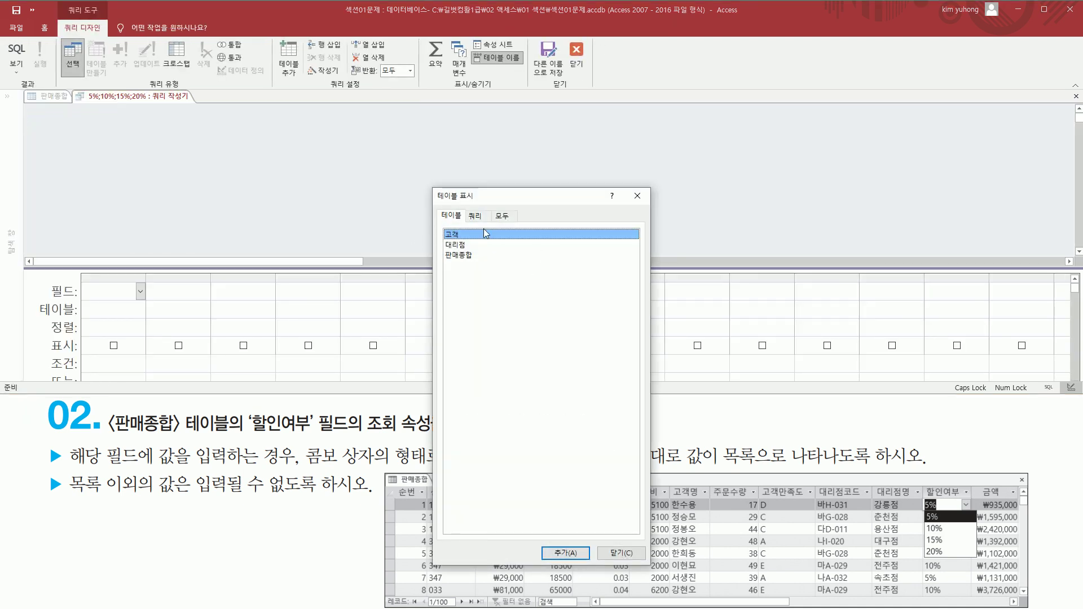
left_click_drag(491, 197, 491, 100)
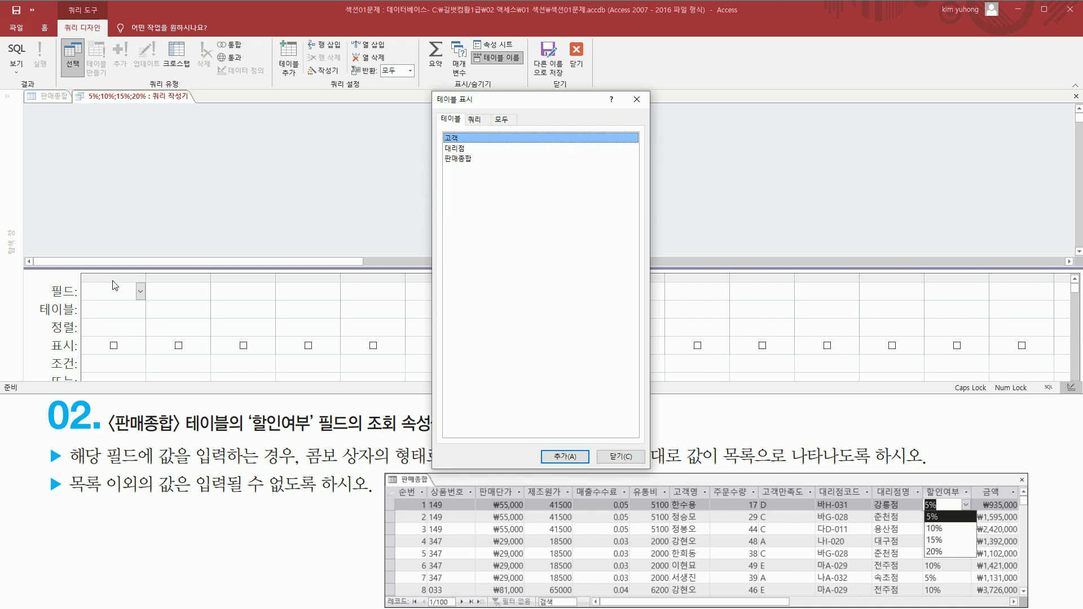
left_click_drag(73, 273, 212, 337)
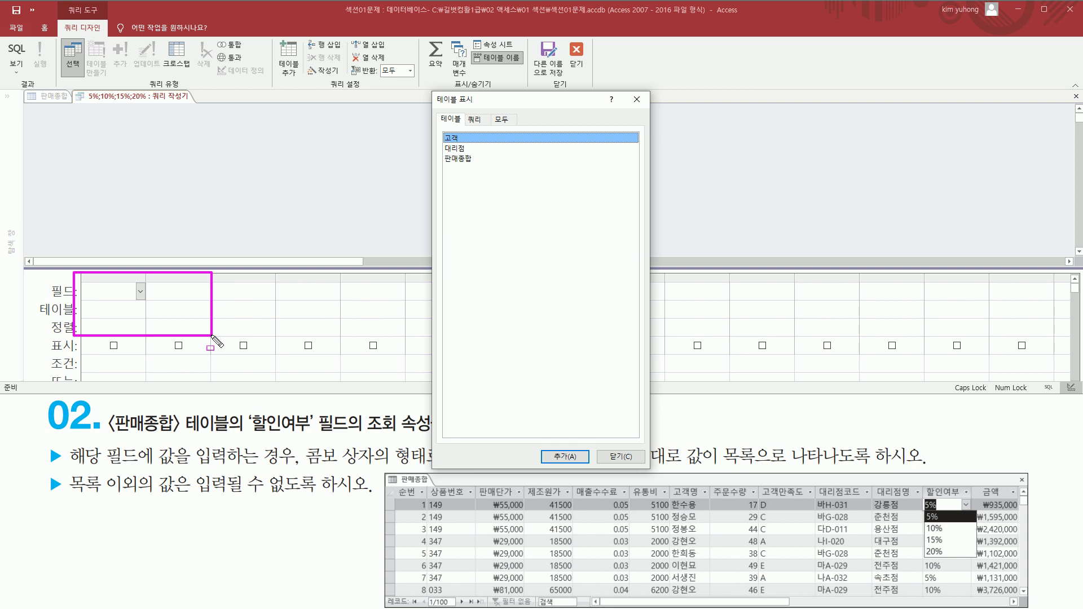
- Close the row source query builder without adding a table and return to the 할인여부 field's lookup properties
key("Escape")
left_click(581, 62)
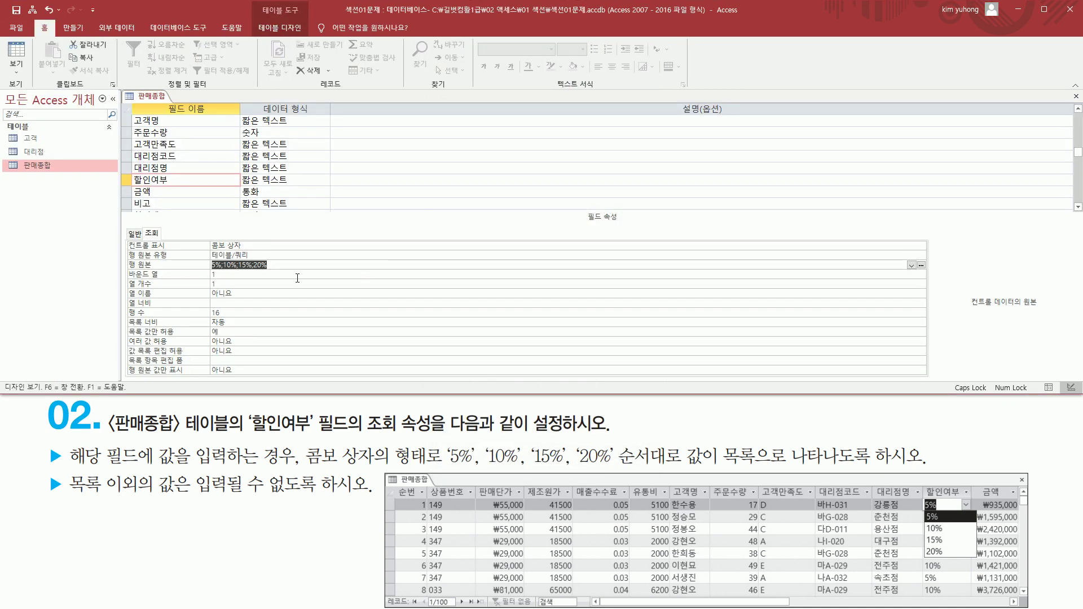
key("ctrl+shift+d")
left_click_drag(212, 263, 327, 265)
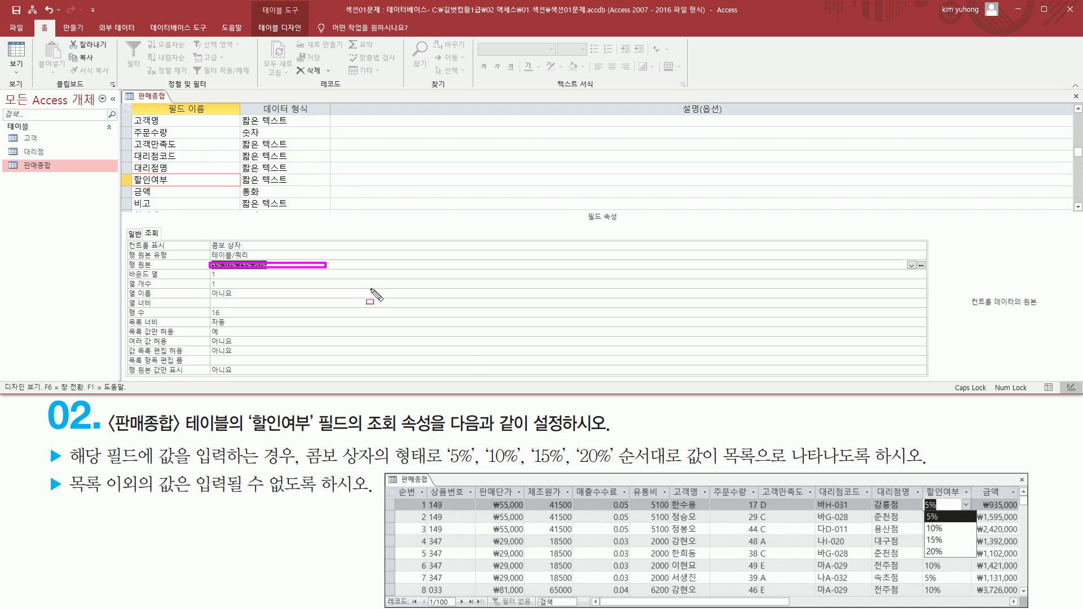
left_click_drag(914, 256, 931, 271)
key("Escape")
key("ctrl+2")
mouse_move(208, 237)
left_mouse_down()
mouse_move(229, 310)
mouse_move(150, 372)
mouse_move(113, 381)
left_mouse_up()
key("Escape")
- Look through the 컨트롤 표시 choices of the 할인여부 field, keeping 콤보 상자
left_click(166, 252)
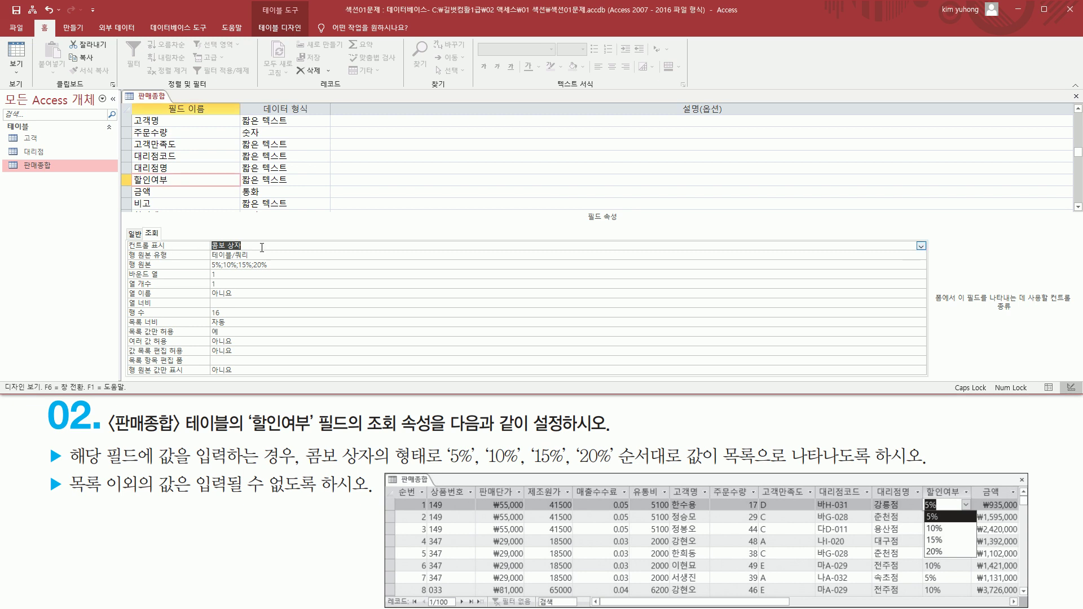
left_click(921, 246)
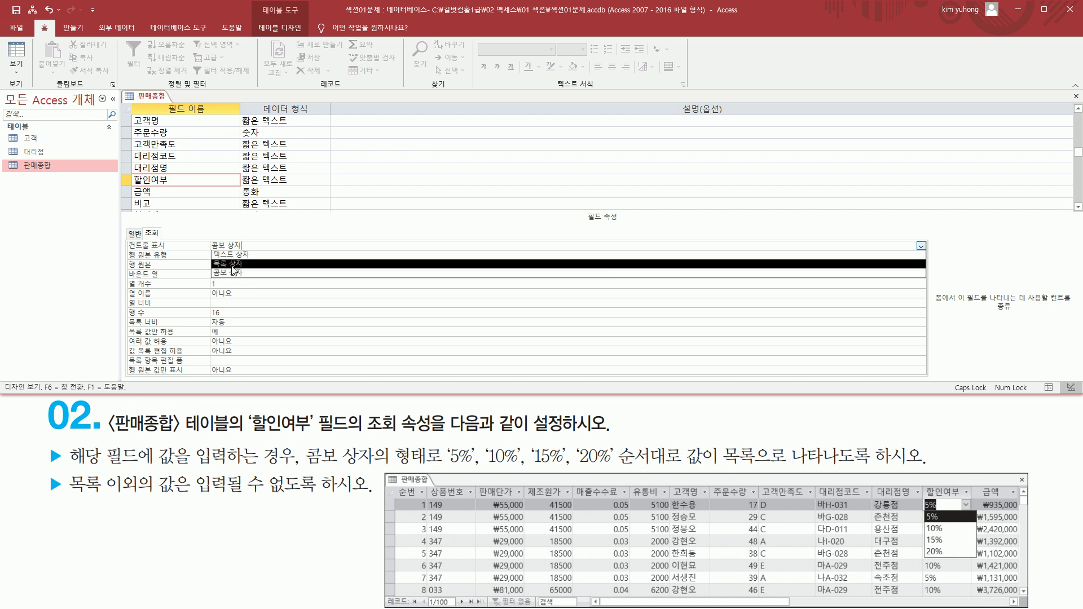
left_click(255, 233)
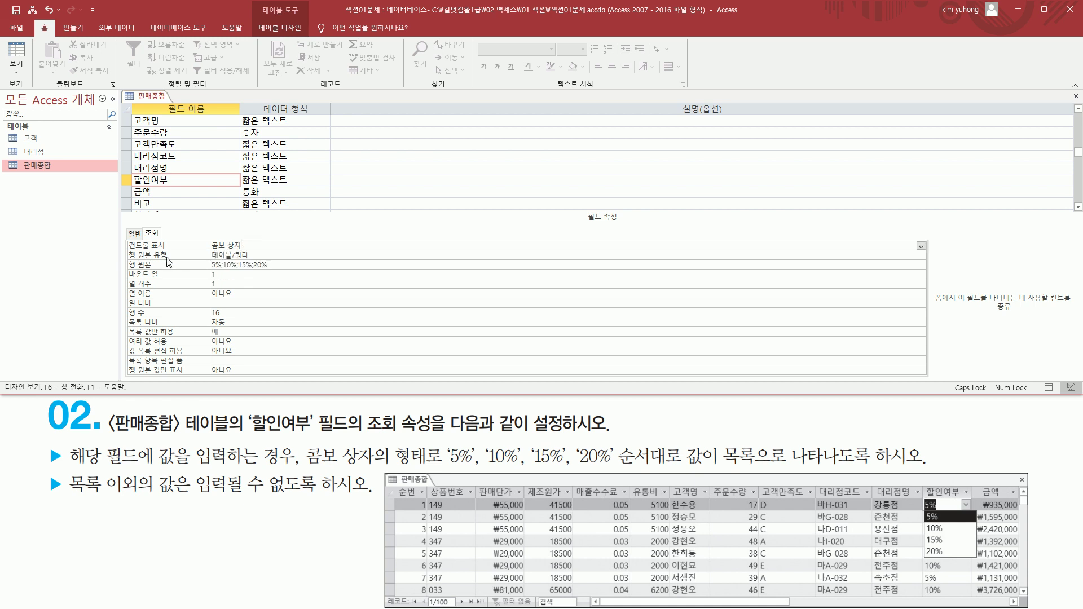
left_click_drag(132, 260, 179, 260)
key("Escape")
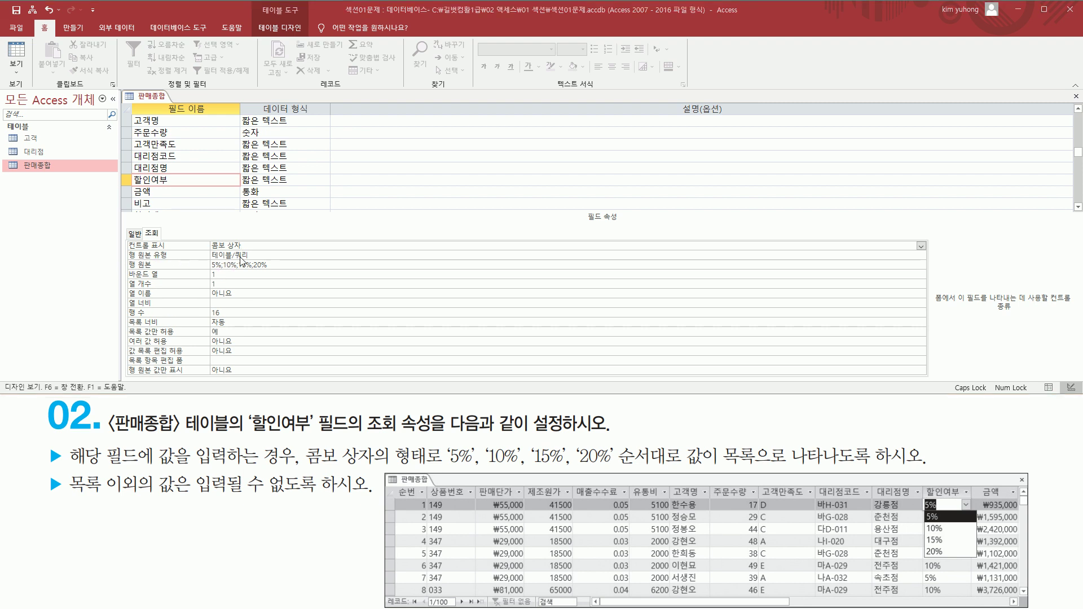
- Set the 할인여부 field's row source type back to 값 목록
left_click(282, 254)
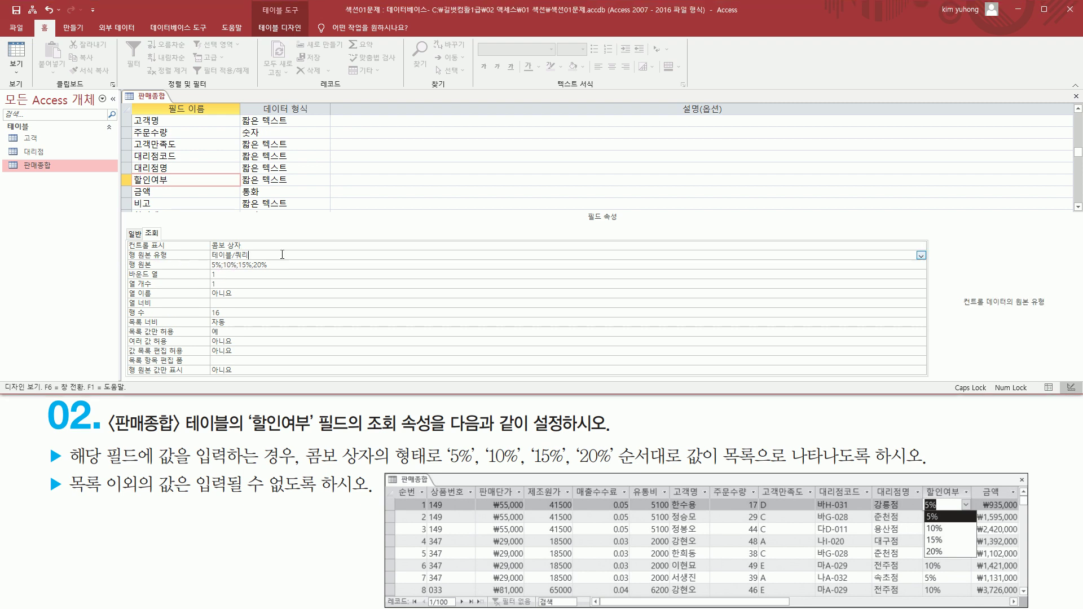
left_click(921, 257)
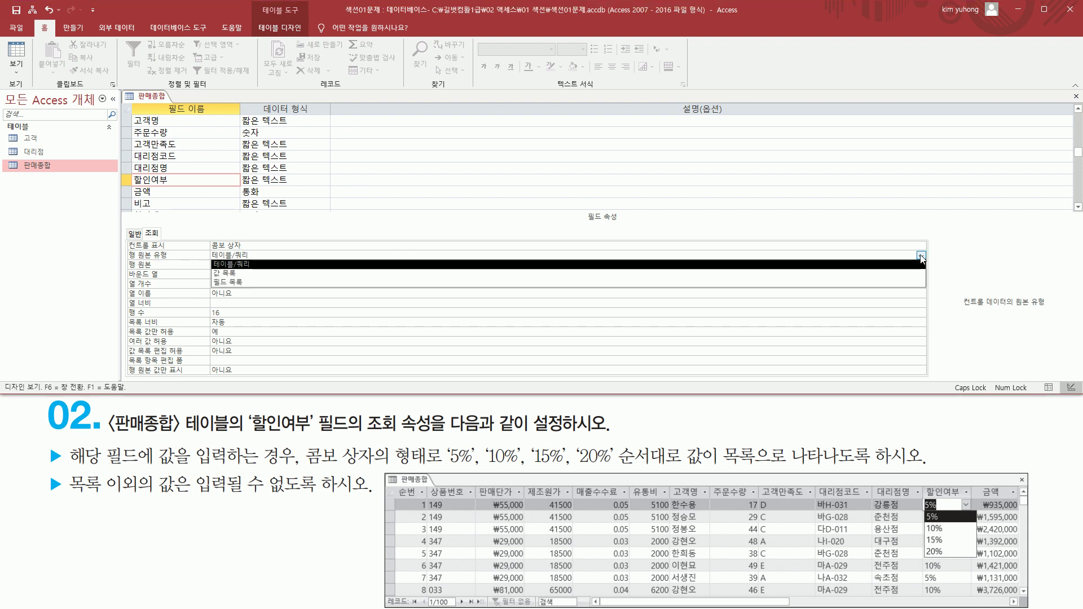
left_click(238, 273)
left_click(238, 269)
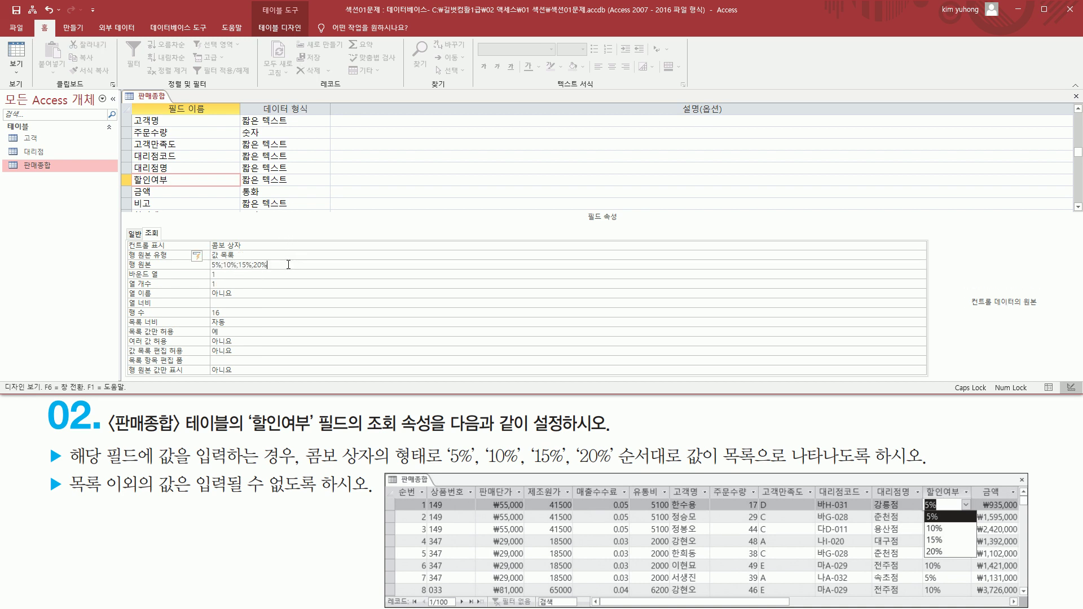
left_click_drag(275, 264, 156, 271)
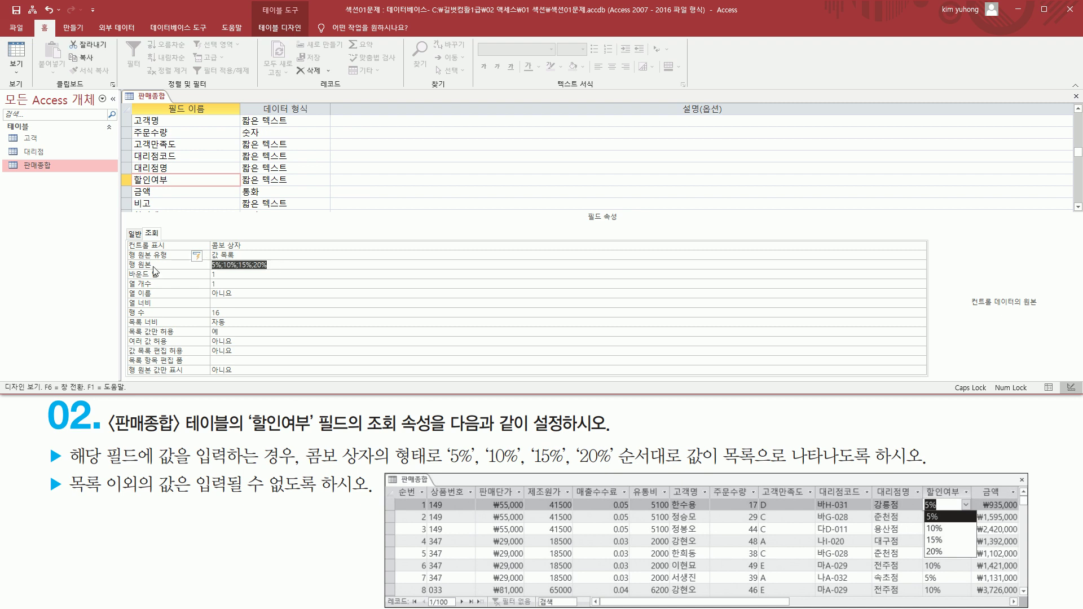
left_click(302, 264)
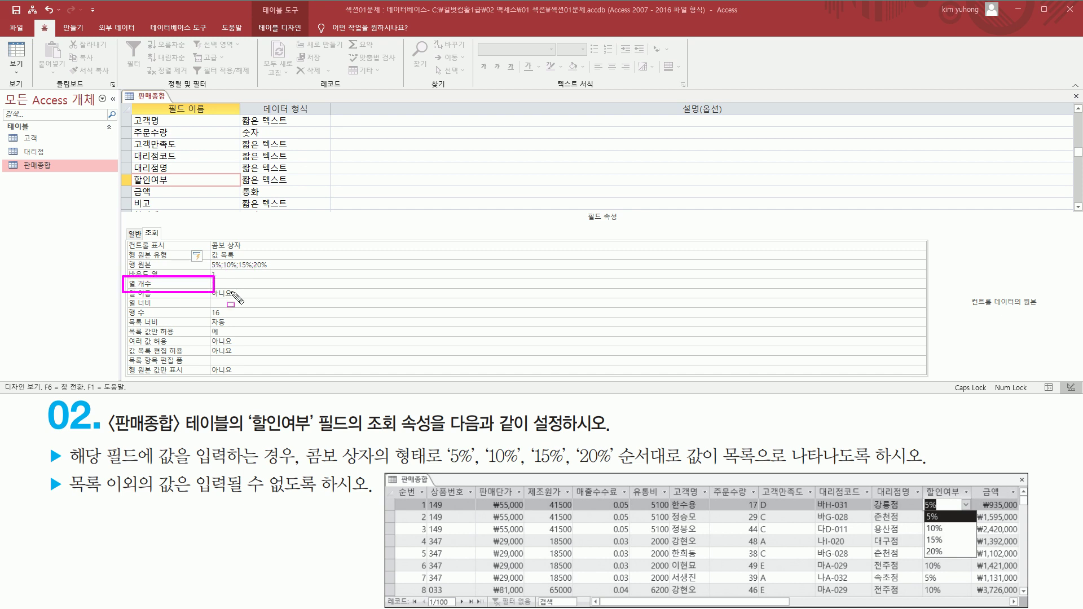
left_click_drag(922, 510, 977, 557)
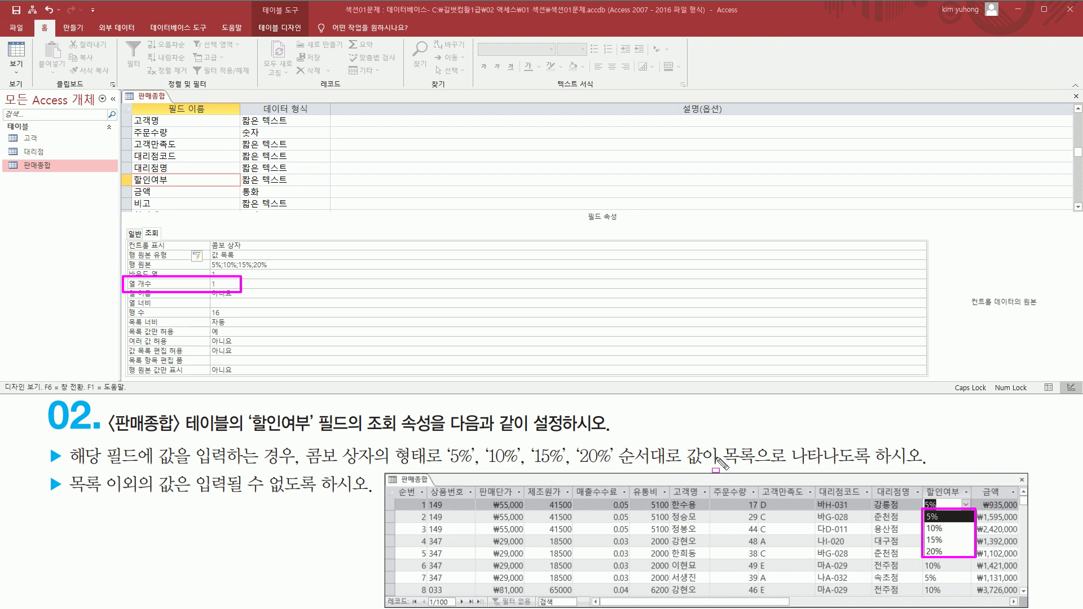
key("Escape")
key("ctrl+shift+d")
mouse_move(126, 288)
left_mouse_down()
mouse_move(175, 299)
mouse_move(243, 297)
mouse_move(244, 288)
left_mouse_up()
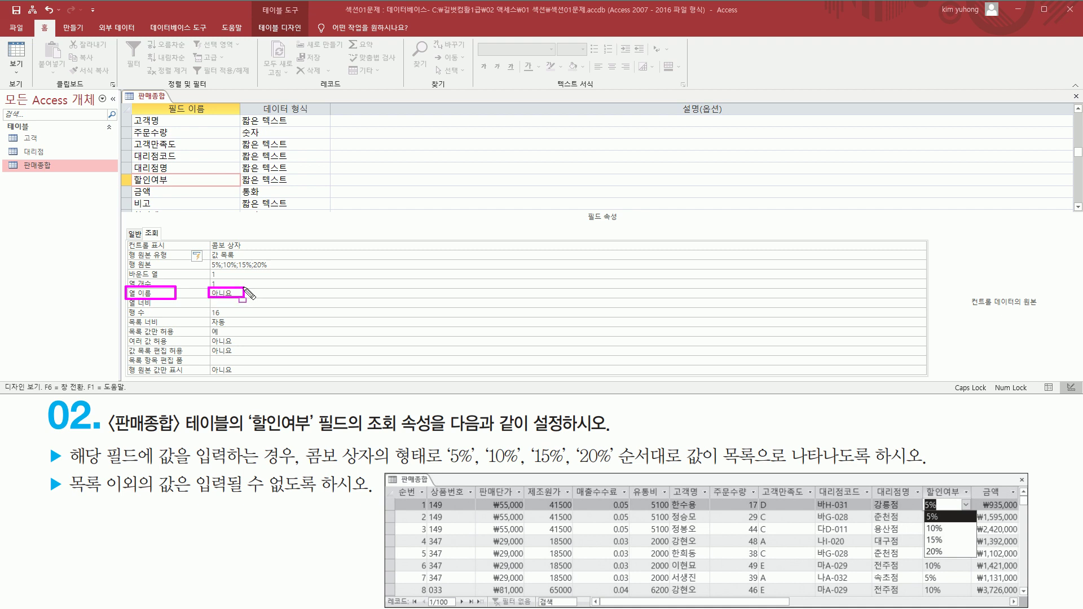
key("Escape")
- Try column widths of 5cm;10cm in the 할인여부 field's 열 너비 property and clear them again
left_click(163, 307)
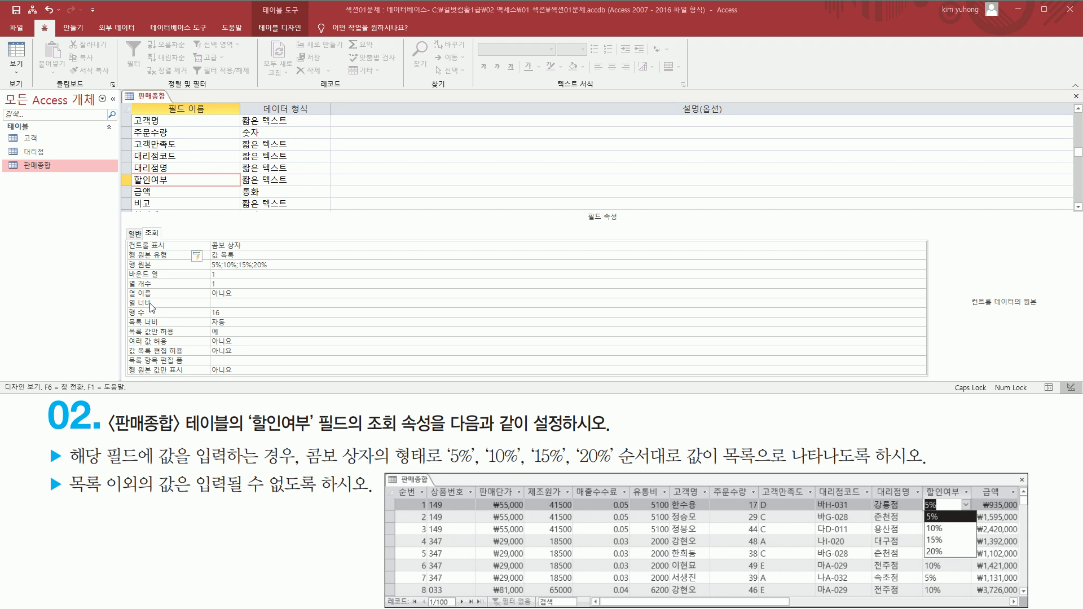
left_click_drag(125, 296, 270, 309)
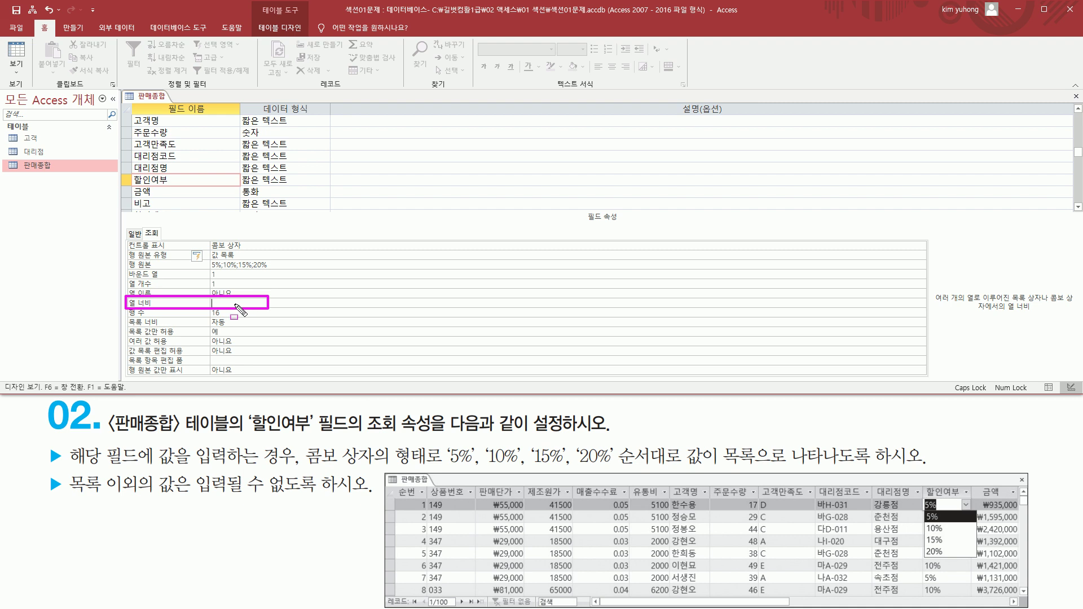
key("Escape")
type("5")
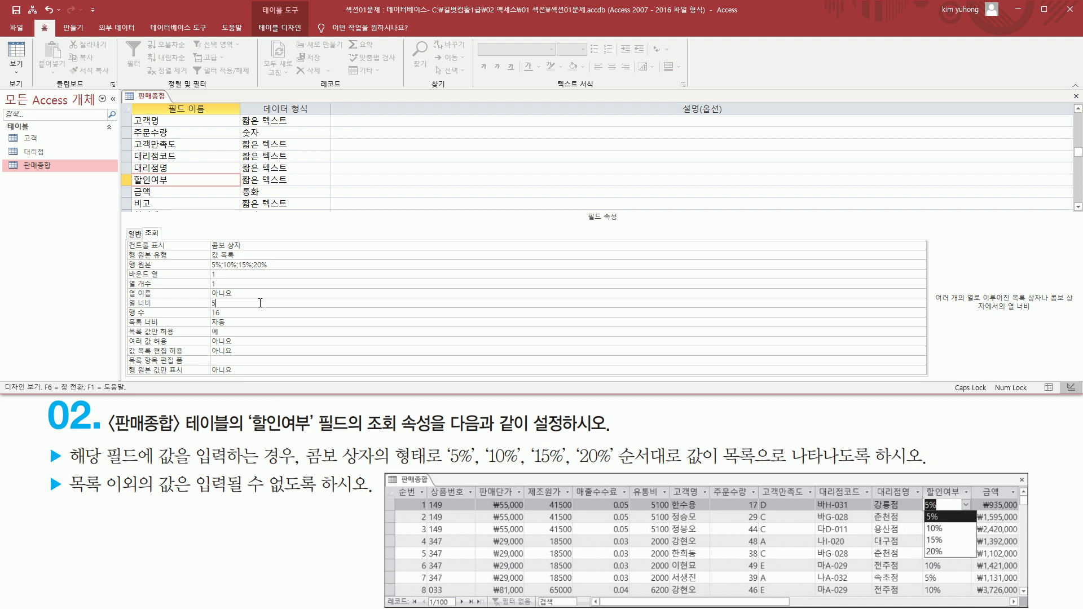
type(";10")
key("Return")
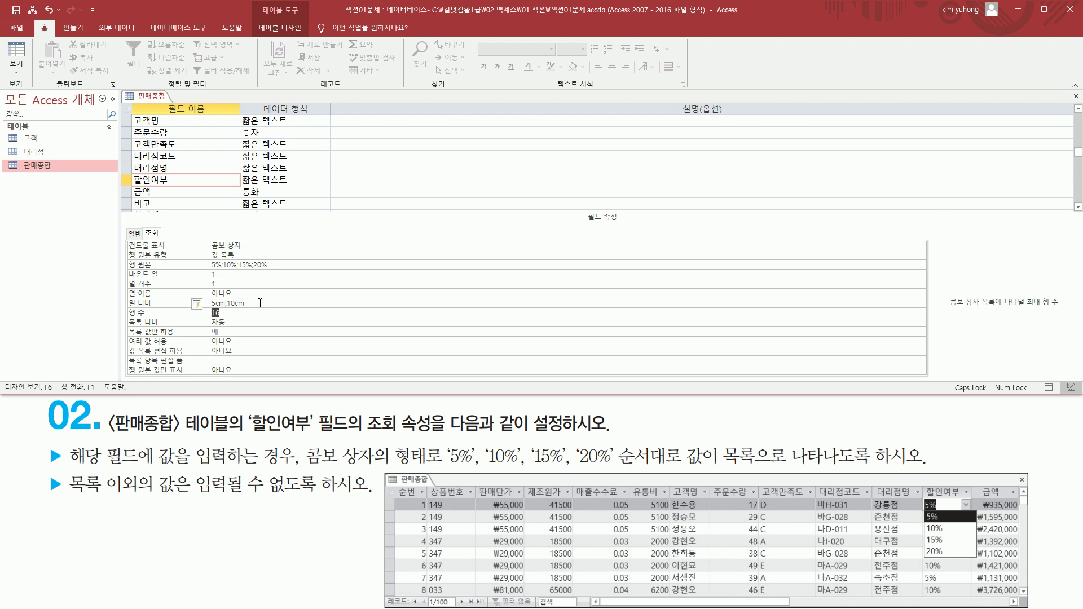
key("Up")
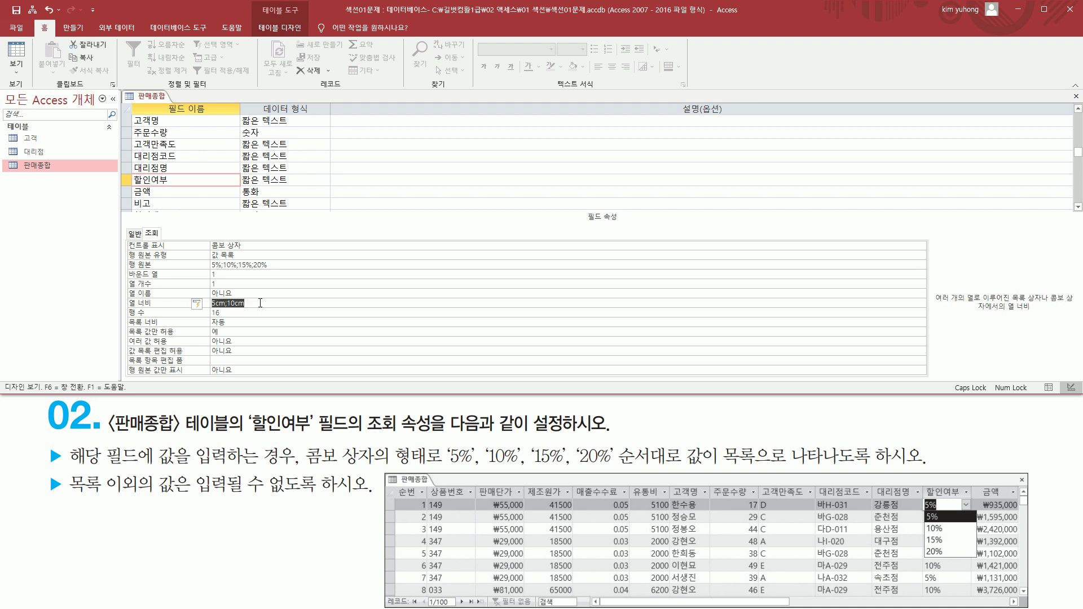
key("Delete")
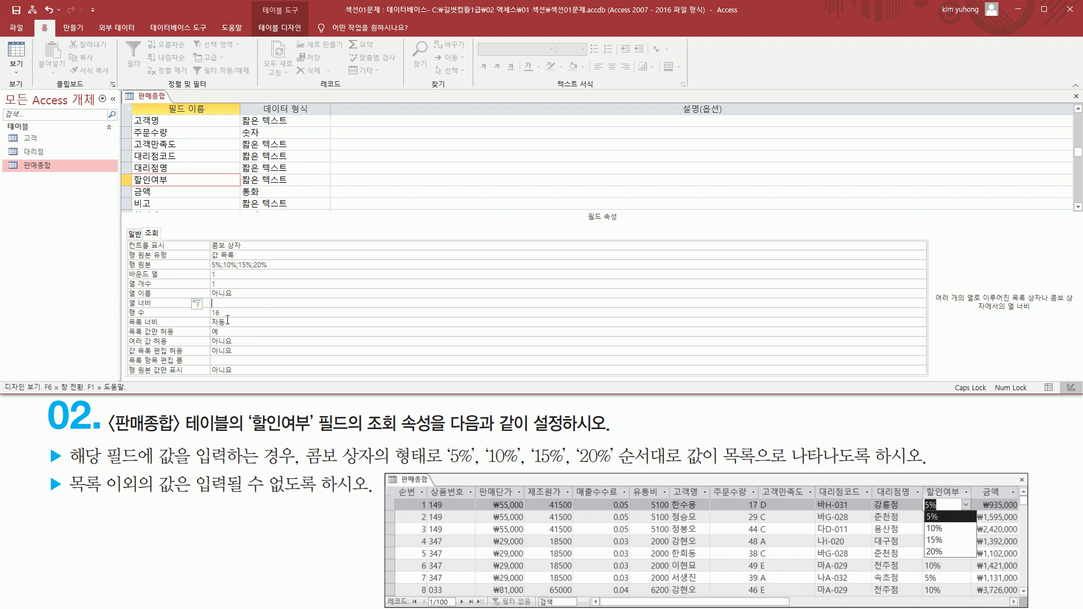
left_click_drag(127, 309, 265, 321)
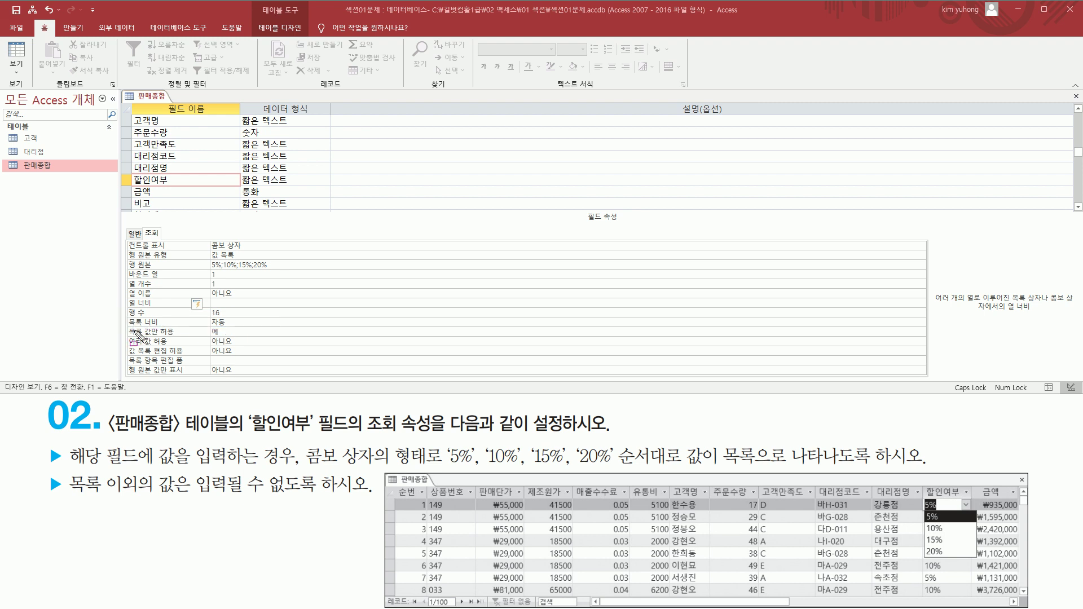
left_click_drag(189, 341, 262, 337)
mouse_move(124, 331)
left_mouse_down()
mouse_move(174, 350)
mouse_move(275, 348)
left_mouse_up()
left_click_drag(124, 343, 286, 357)
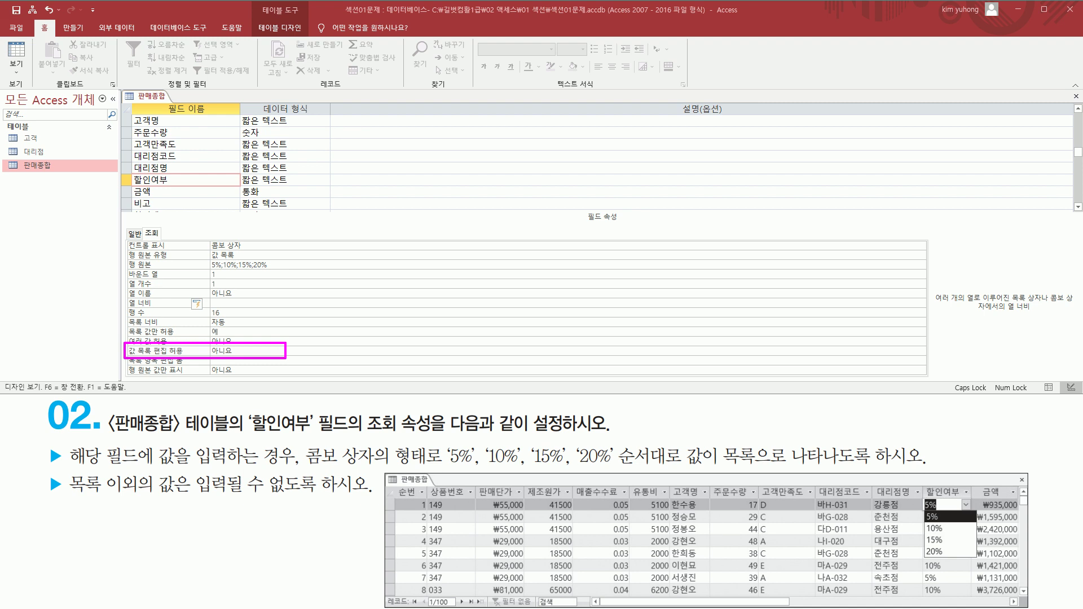
key("ctrl+z")
mouse_move(124, 352)
left_mouse_down()
mouse_move(155, 364)
mouse_move(257, 365)
left_mouse_up()
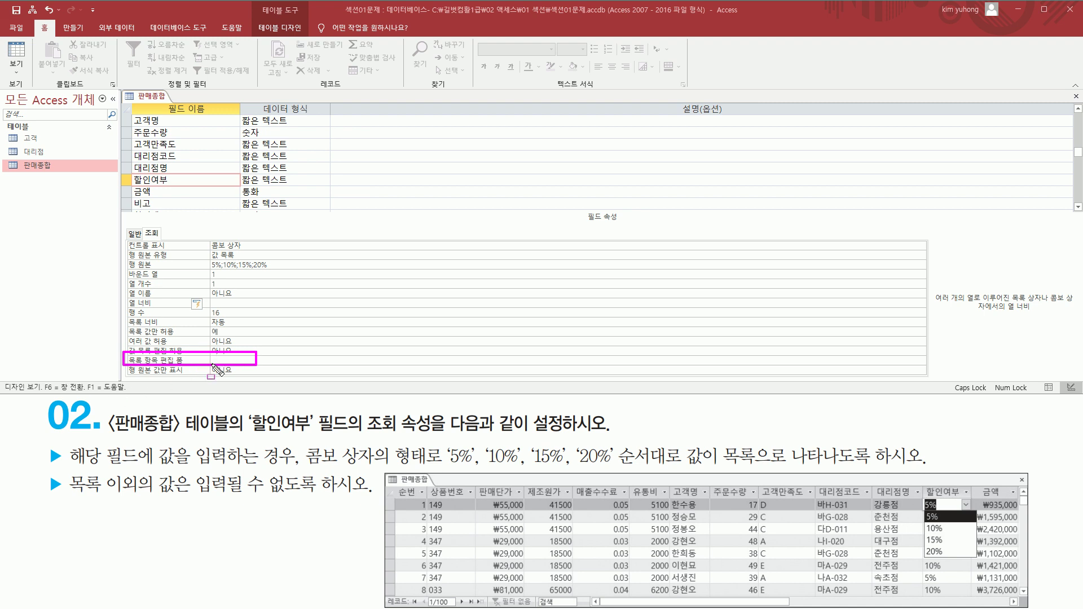
key("ctrl+z")
left_click_drag(125, 364, 253, 380)
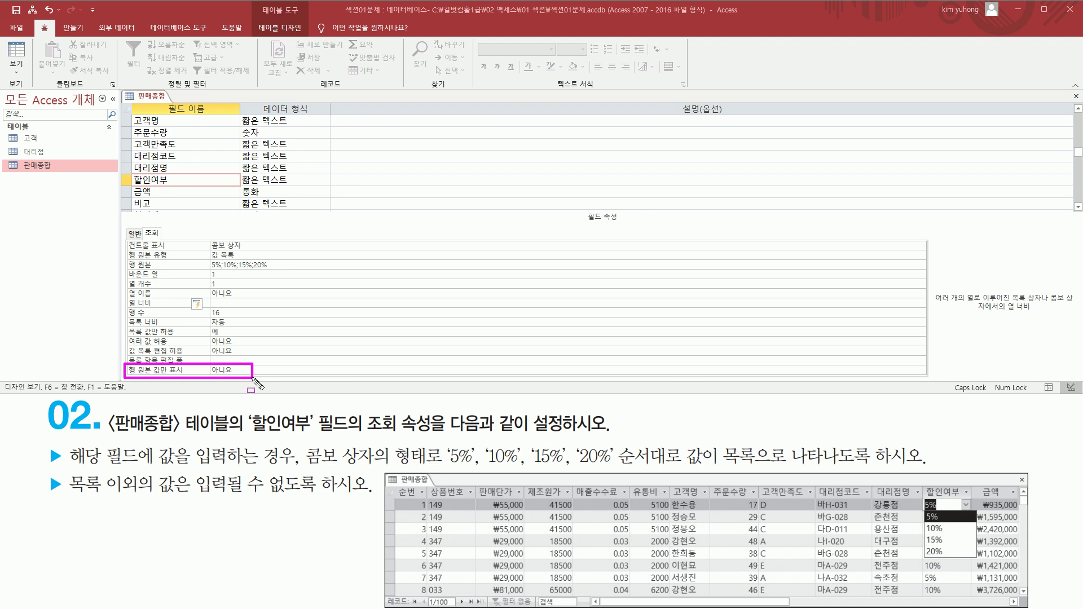
left_click_drag(126, 346, 252, 337)
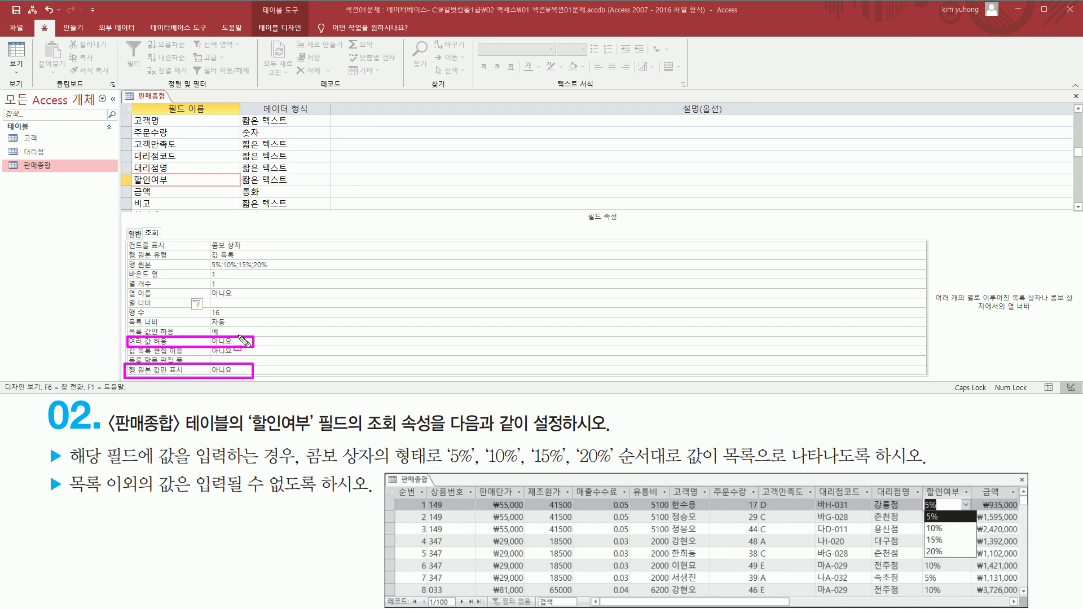
key("Escape")
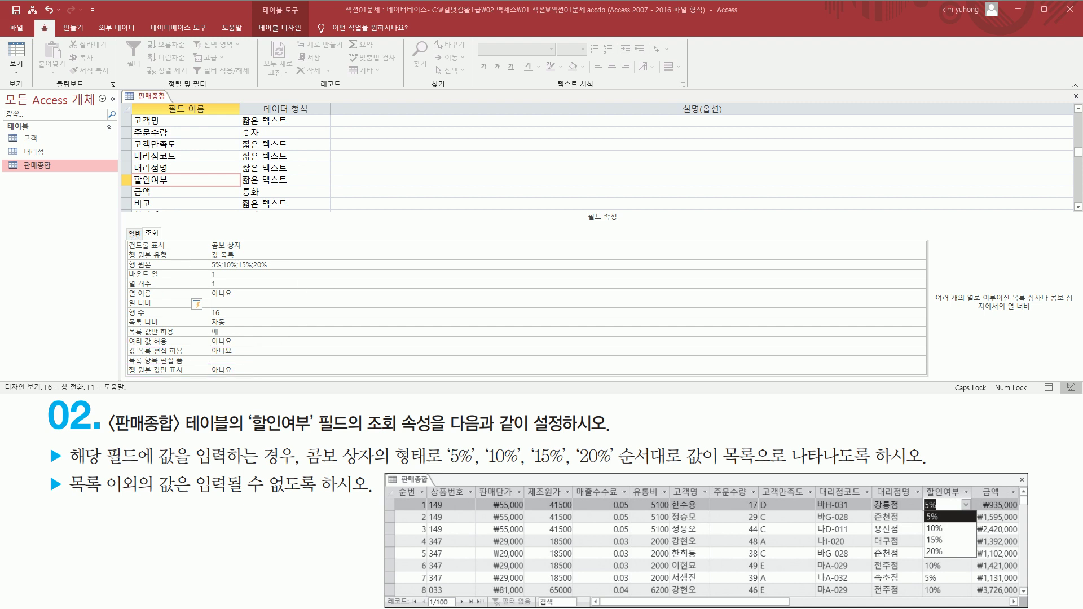